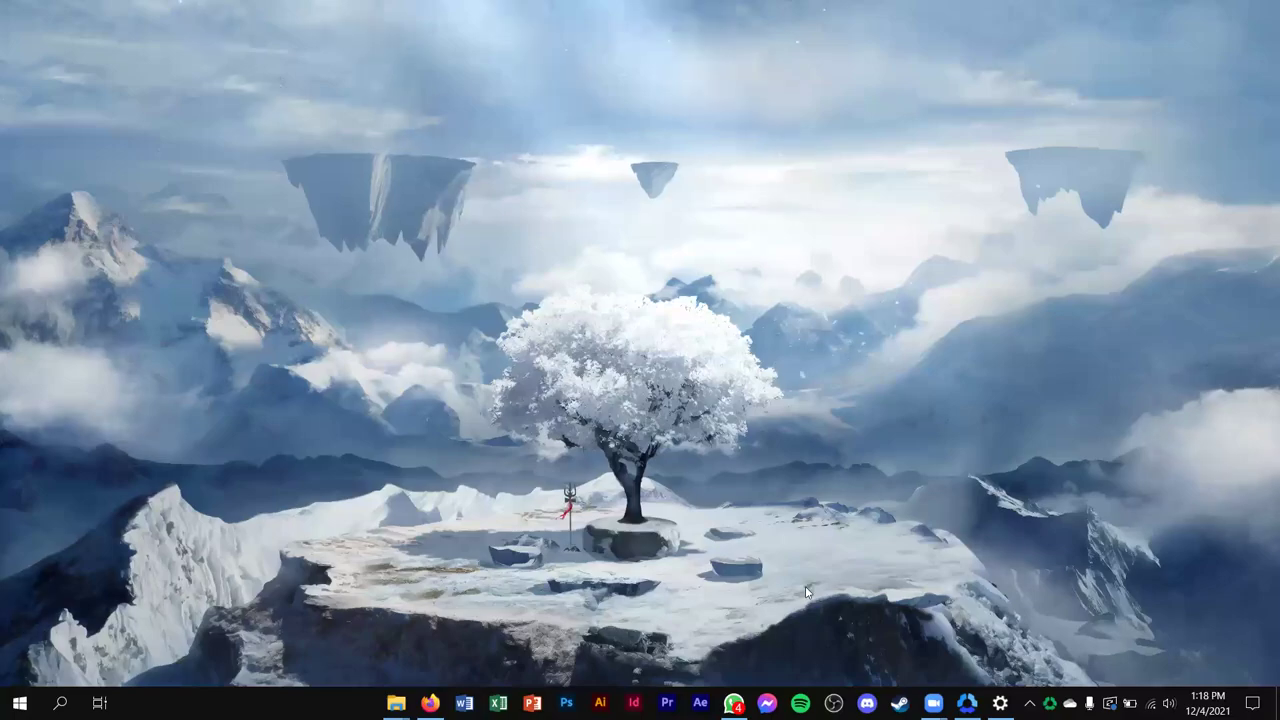
# Launch Word and create a new blank document, Document1
pyautogui.click(464, 703)
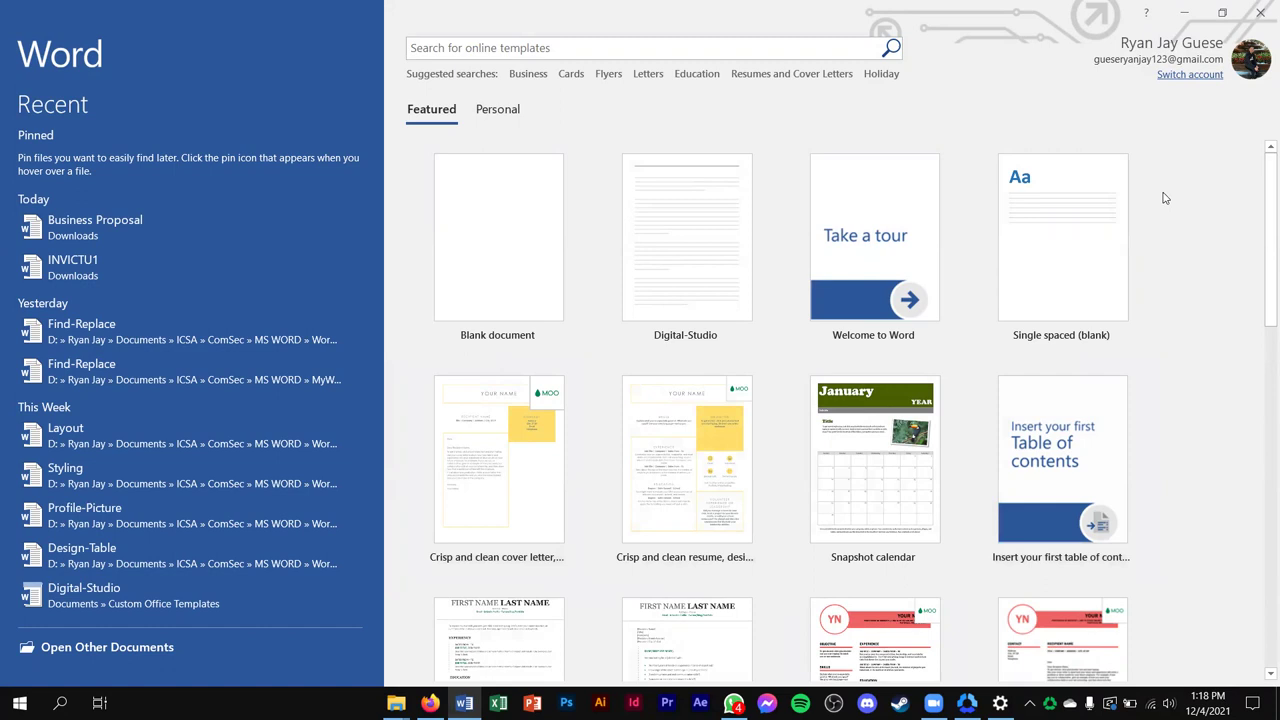
pyautogui.click(481, 231)
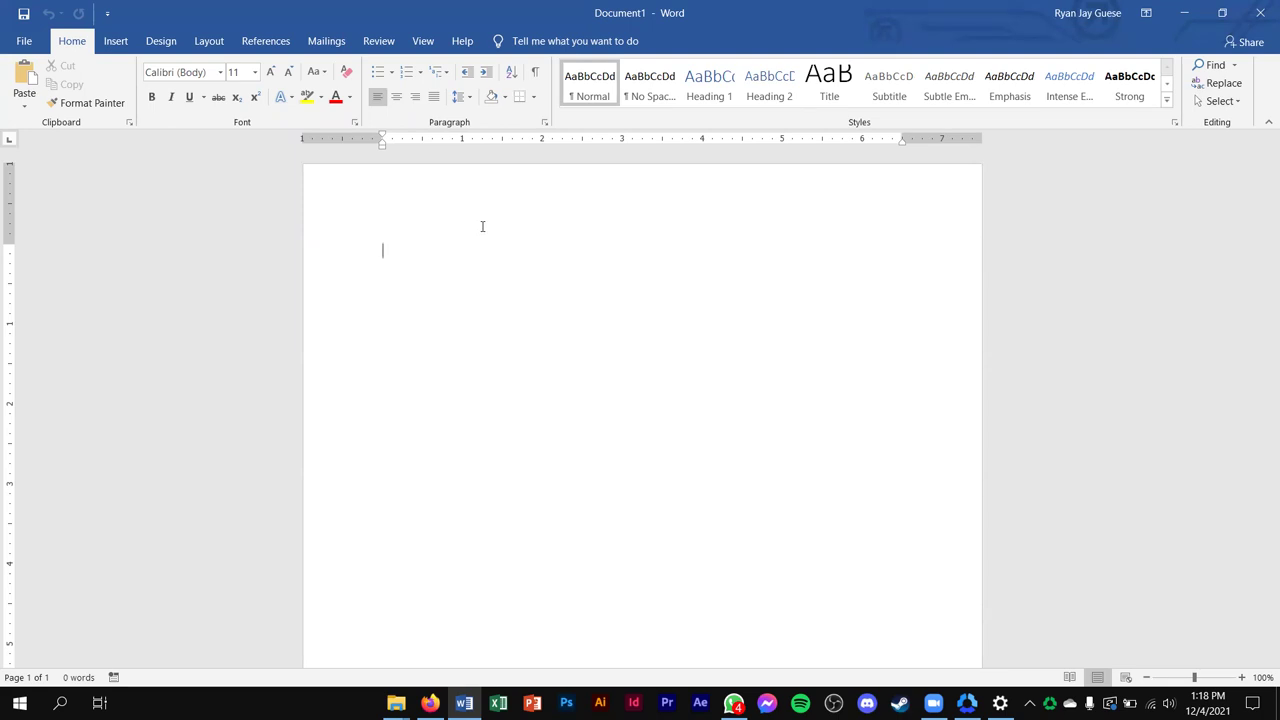
# Insert a rectangle shape into the page header
pyautogui.doubleClick(424, 192)
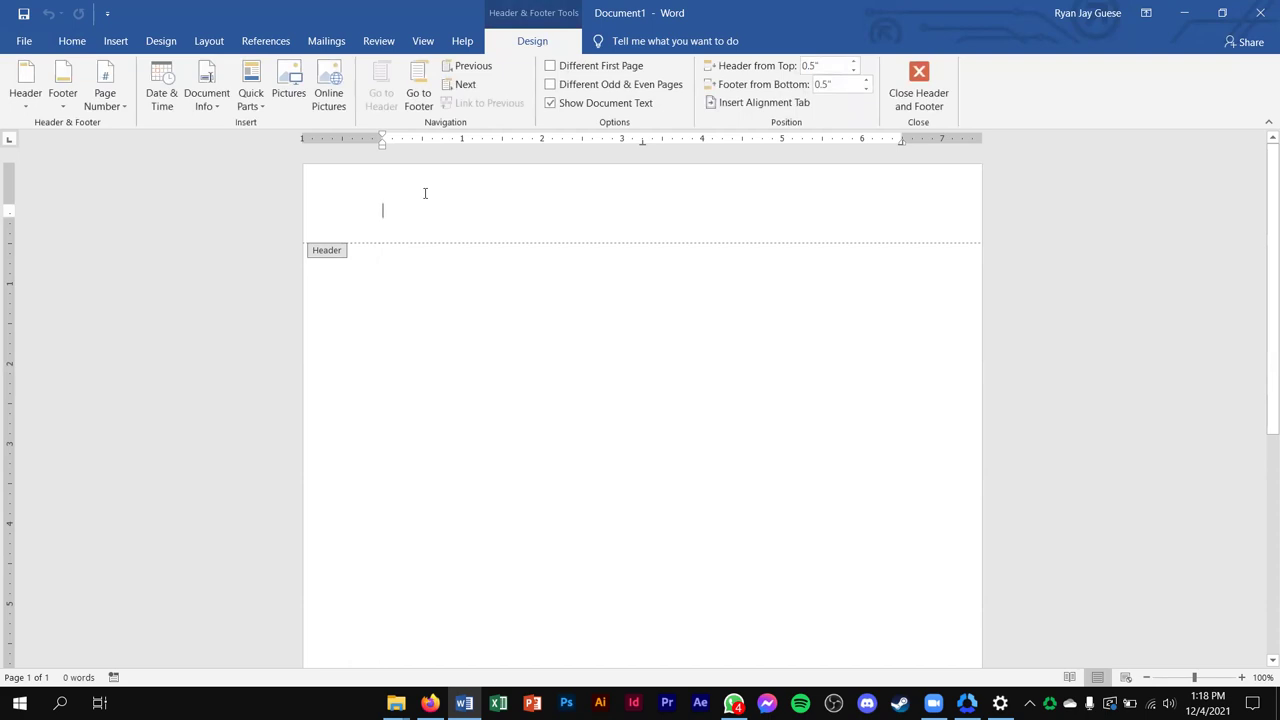
pyautogui.click(116, 41)
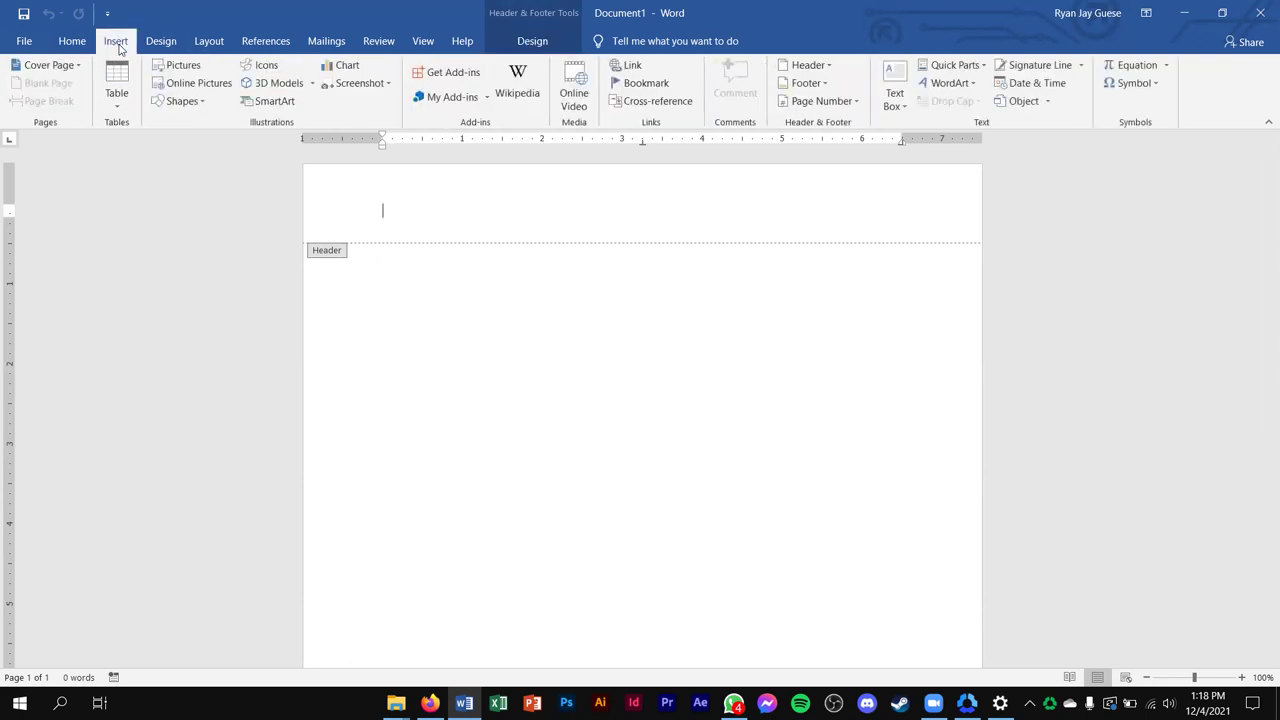
pyautogui.click(184, 102)
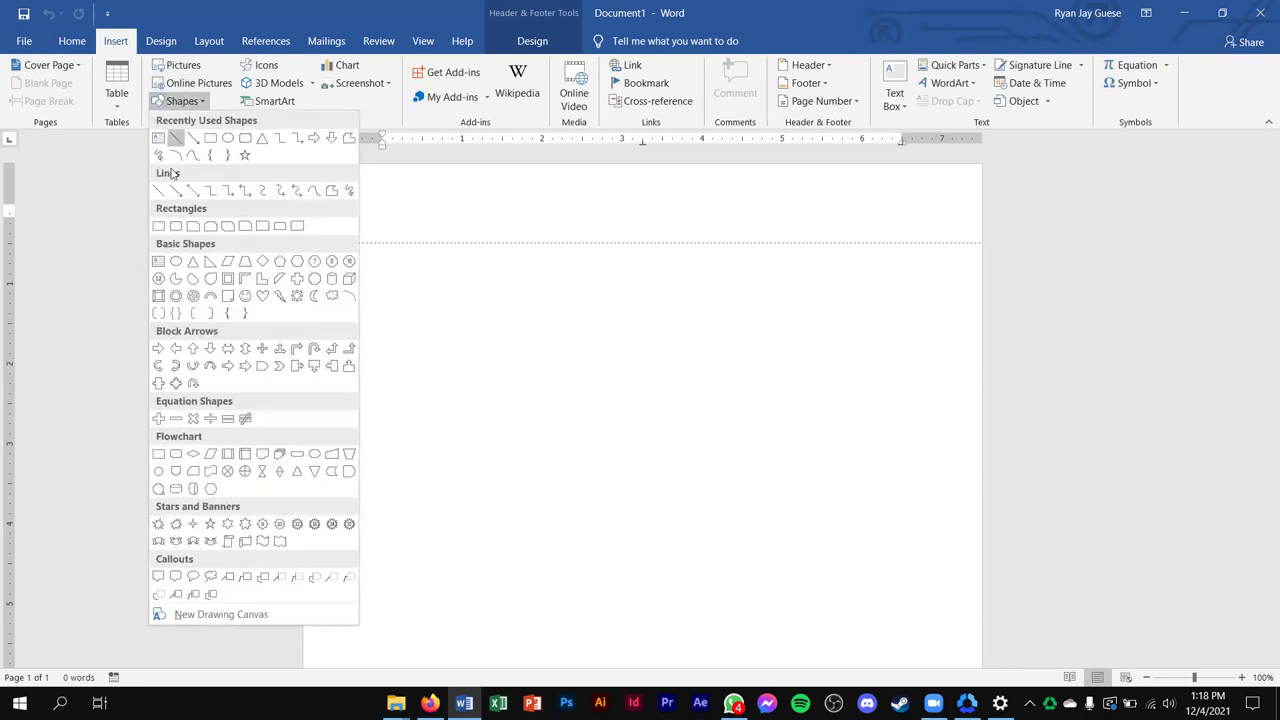
pyautogui.click(159, 227)
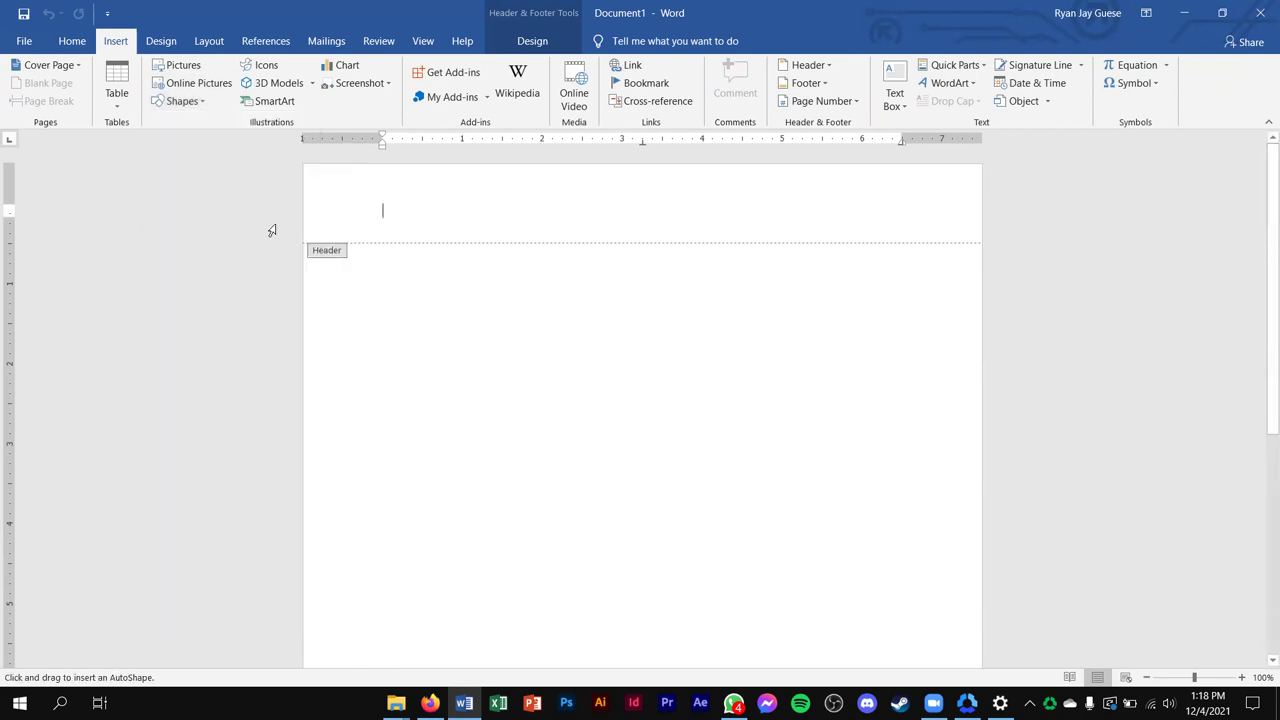
pyautogui.click(365, 203)
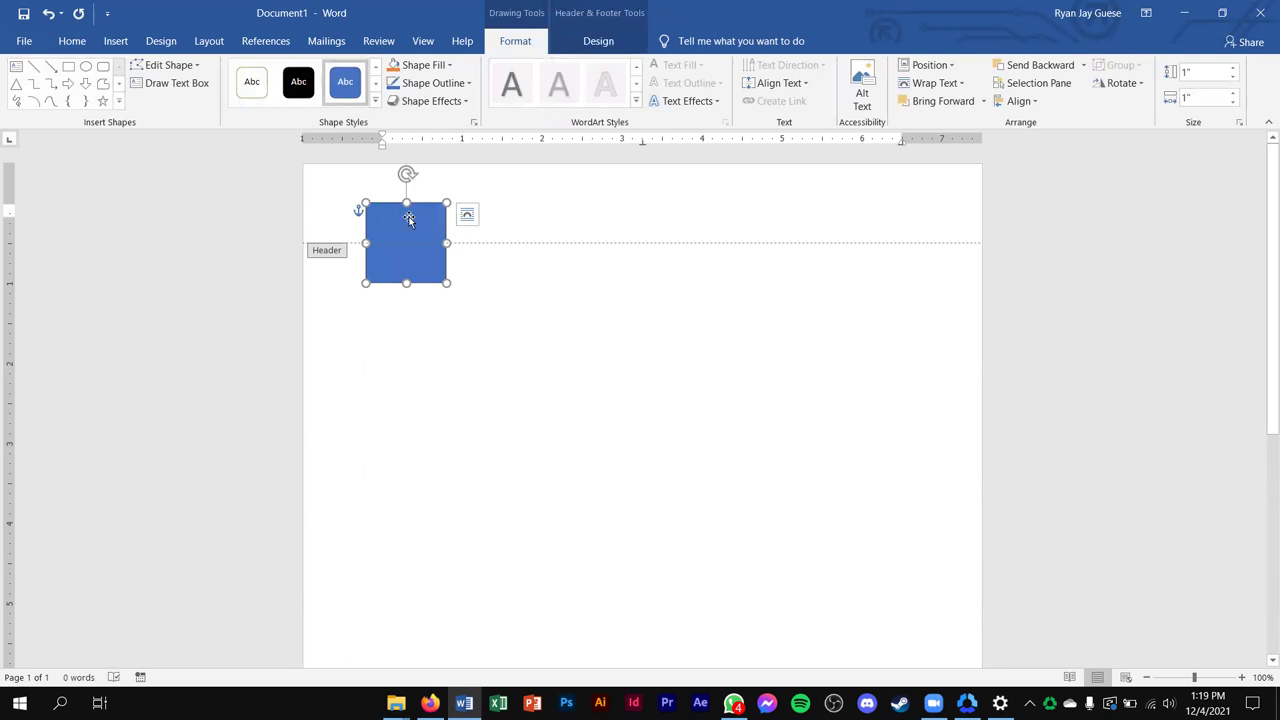
# Remove the rectangle's outline and set its width to 6 cm
pyautogui.click(466, 81)
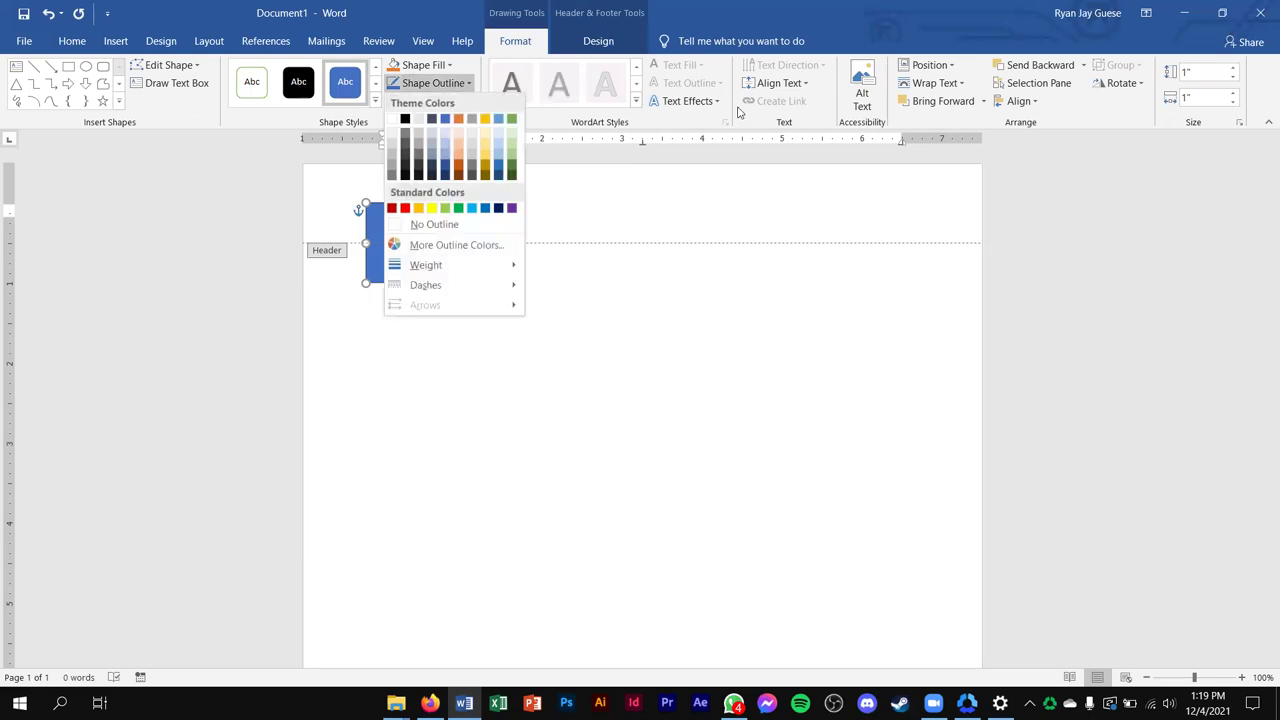
pyautogui.click(517, 224)
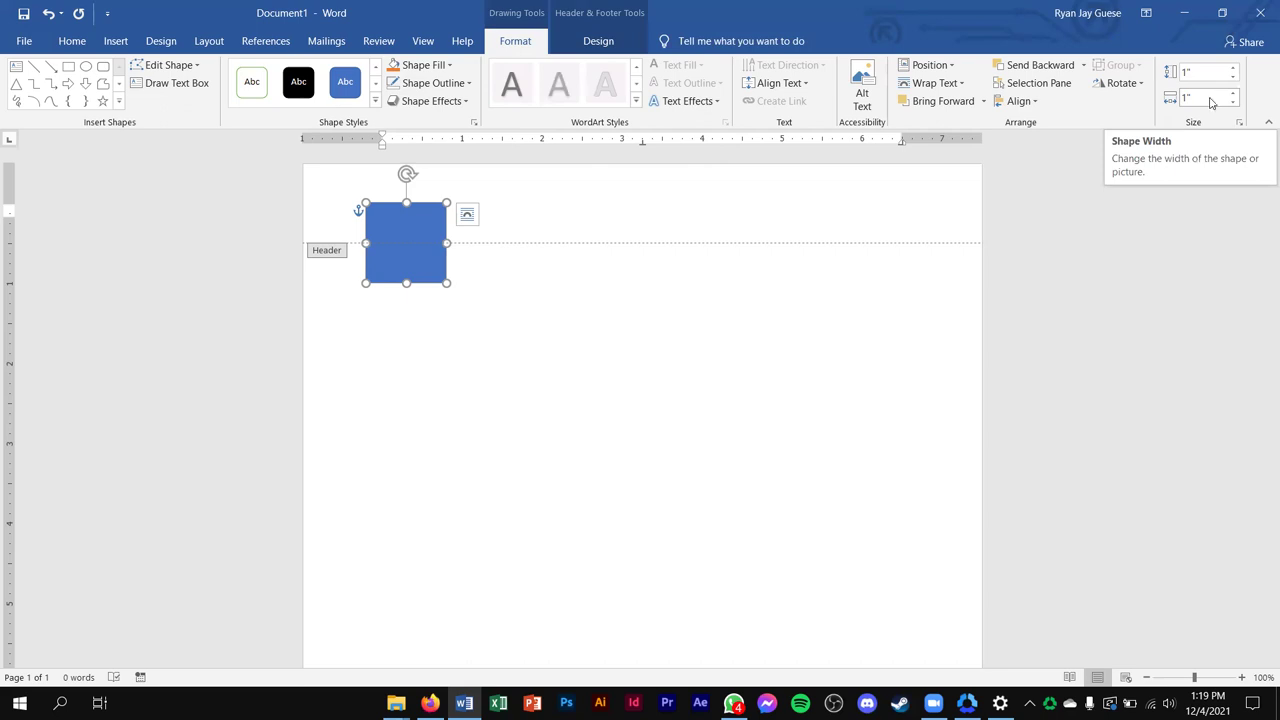
pyautogui.click(1210, 97)
pyautogui.write('6')
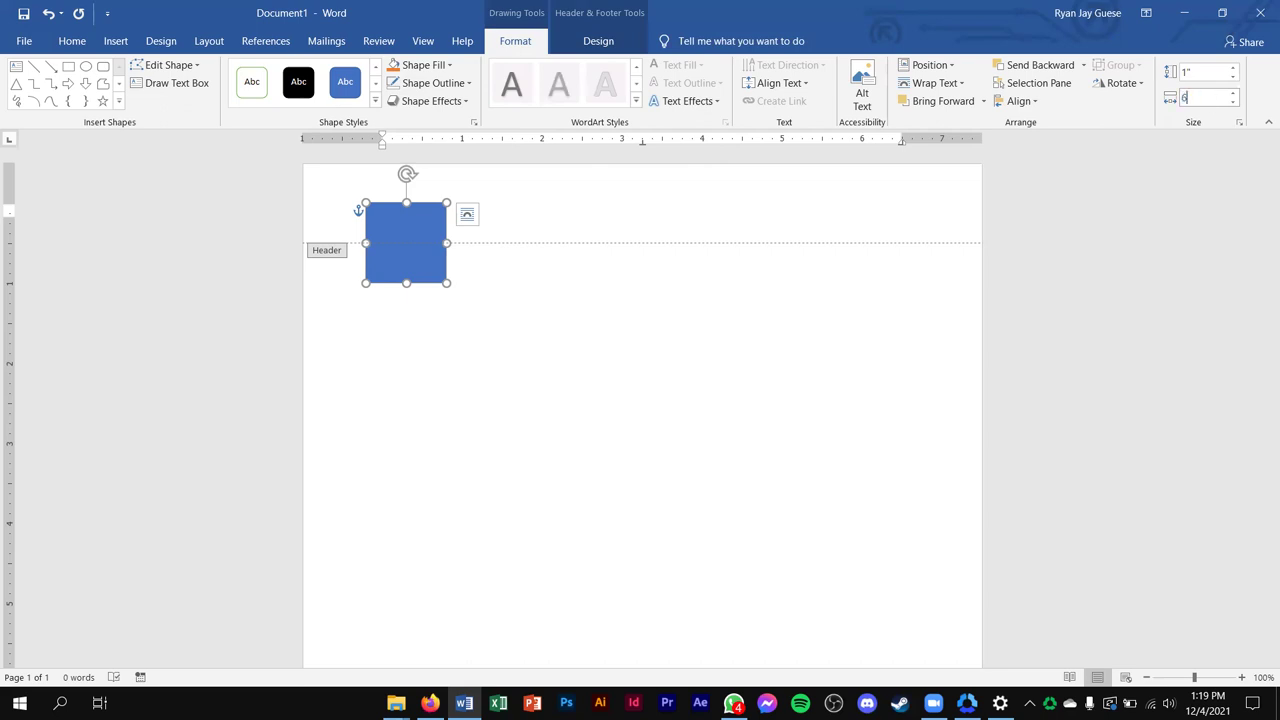
pyautogui.write('cm')
pyautogui.press('Return')
# Move the rectangle to the page's top-left corner and stretch it to the page bottom
pyautogui.moveTo(536, 239); pyautogui.dragTo(473, 198)
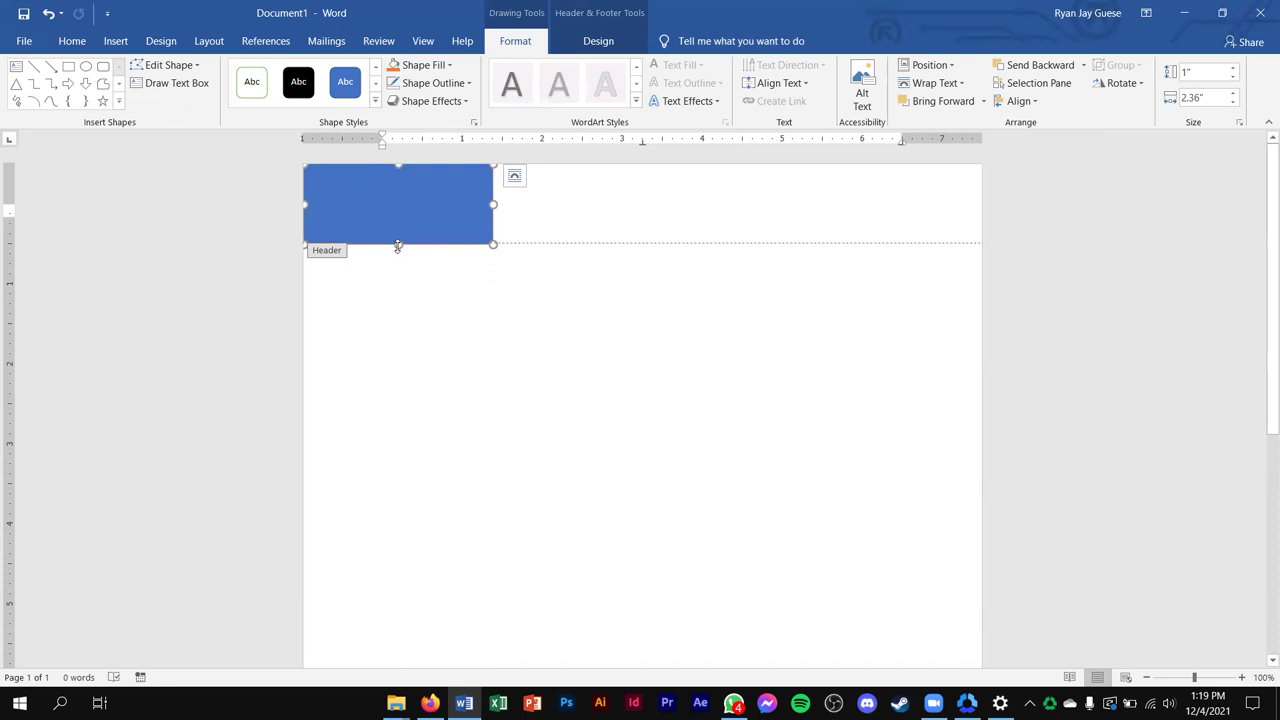
pyautogui.moveTo(397, 246); pyautogui.dragTo(404, 376)
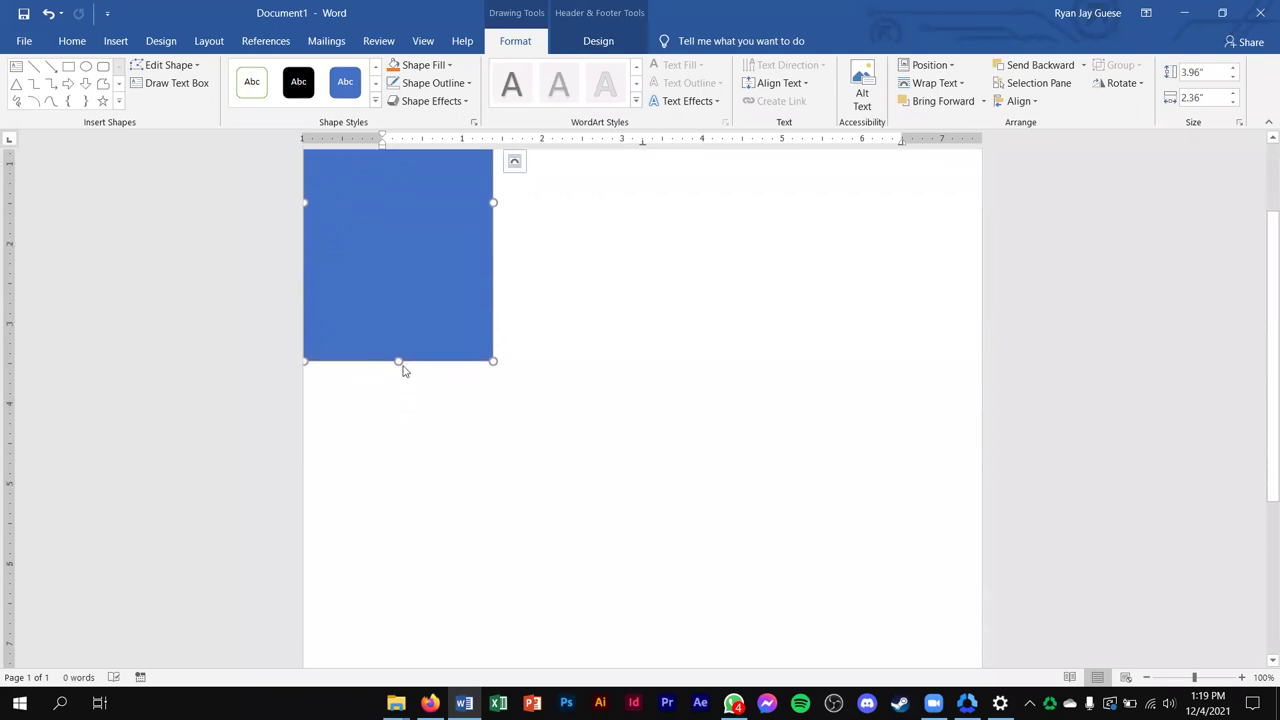
pyautogui.moveTo(397, 358); pyautogui.dragTo(403, 556)
pyautogui.moveTo(402, 362); pyautogui.dragTo(374, 651)
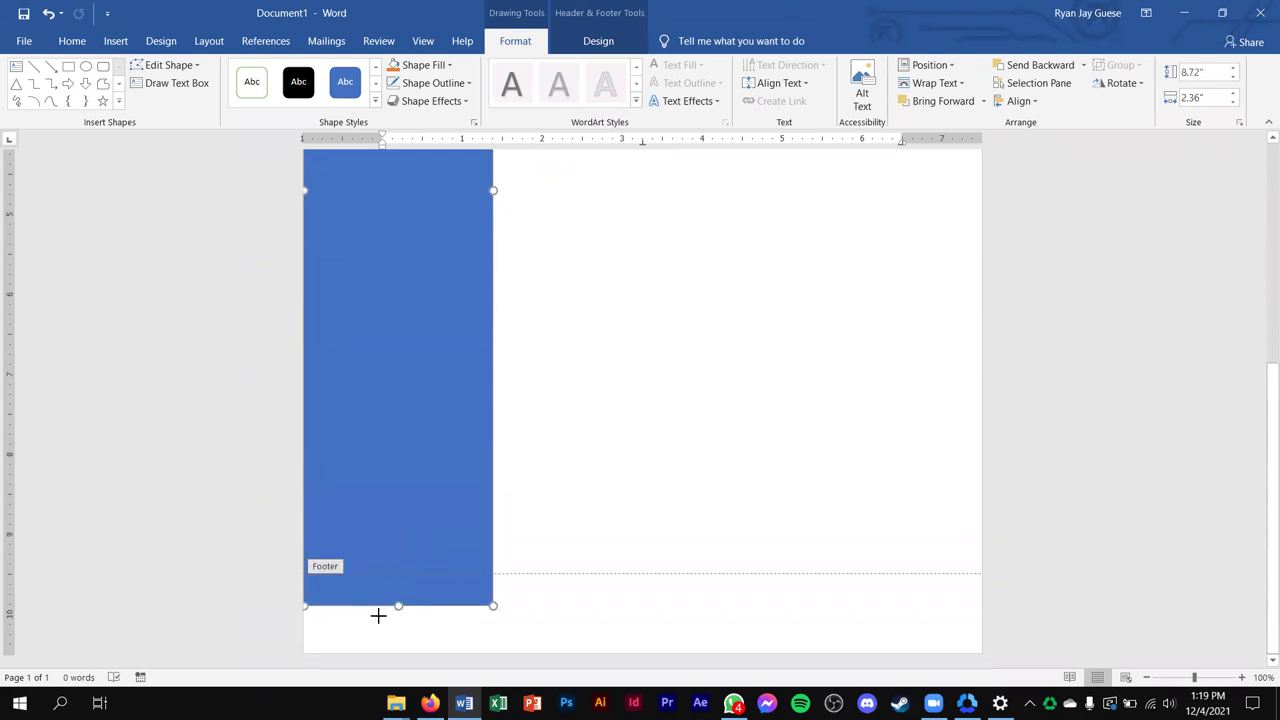
pyautogui.scroll(5, 439, 496)
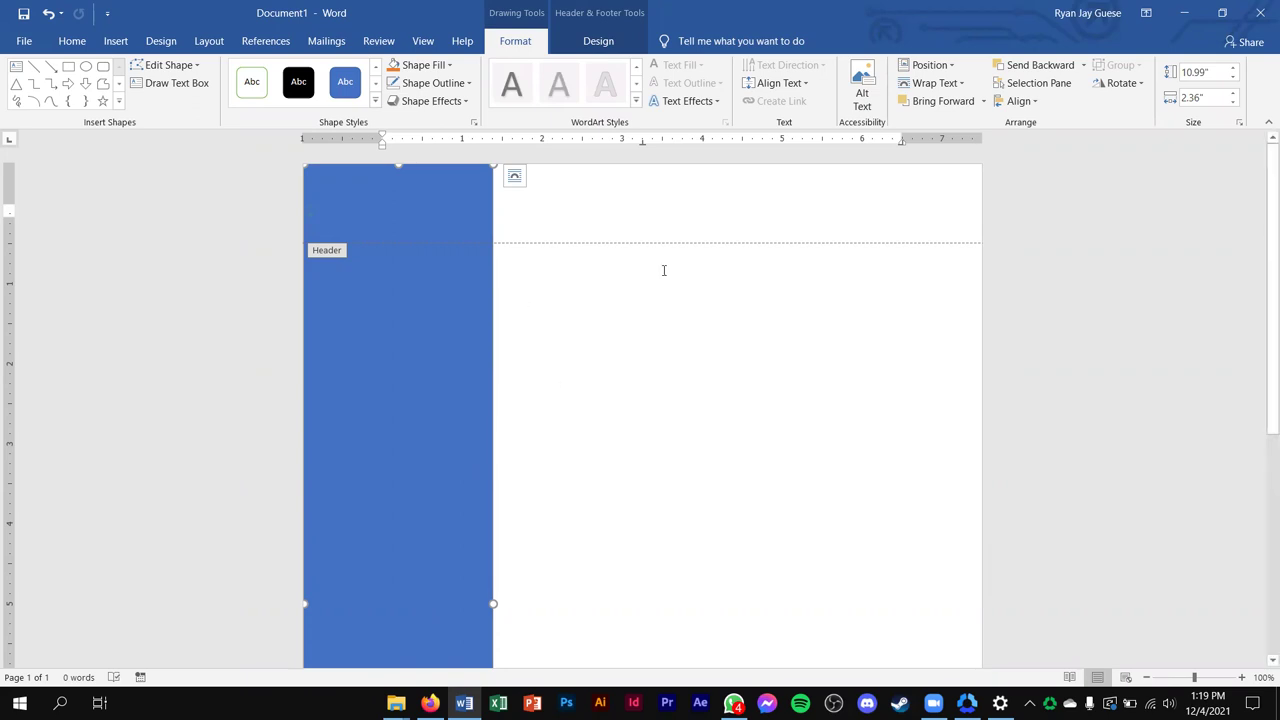
# Fill the sidebar rectangle with yellow-orange
pyautogui.click(446, 66)
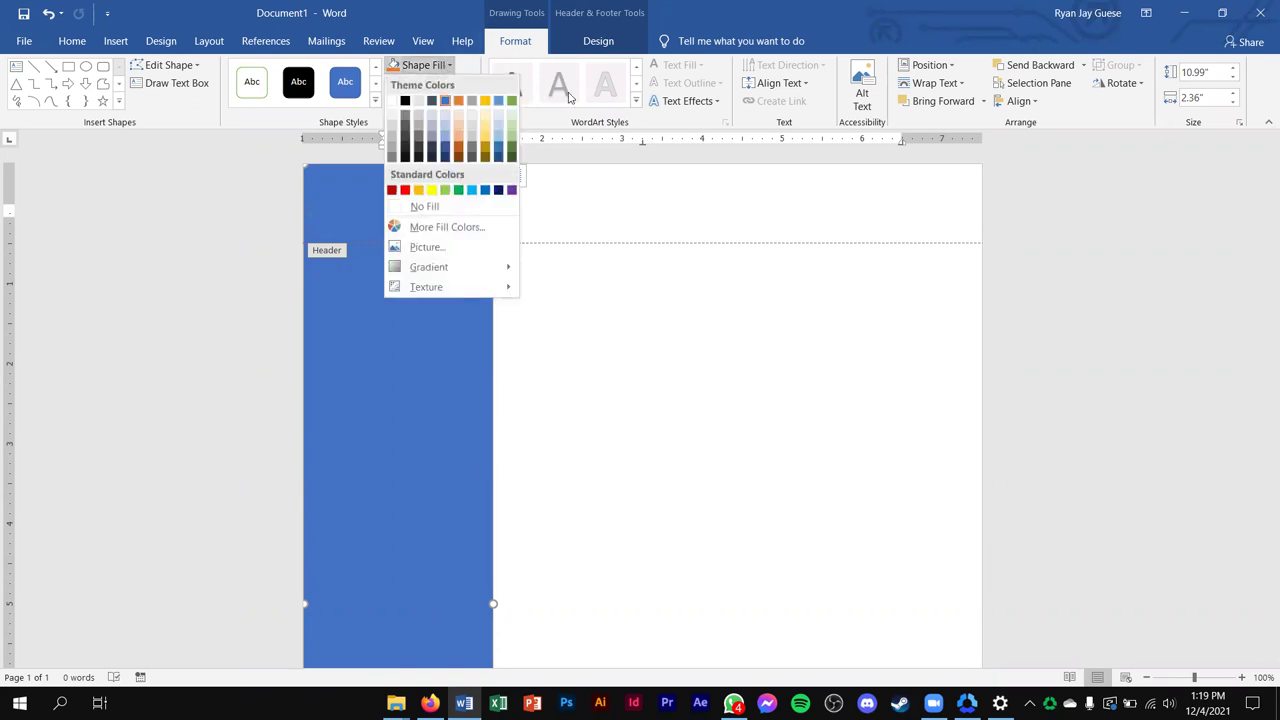
pyautogui.click(419, 191)
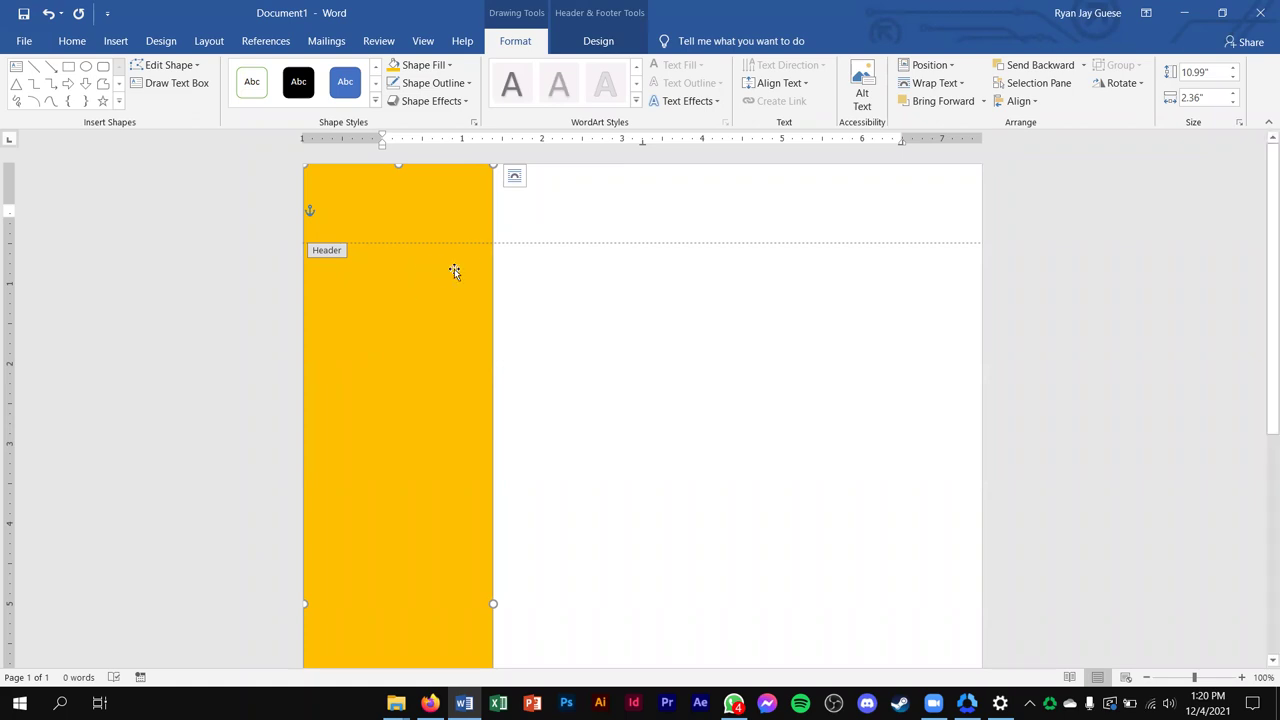
pyautogui.click(115, 41)
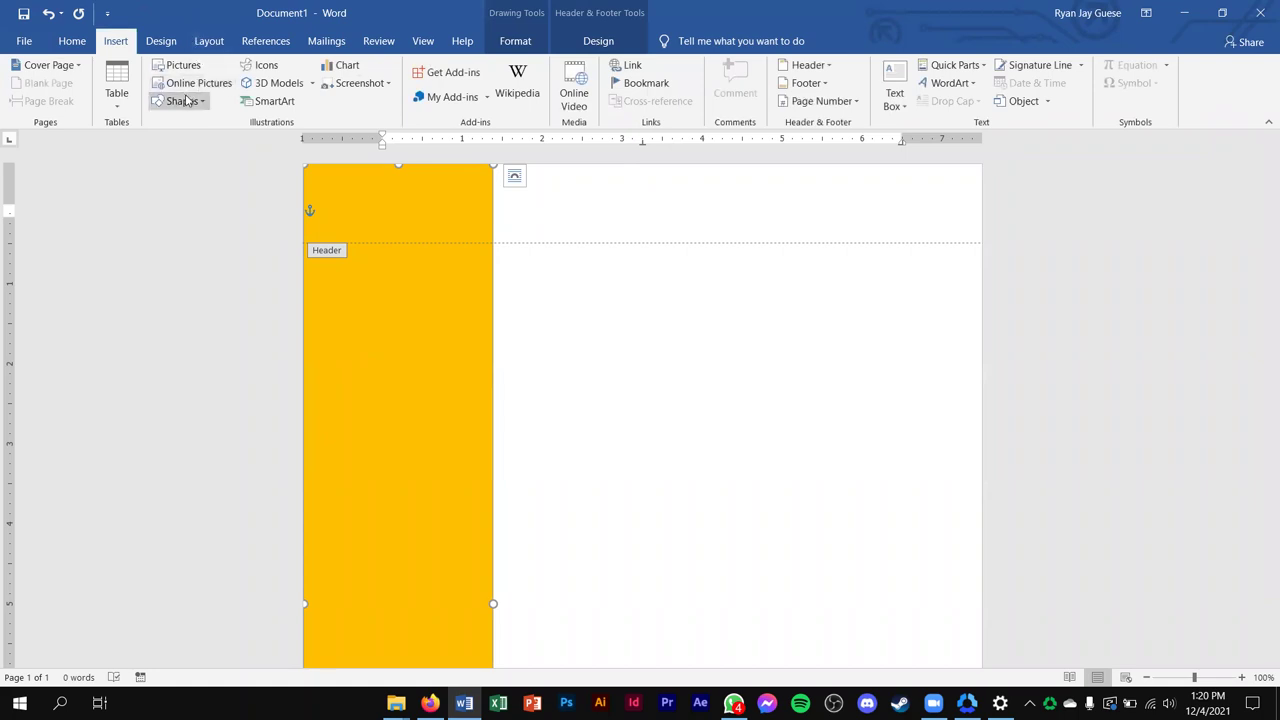
# Place a parallelogram beside the yellow sidebar and remove its outline
pyautogui.click(184, 101)
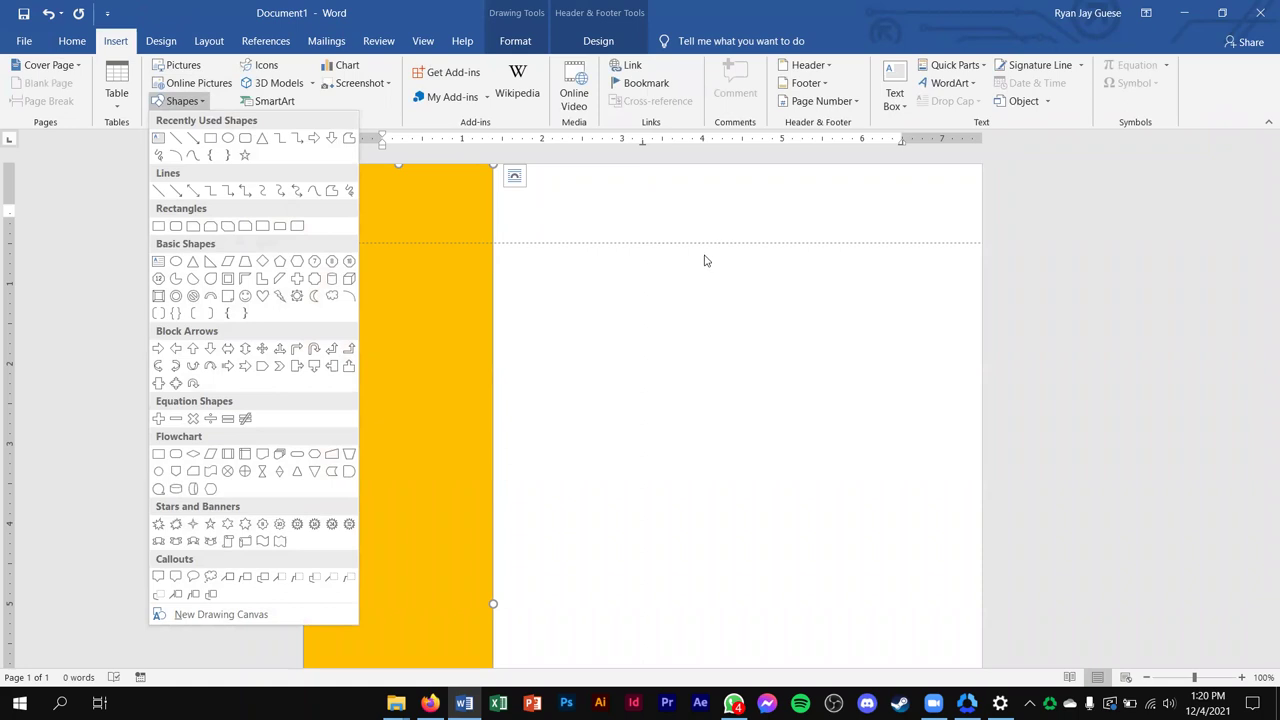
pyautogui.click(228, 261)
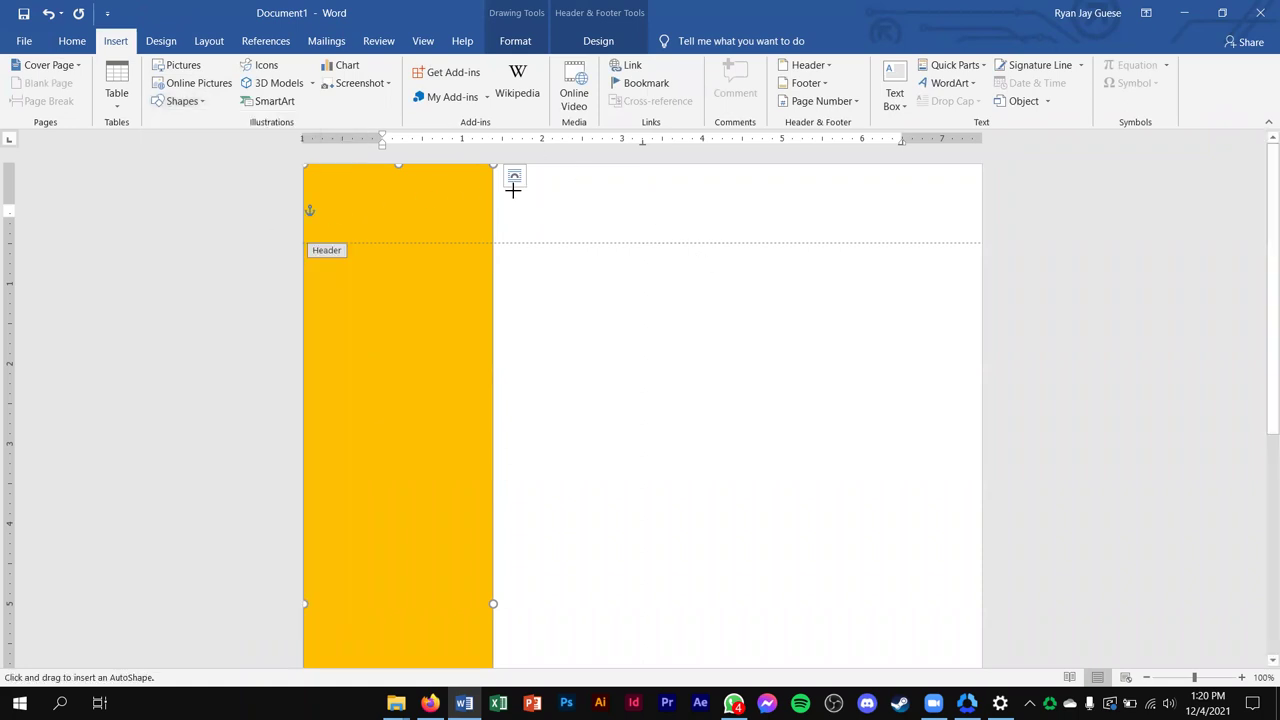
pyautogui.click(551, 201)
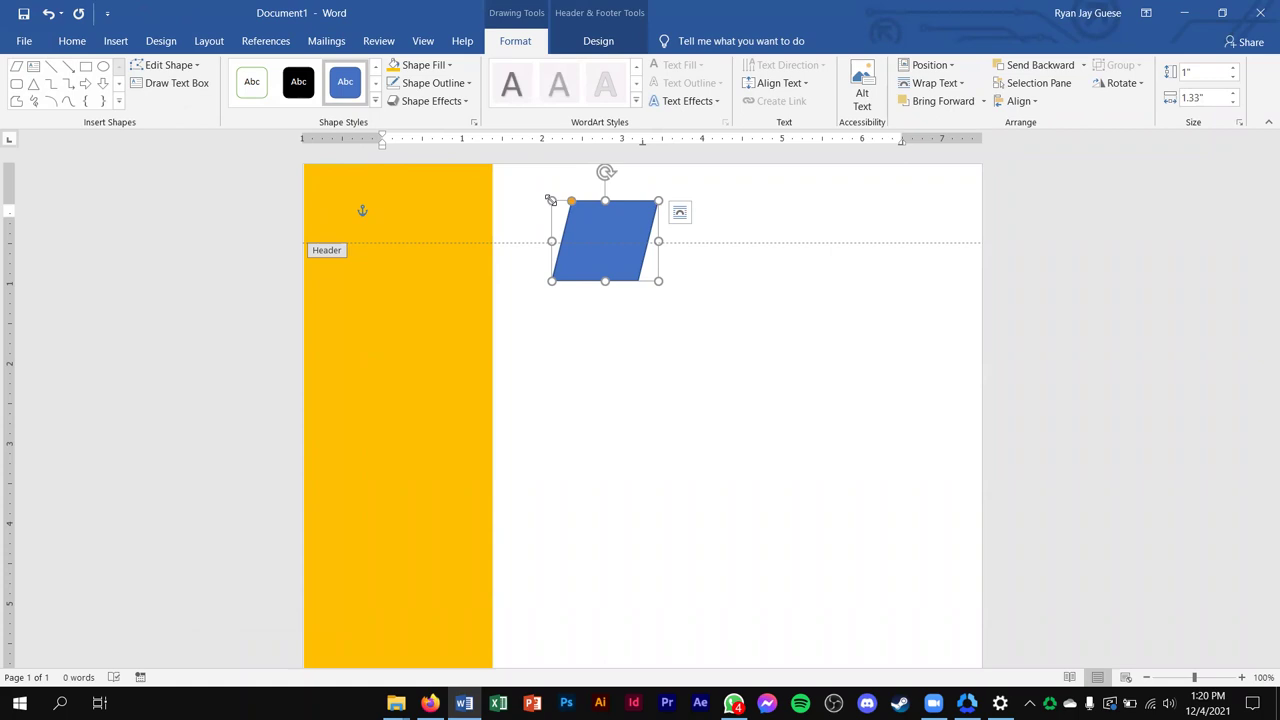
pyautogui.click(423, 84)
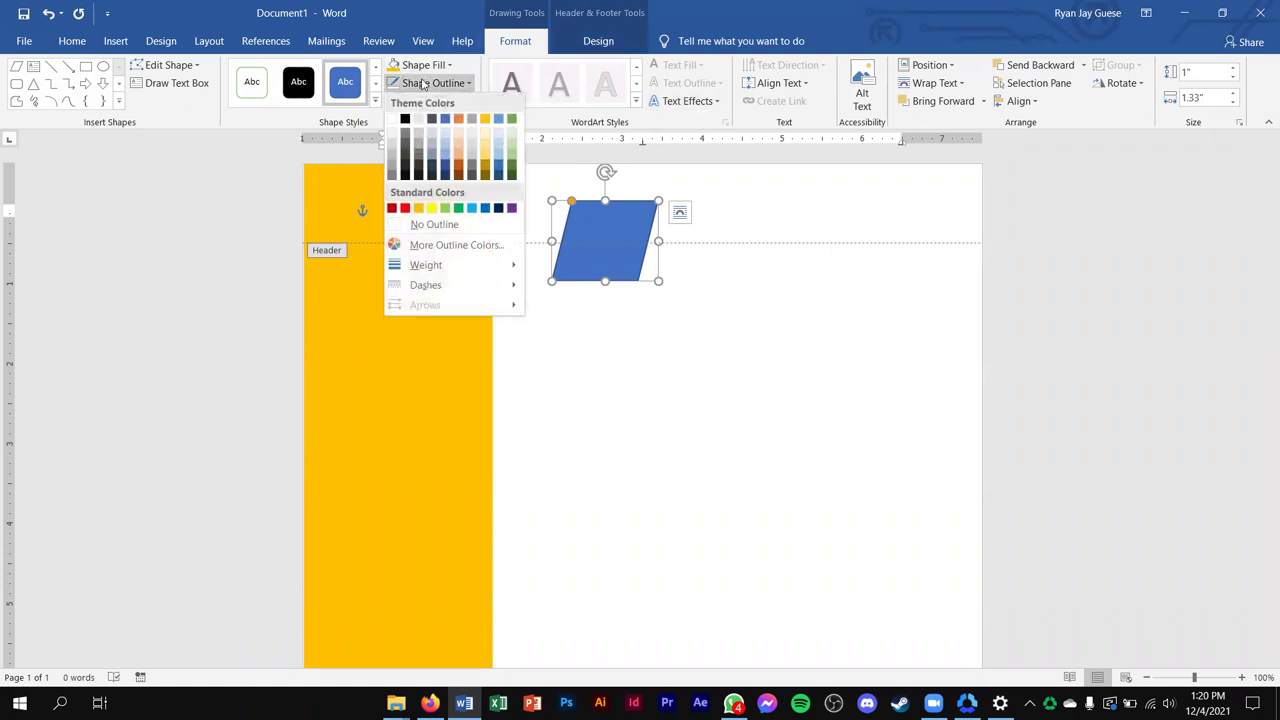
pyautogui.click(434, 224)
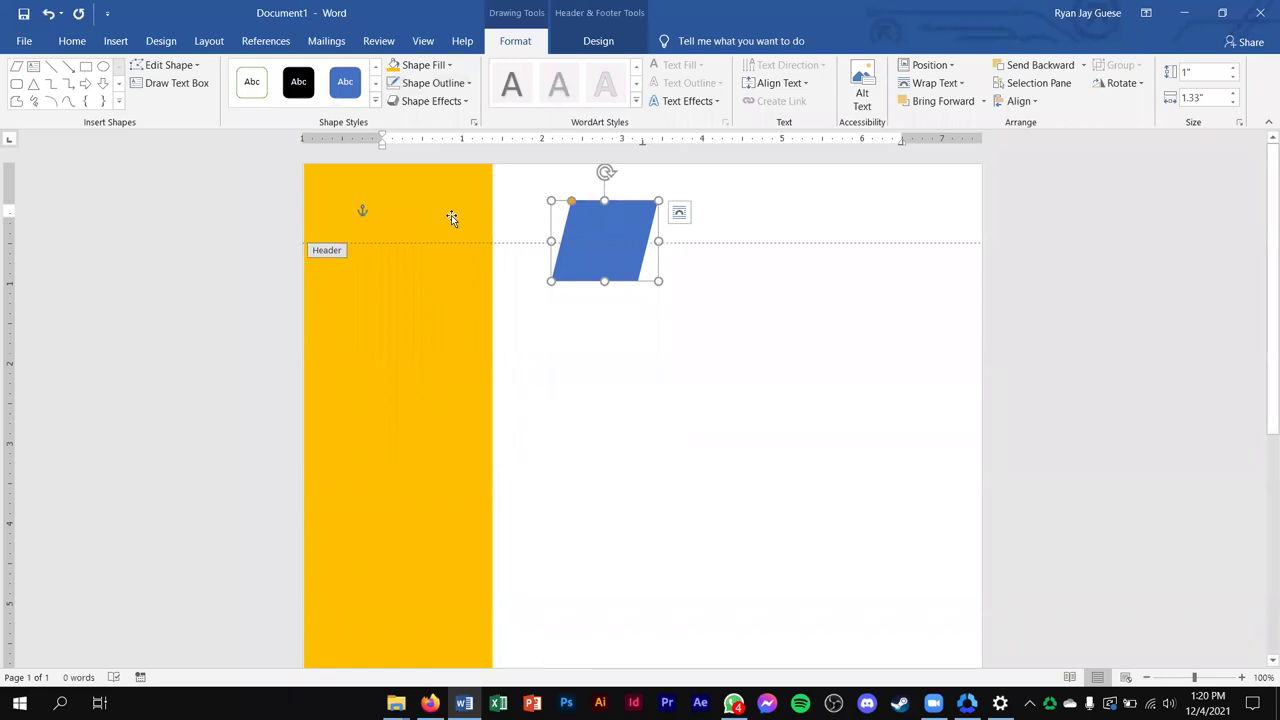
# Size the parallelogram to 14 cm wide and 0.7 cm tall, aligned to the sidebar edge
pyautogui.click(1207, 73)
pyautogui.write('14cm')
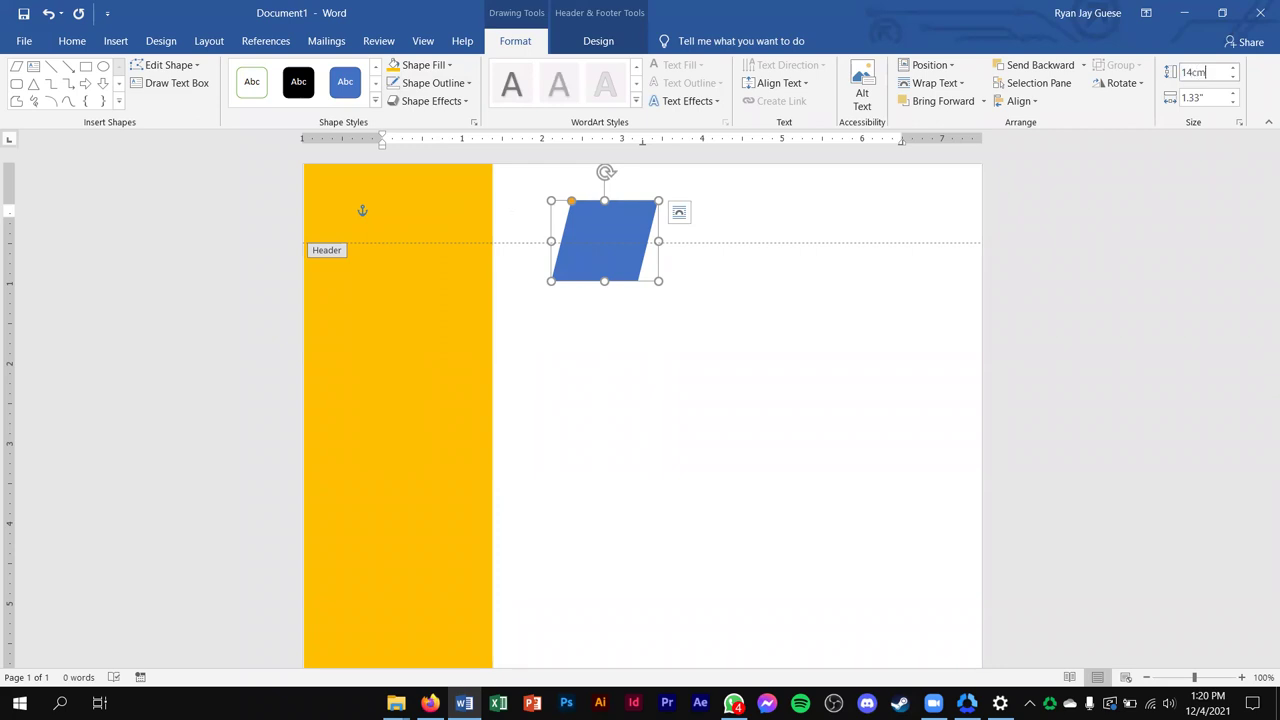
pyautogui.press('Return')
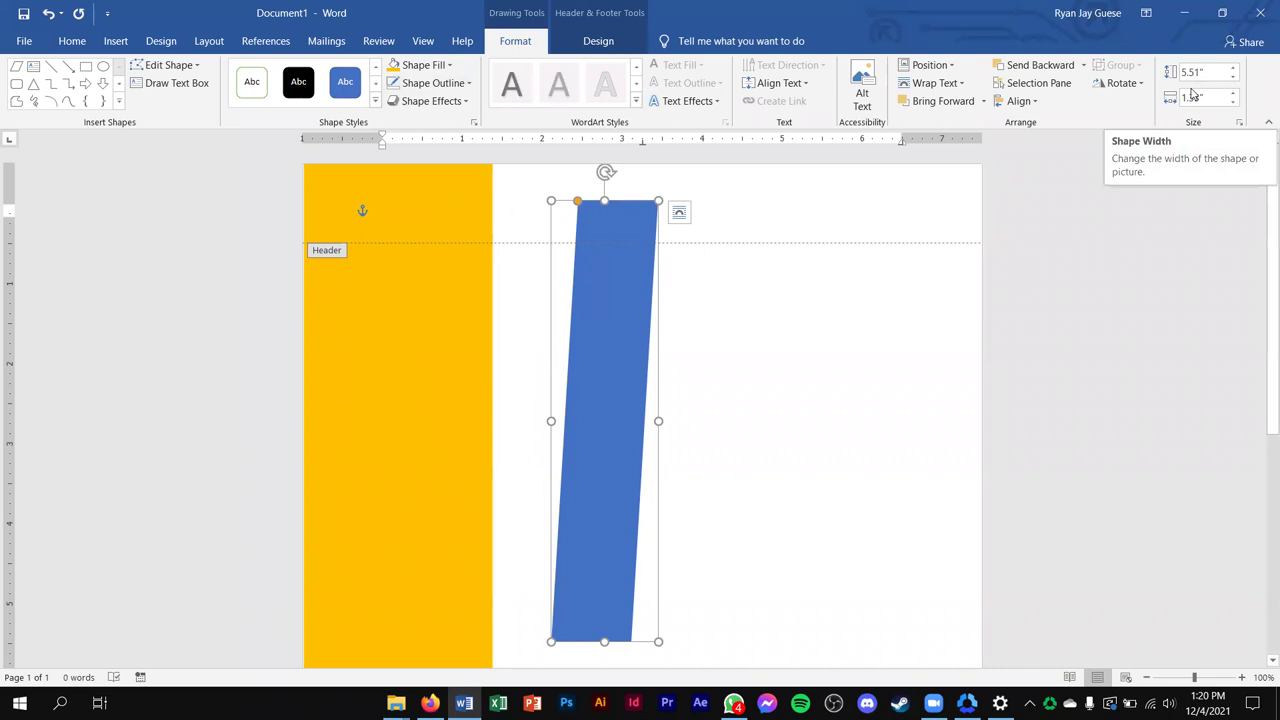
pyautogui.tripleClick(1192, 96)
pyautogui.write('14cm')
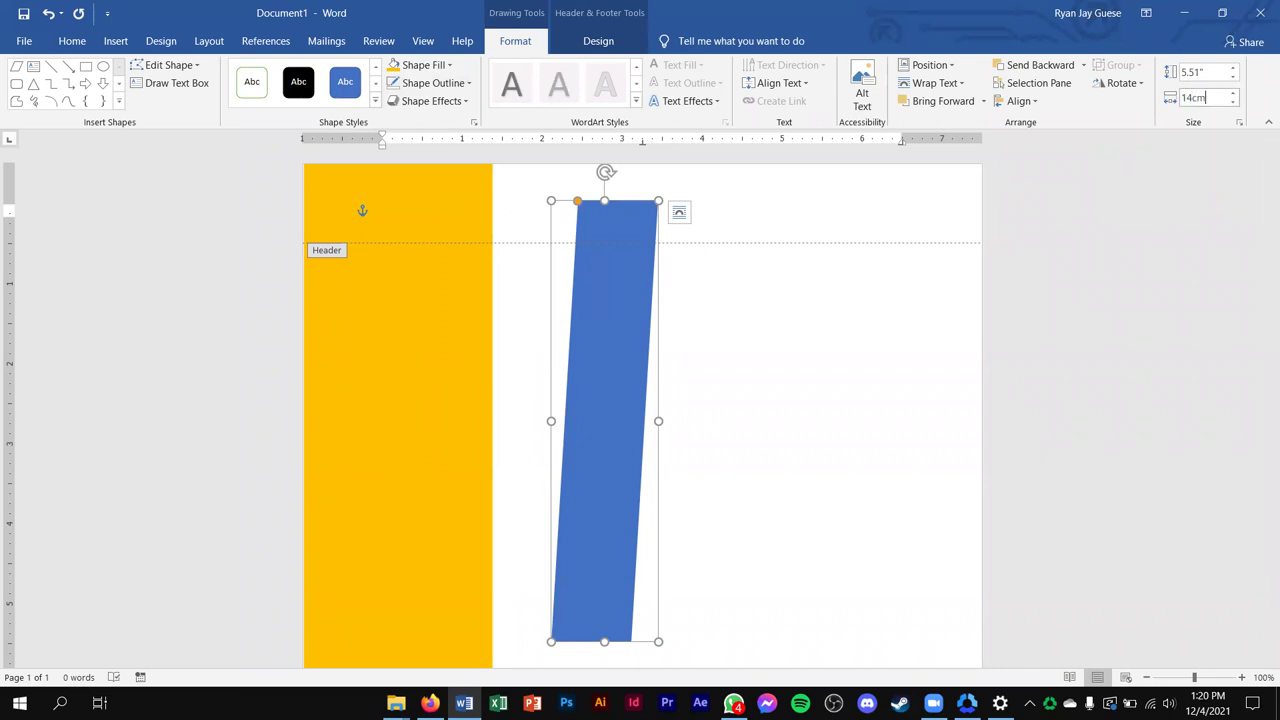
pyautogui.press('Return')
pyautogui.tripleClick(1193, 72)
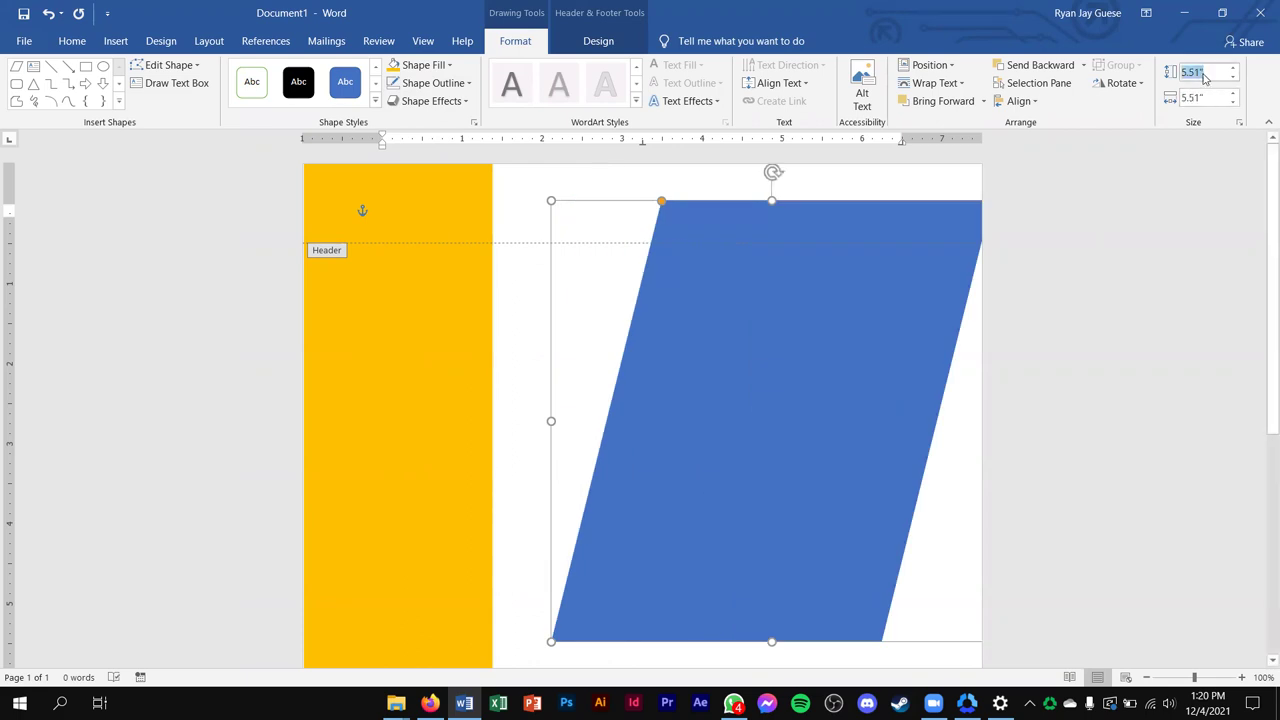
pyautogui.press('BackSpace')
pyautogui.write('0.7cm')
pyautogui.press('Return')
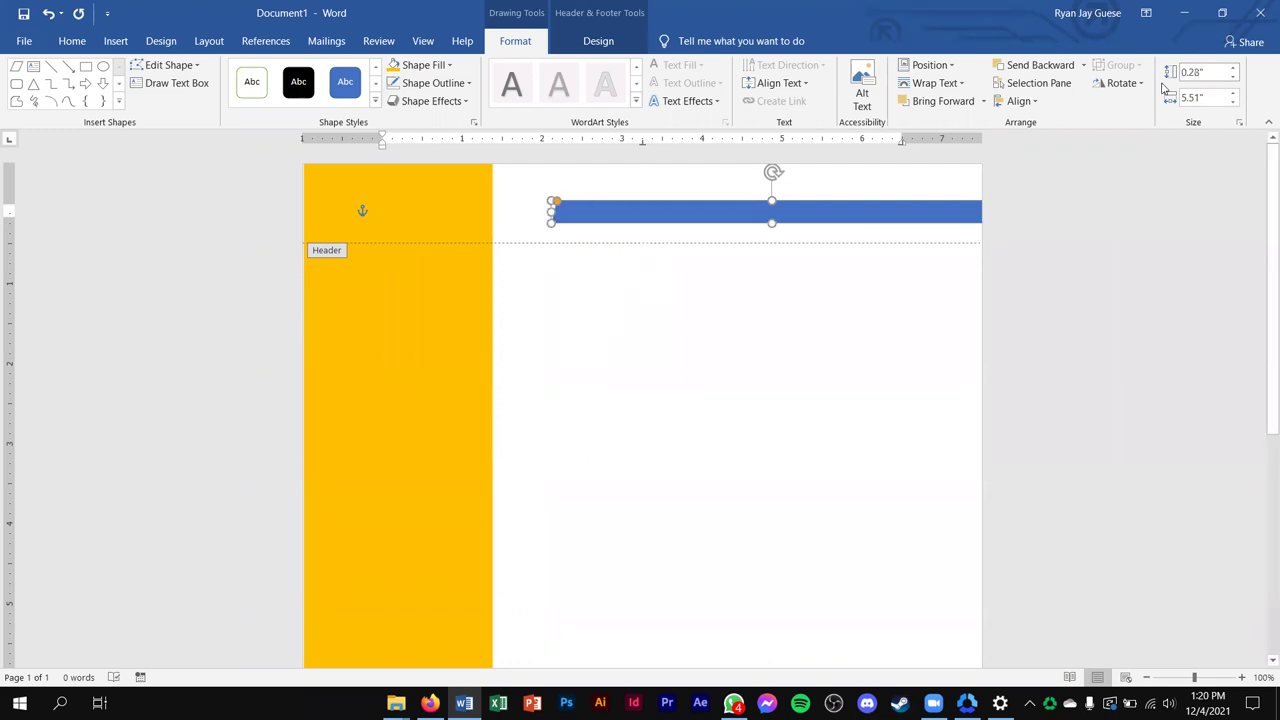
pyautogui.moveTo(876, 212); pyautogui.dragTo(826, 198)
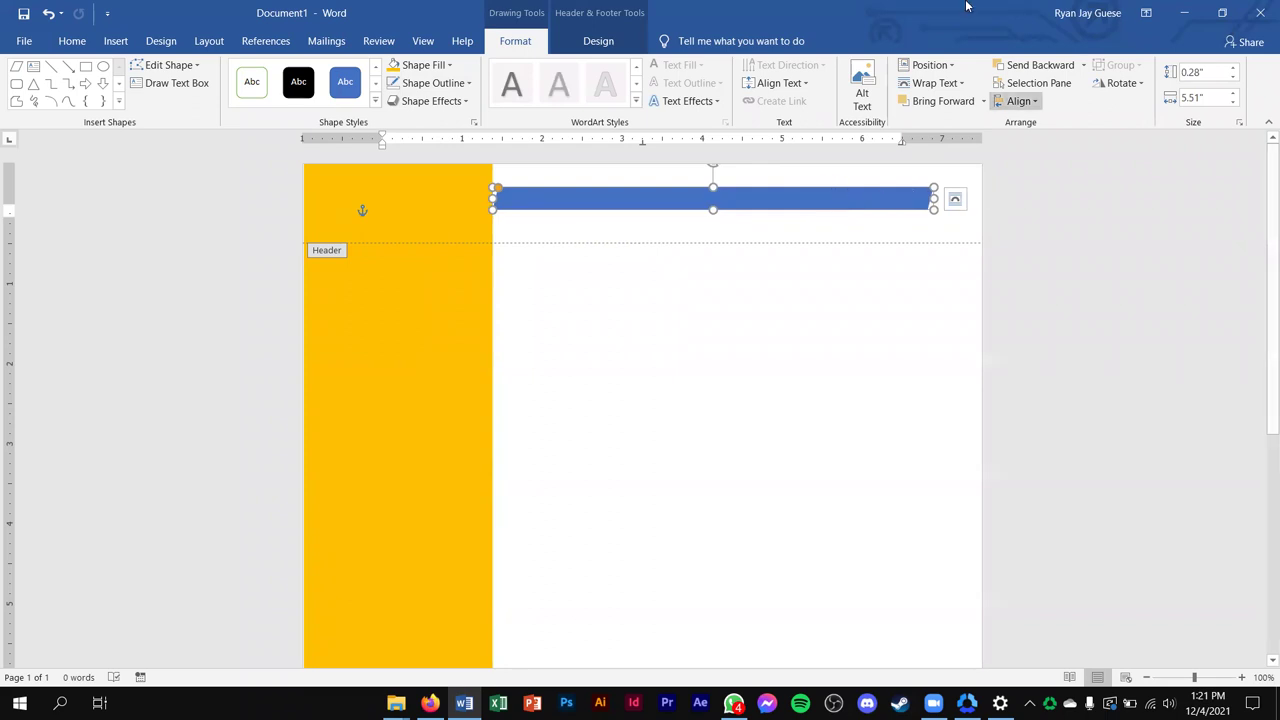
# Fill the bar light blue, move it to the page top, and send it behind the sidebar
pyautogui.click(442, 67)
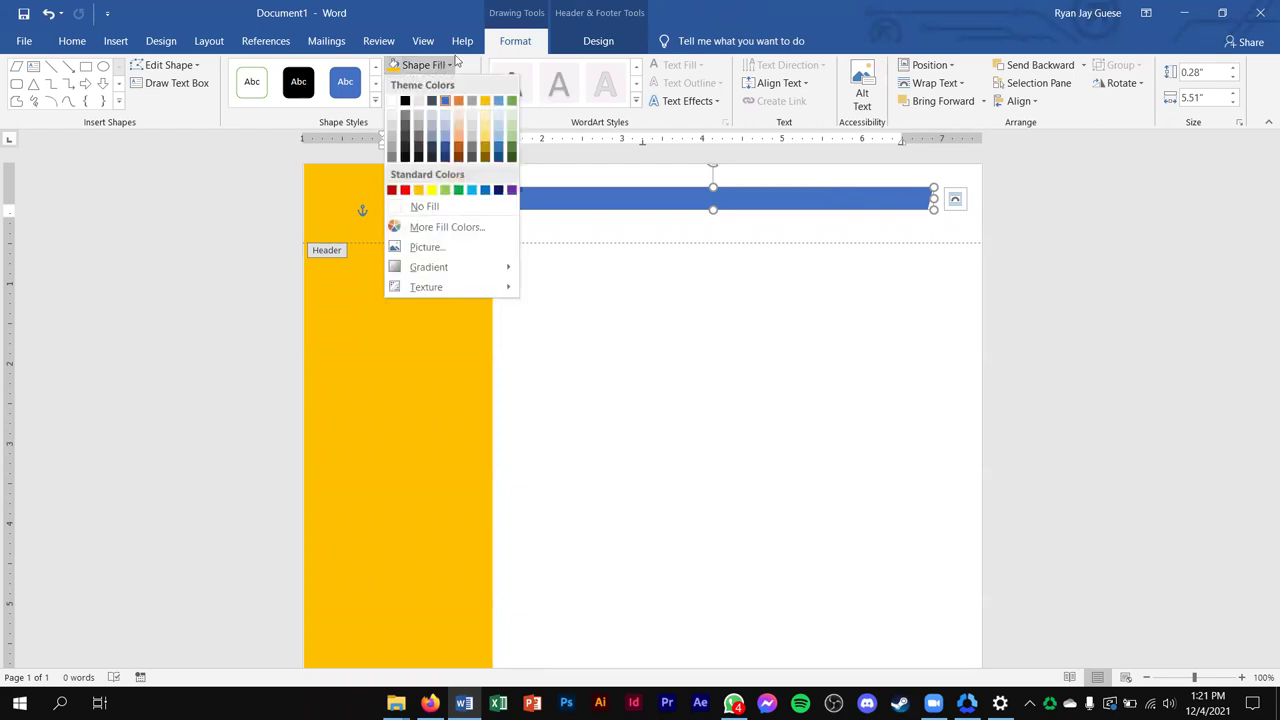
pyautogui.click(471, 190)
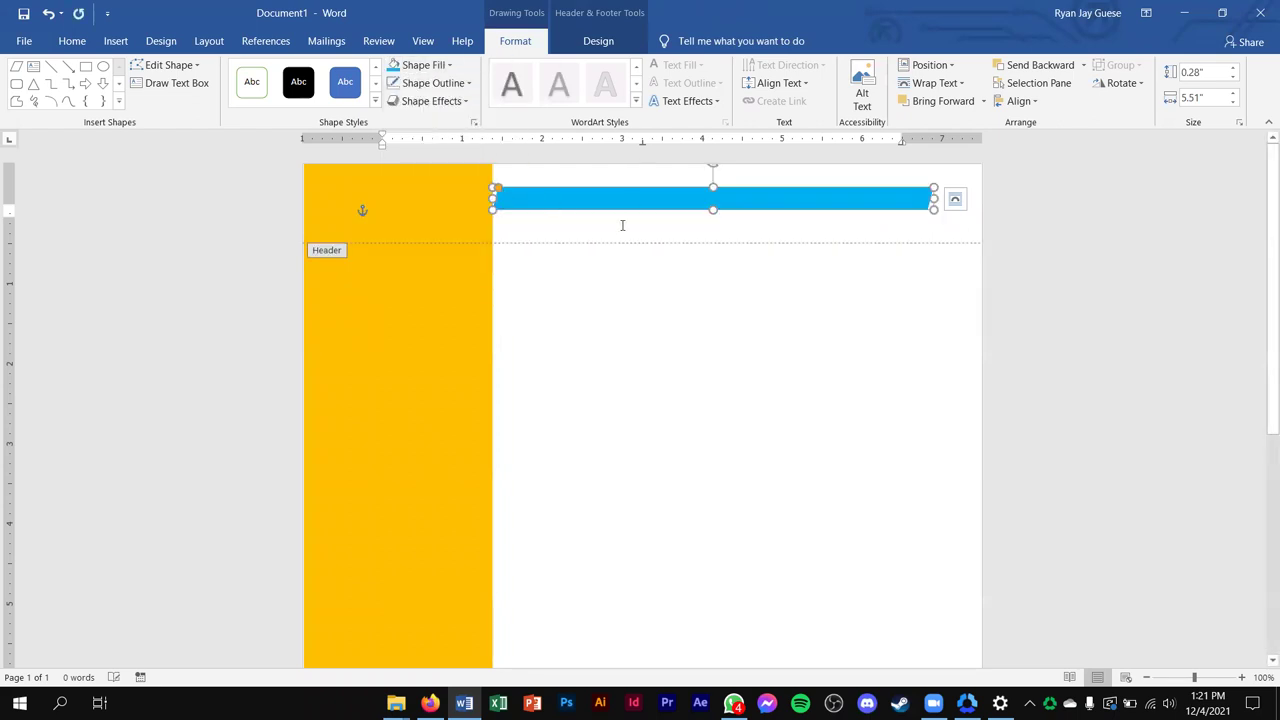
pyautogui.moveTo(638, 203); pyautogui.dragTo(622, 183)
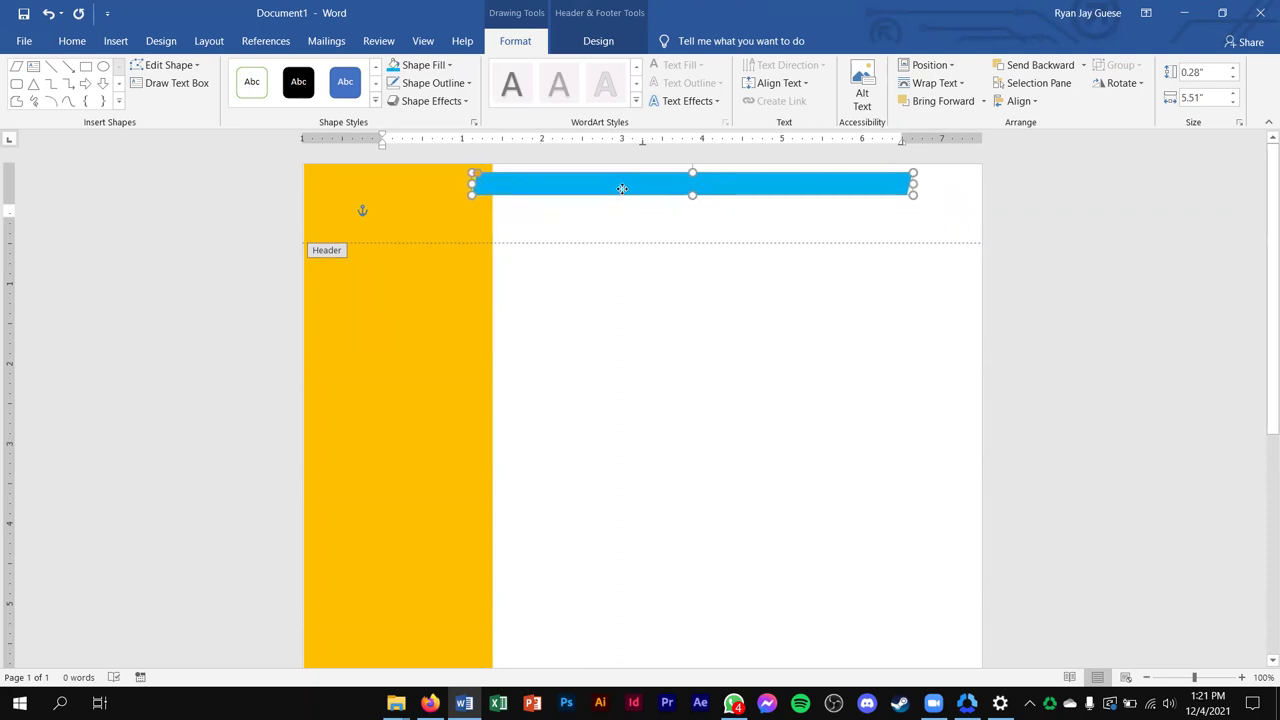
pyautogui.moveTo(622, 183); pyautogui.dragTo(624, 185)
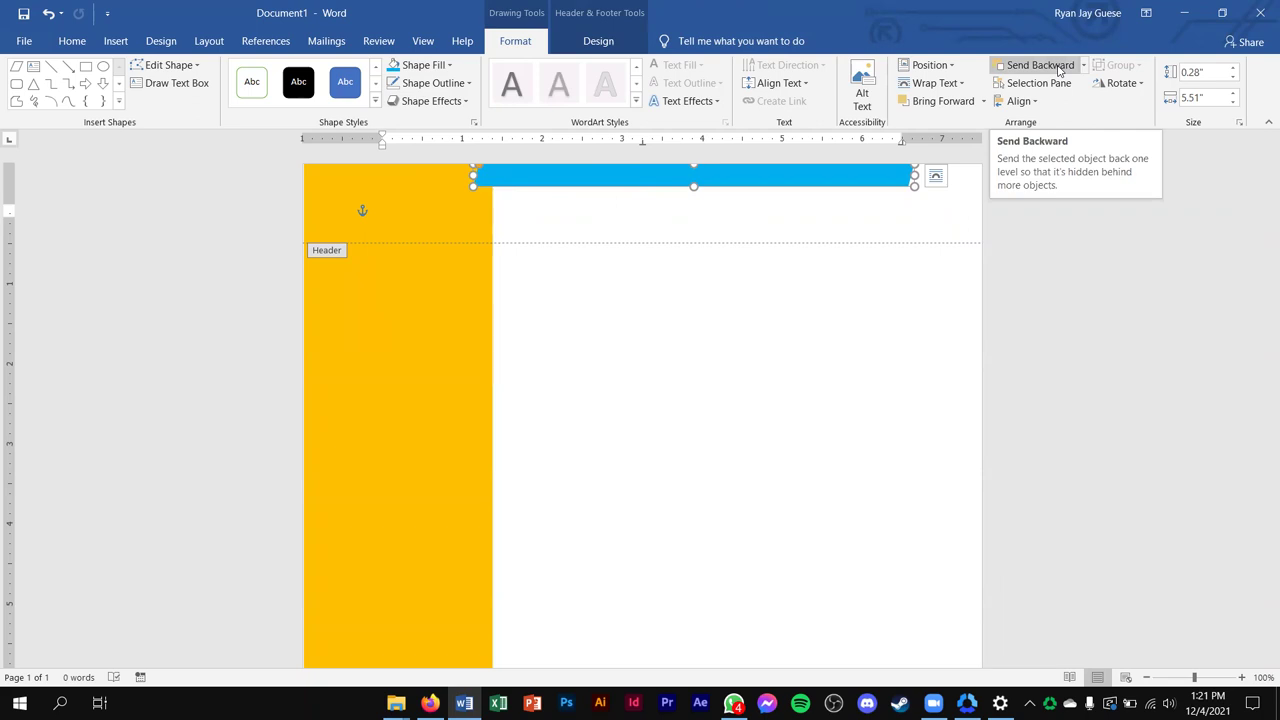
pyautogui.click(1058, 69)
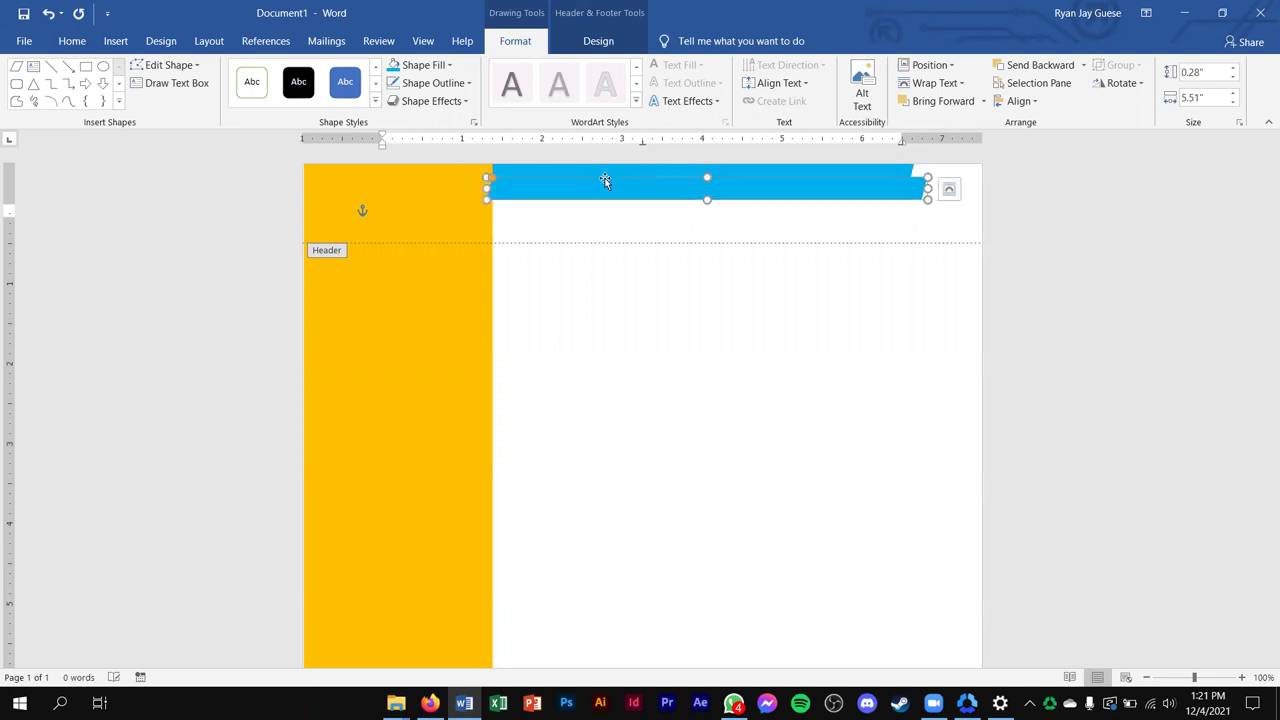
# Copy the blue bar, shrink the copy into a small block, and fill it black
pyautogui.moveTo(605, 180); pyautogui.dragTo(603, 230)
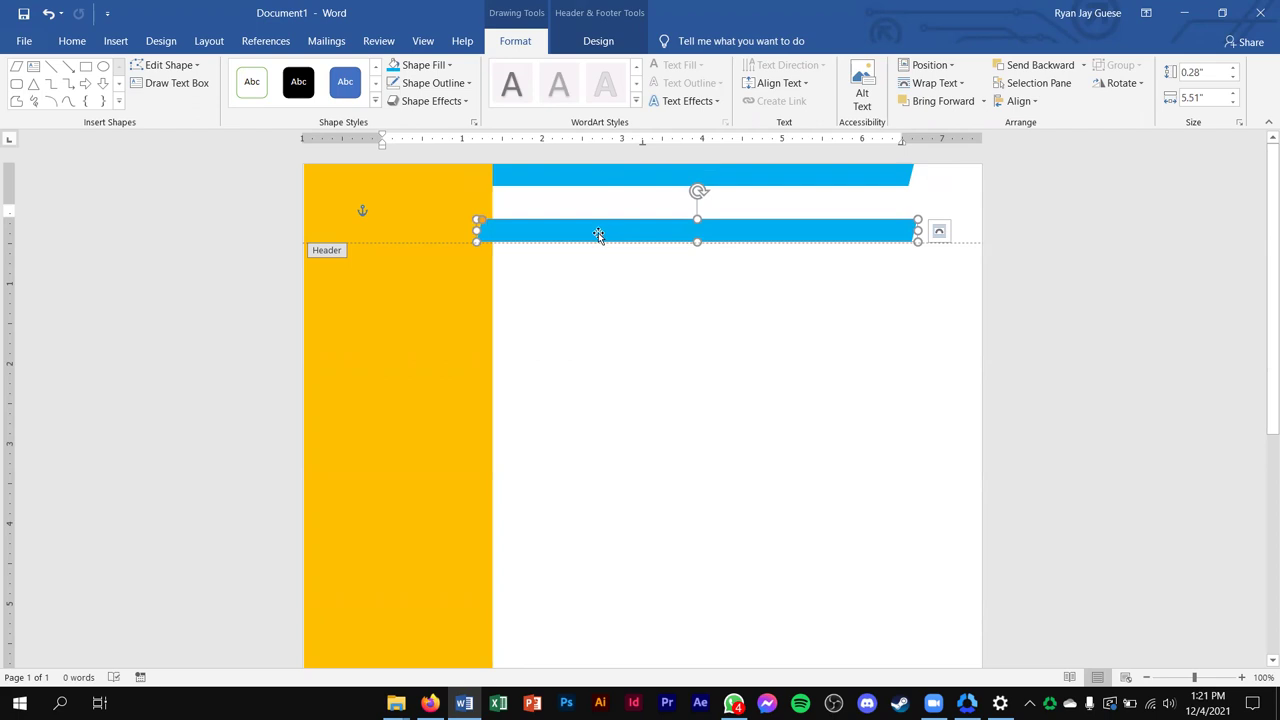
pyautogui.moveTo(918, 230); pyautogui.dragTo(522, 230)
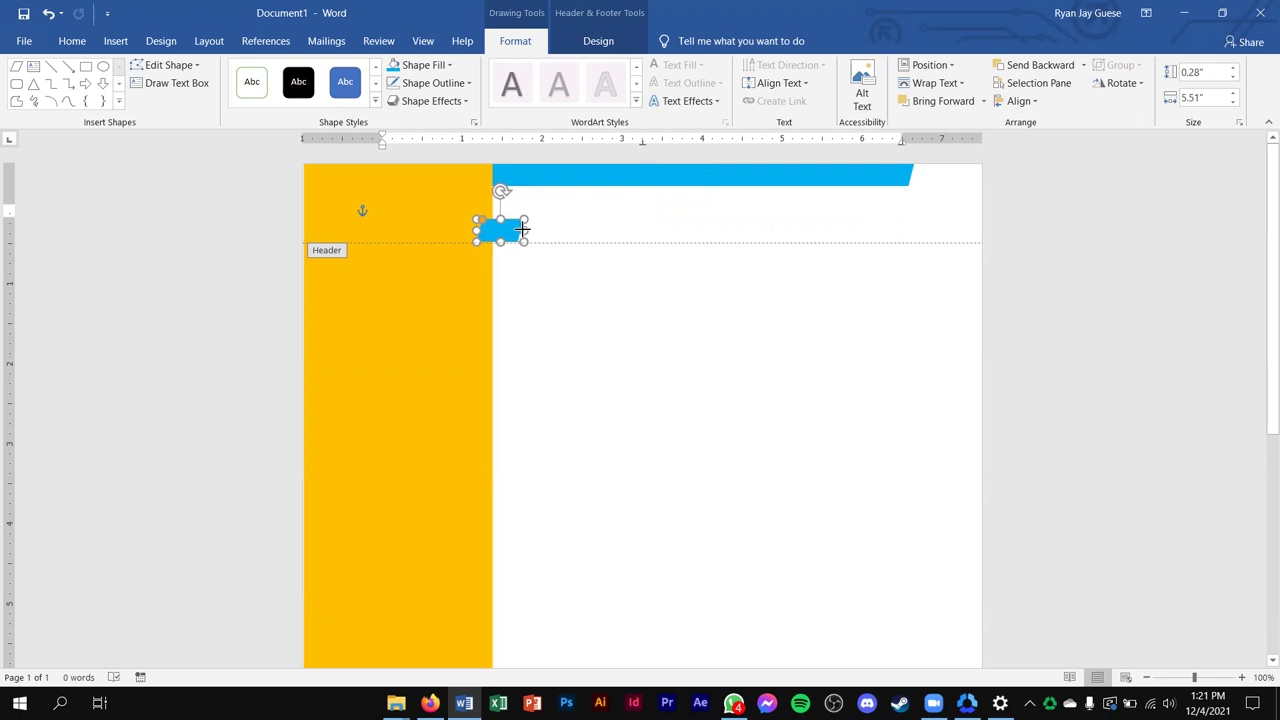
pyautogui.moveTo(522, 230); pyautogui.dragTo(524, 230)
pyautogui.click(440, 65)
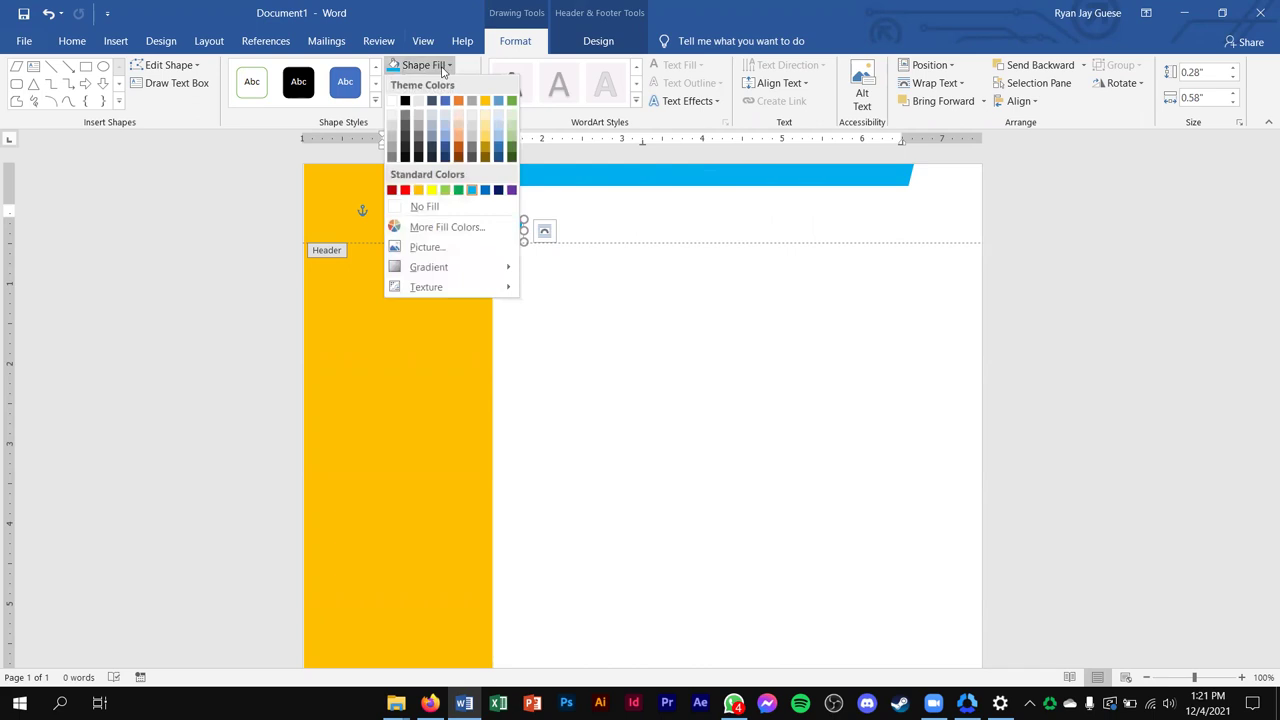
pyautogui.click(404, 102)
# Position the black block at the blue bar's right end, one layer back
pyautogui.moveTo(500, 226); pyautogui.dragTo(910, 179)
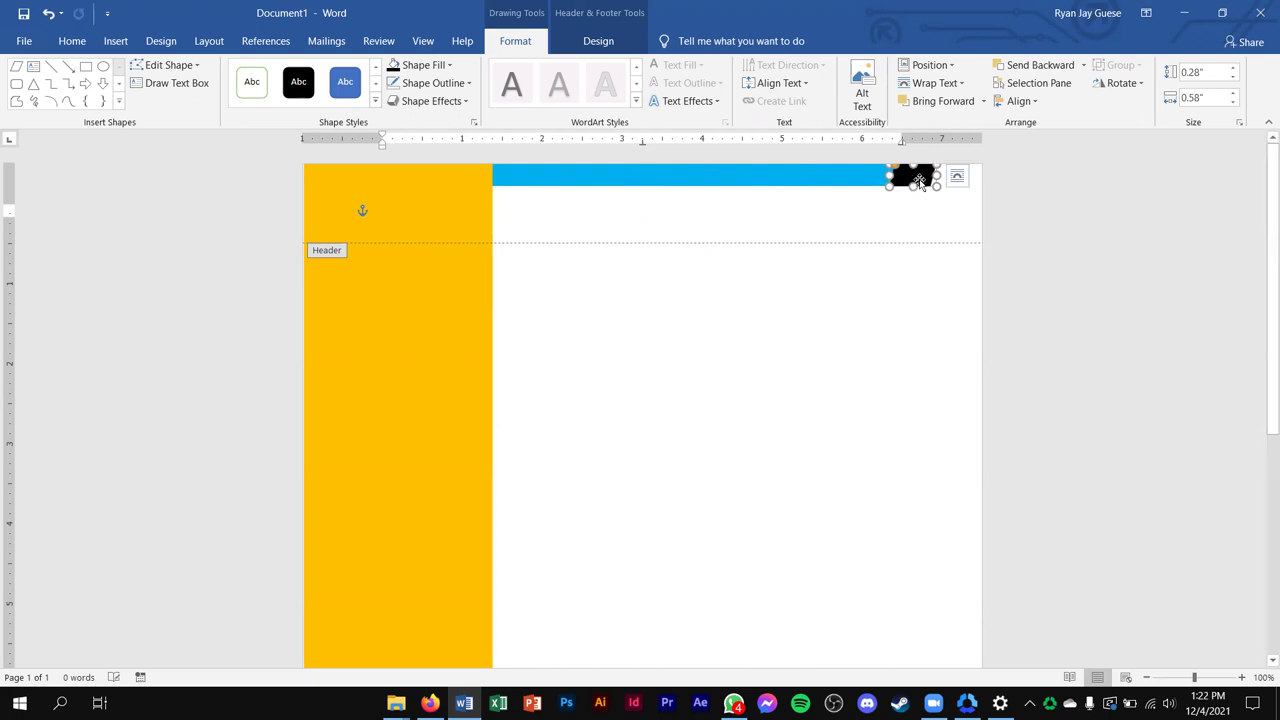
pyautogui.click(966, 217)
pyautogui.click(927, 175)
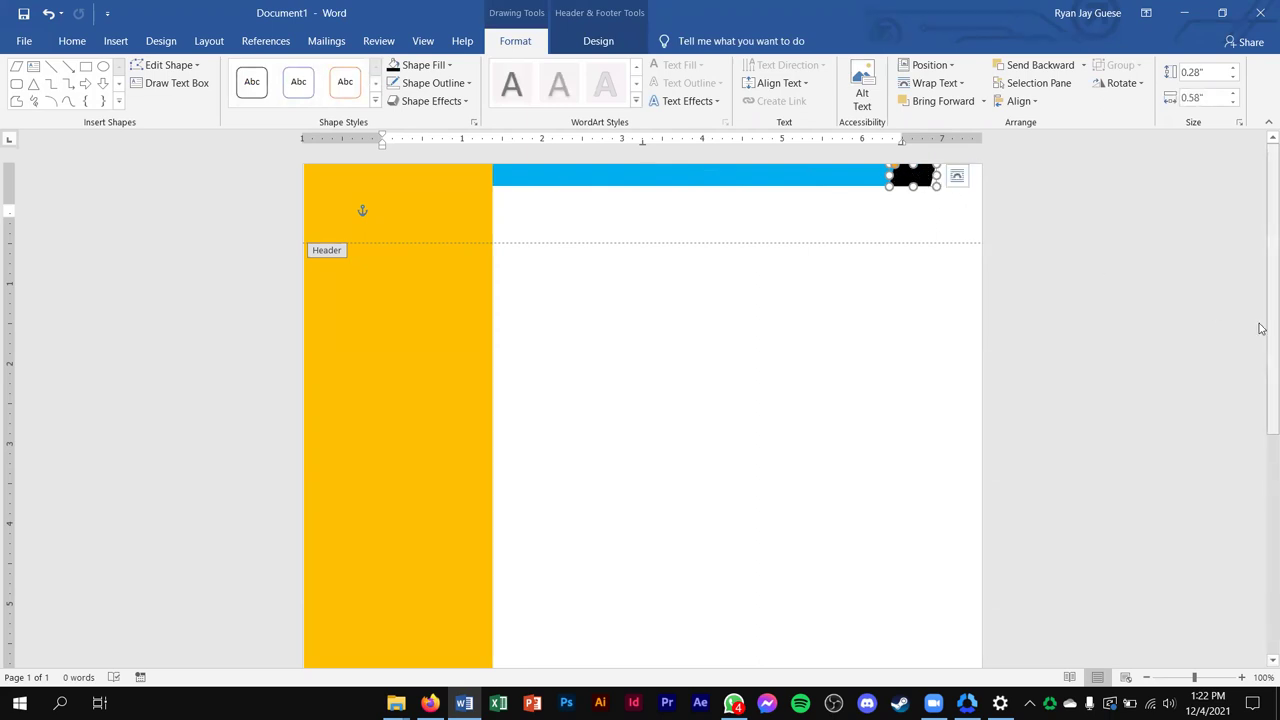
pyautogui.click(1033, 65)
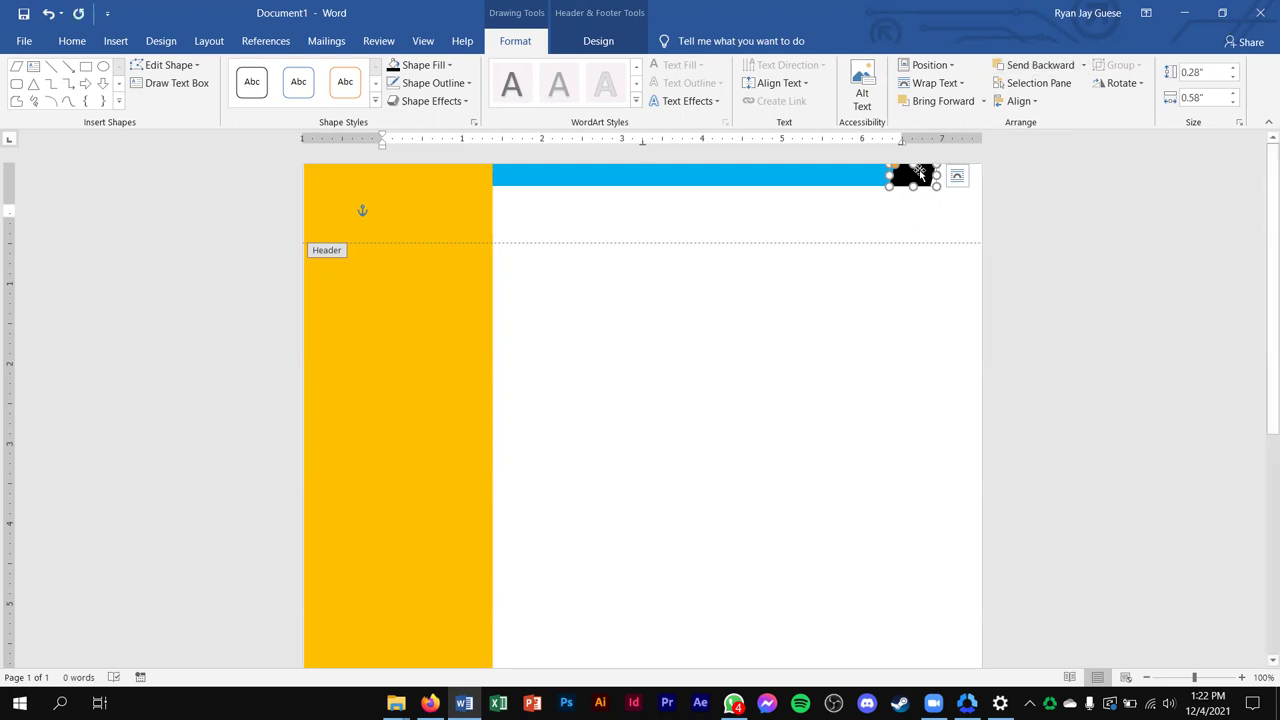
pyautogui.moveTo(922, 177)
pyautogui.mouseDown()
pyautogui.moveTo(933, 189)
pyautogui.moveTo(995, 180)
pyautogui.mouseUp()
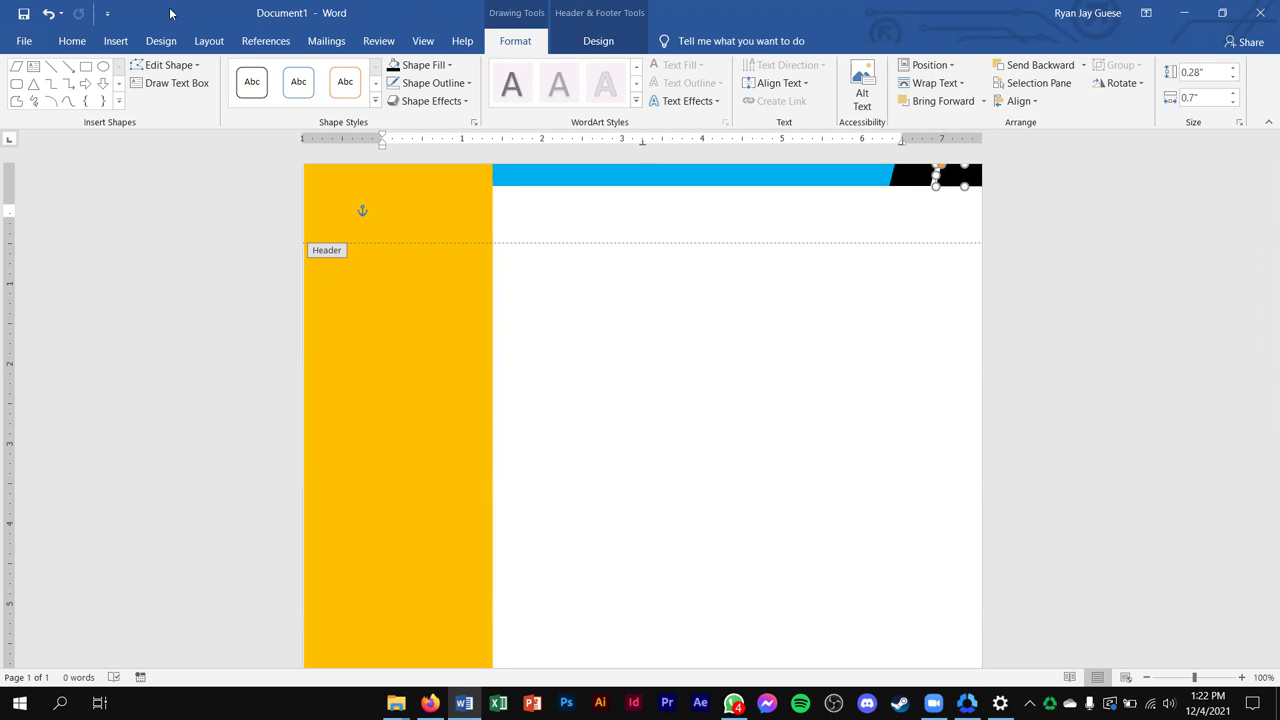
# Draw a black rectangle with no outline below the header bar
pyautogui.click(116, 41)
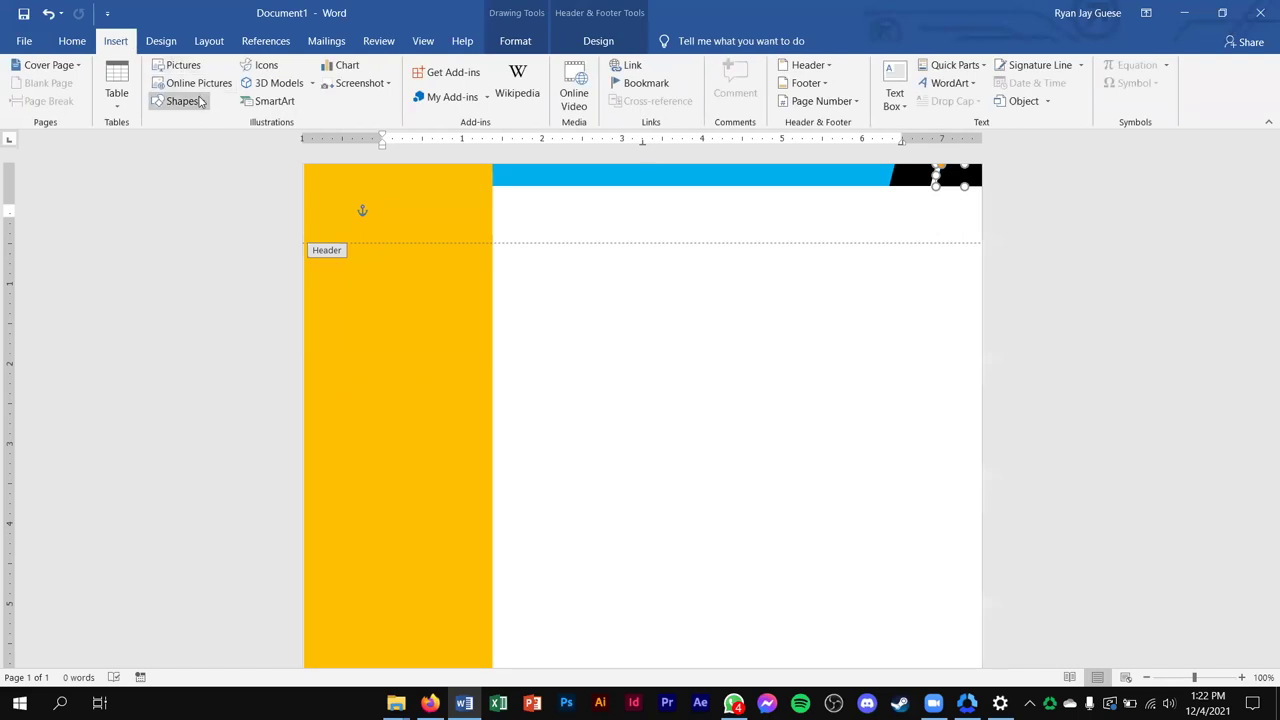
pyautogui.click(182, 101)
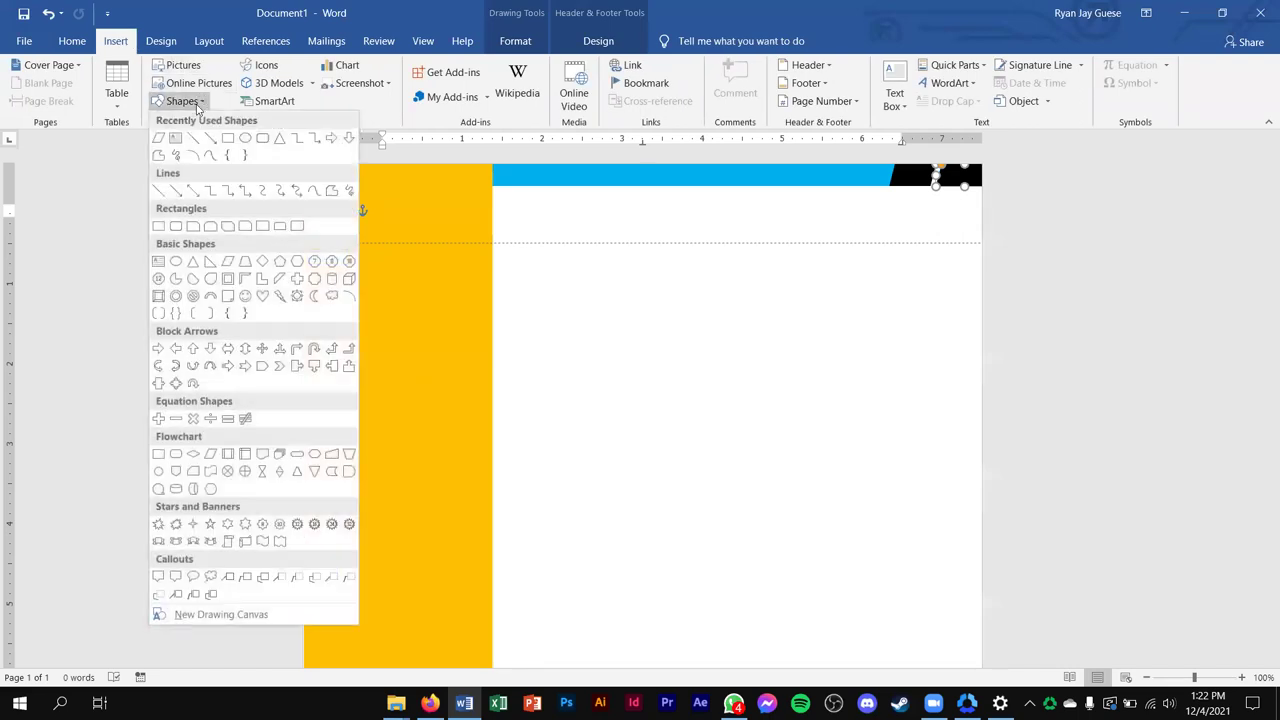
pyautogui.click(158, 229)
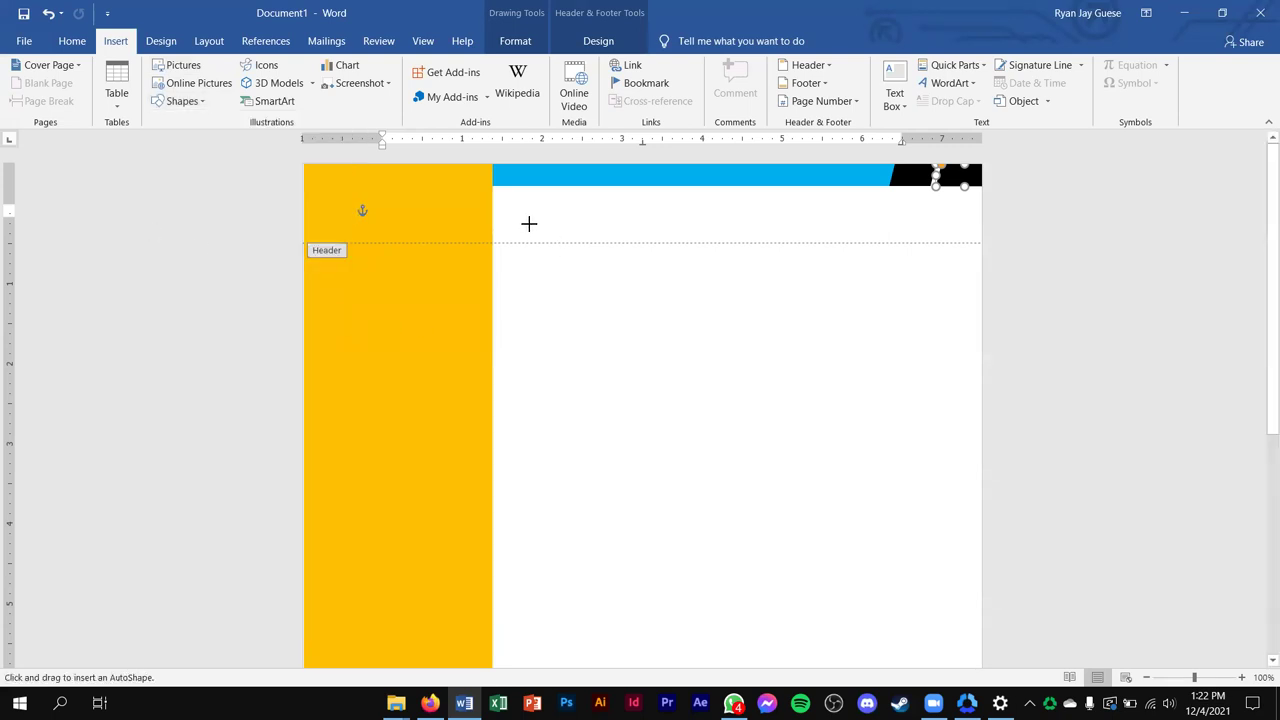
pyautogui.moveTo(529, 224); pyautogui.dragTo(610, 305)
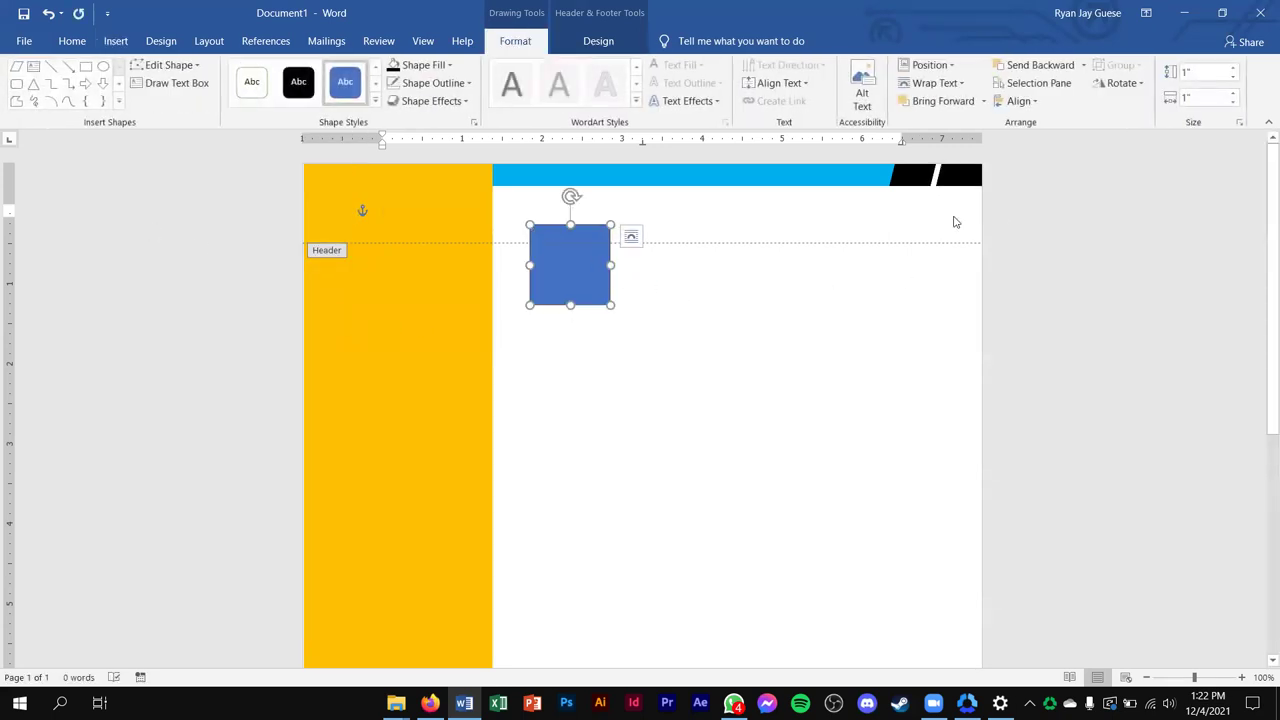
pyautogui.click(450, 83)
pyautogui.click(507, 222)
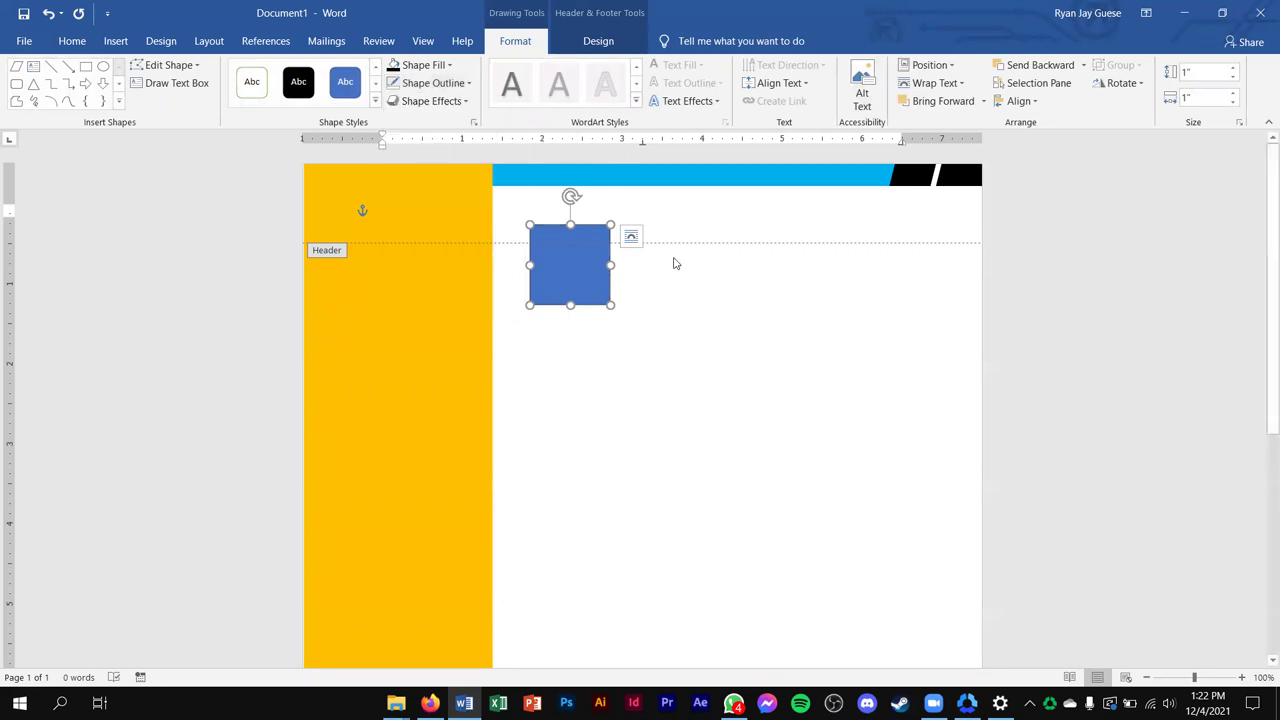
pyautogui.click(449, 65)
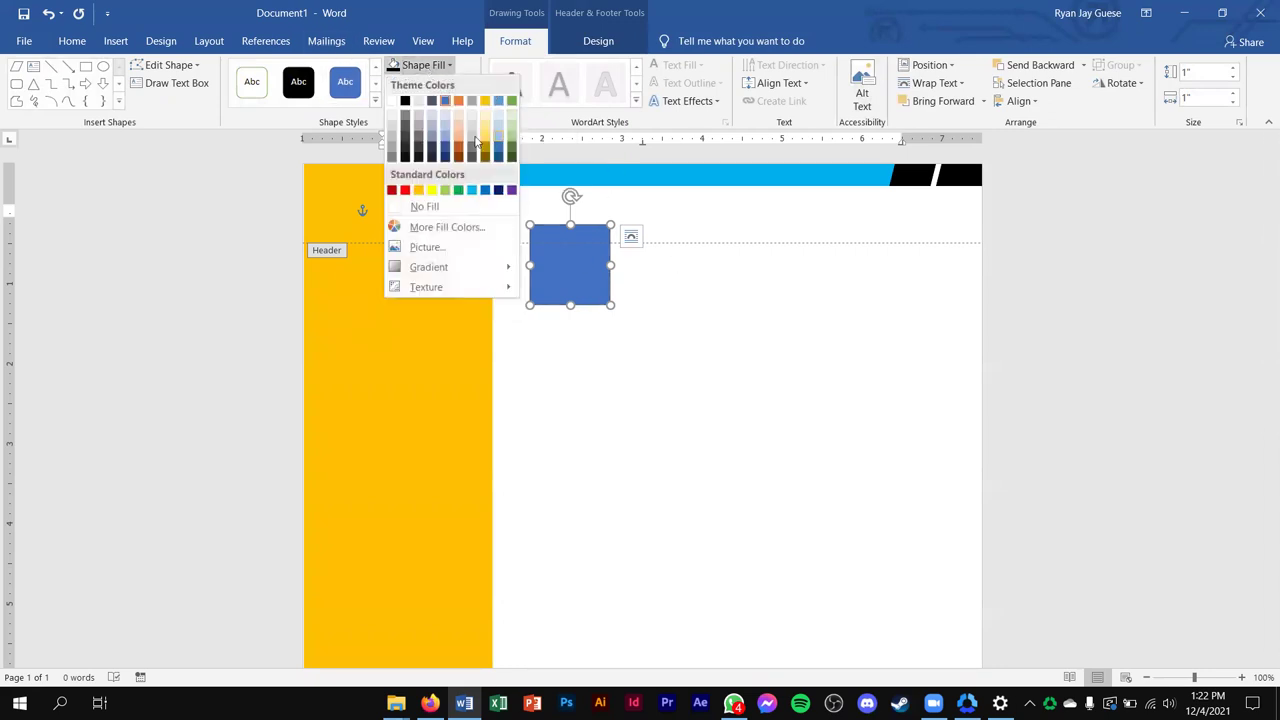
pyautogui.click(405, 101)
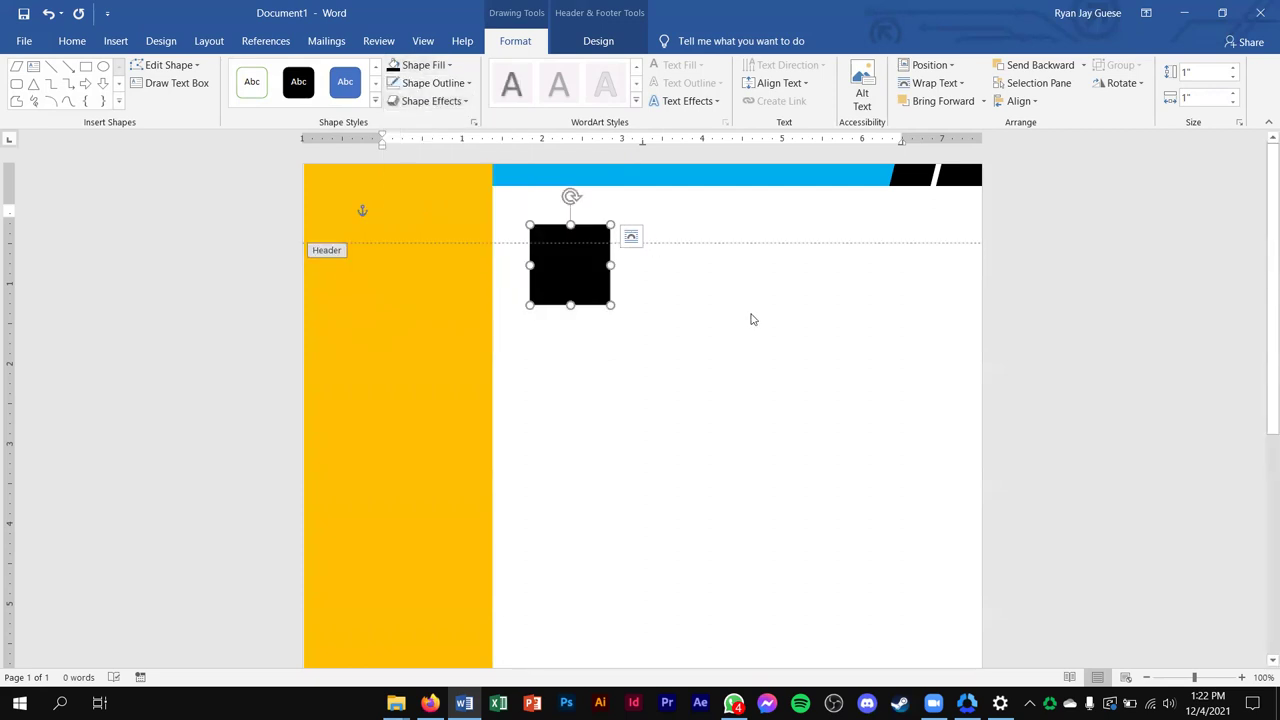
# Make the rectangle 0.2 cm tall, send it to the back, and tuck it under the blue bar
pyautogui.click(1208, 71)
pyautogui.write('0.2')
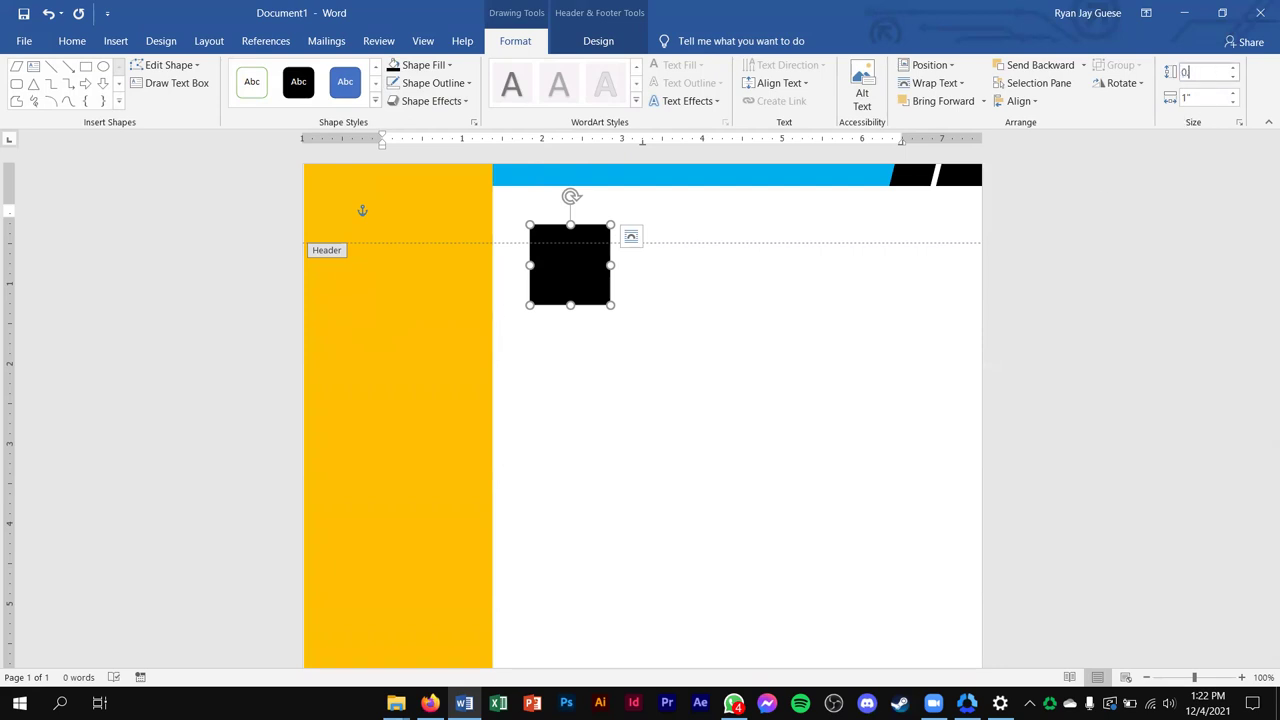
pyautogui.write('cm')
pyautogui.press('Return')
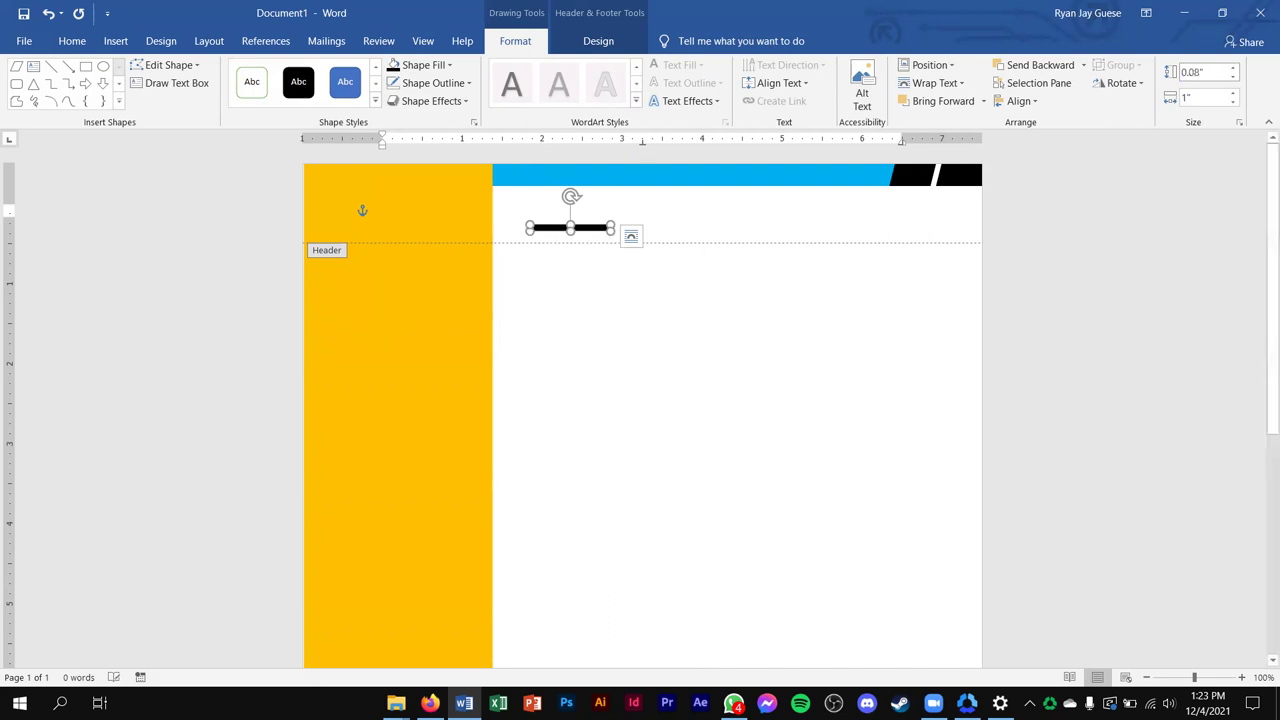
pyautogui.moveTo(556, 228)
pyautogui.mouseDown()
pyautogui.moveTo(514, 204)
pyautogui.moveTo(983, 203)
pyautogui.mouseUp()
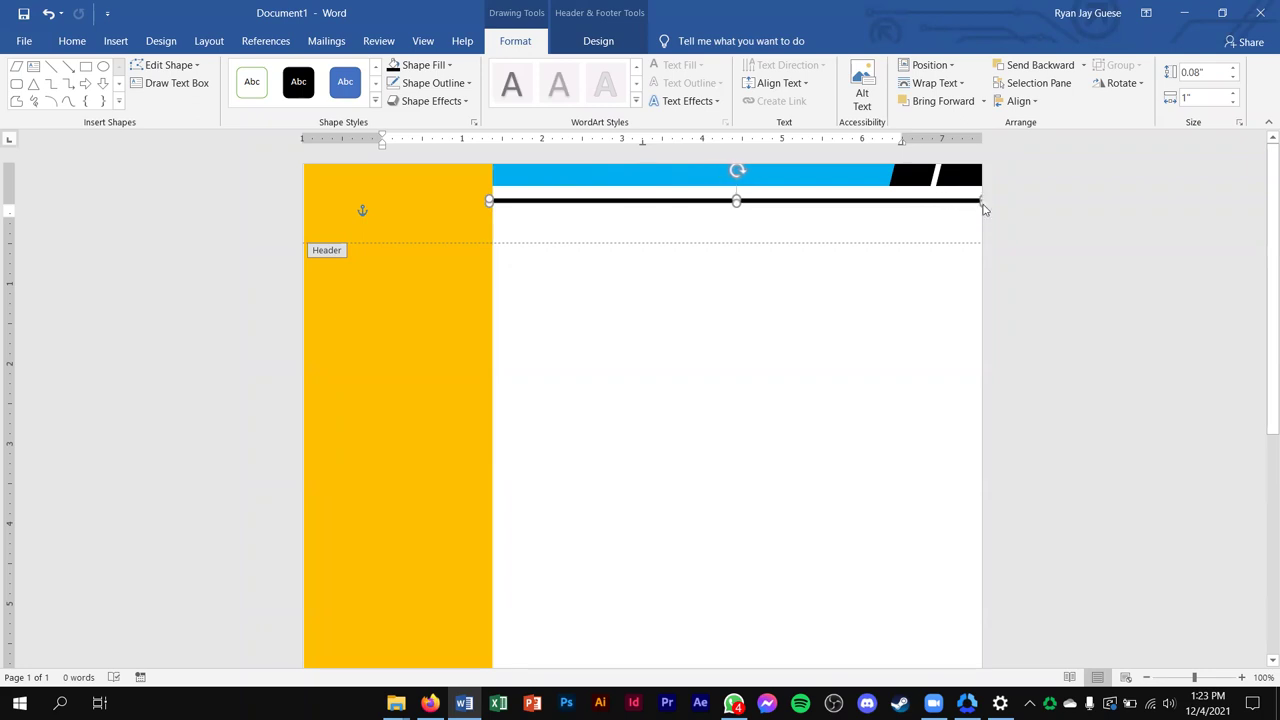
pyautogui.click(1082, 65)
pyautogui.click(1062, 105)
pyautogui.hotkey('ctrl', 'Up')
pyautogui.hotkey('ctrl', 'Up')
pyautogui.hotkey('ctrl', 'Up')
pyautogui.hotkey('ctrl', 'Up')
pyautogui.hotkey('ctrl', 'Up')
pyautogui.hotkey('ctrl', 'Up')
pyautogui.hotkey('ctrl', 'Up')
pyautogui.hotkey('ctrl', 'Up')
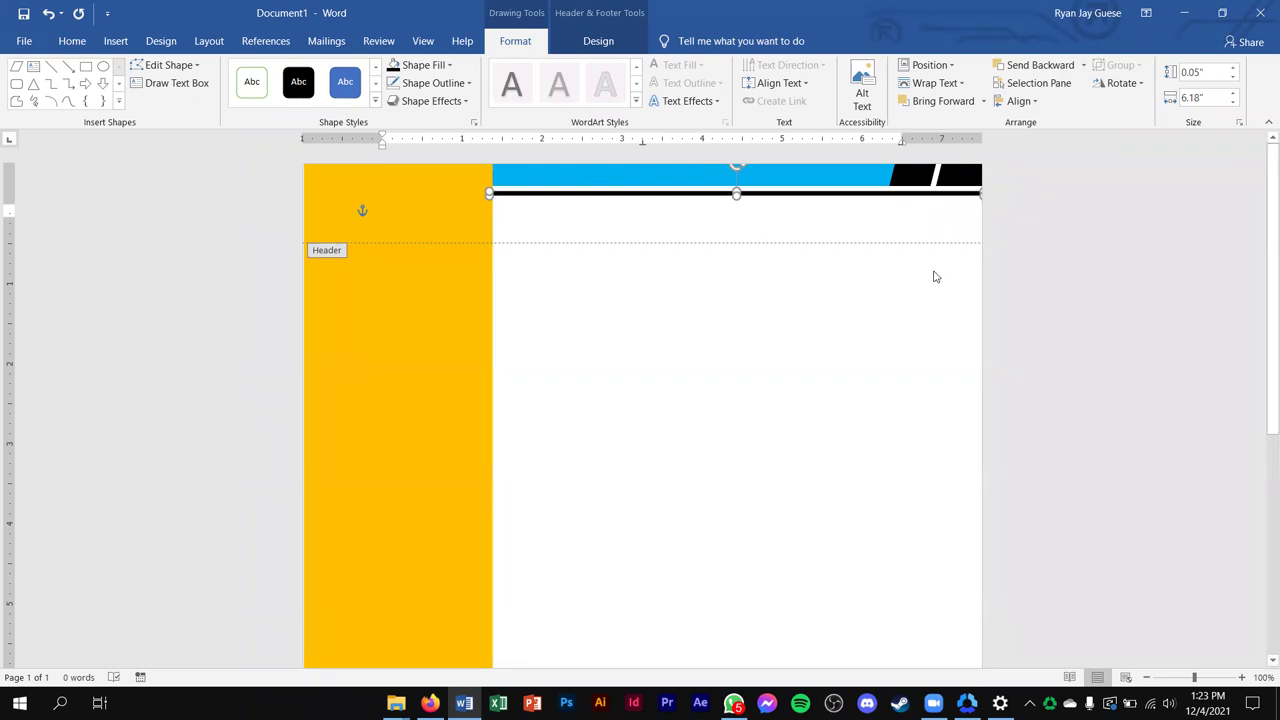
pyautogui.click(575, 174)
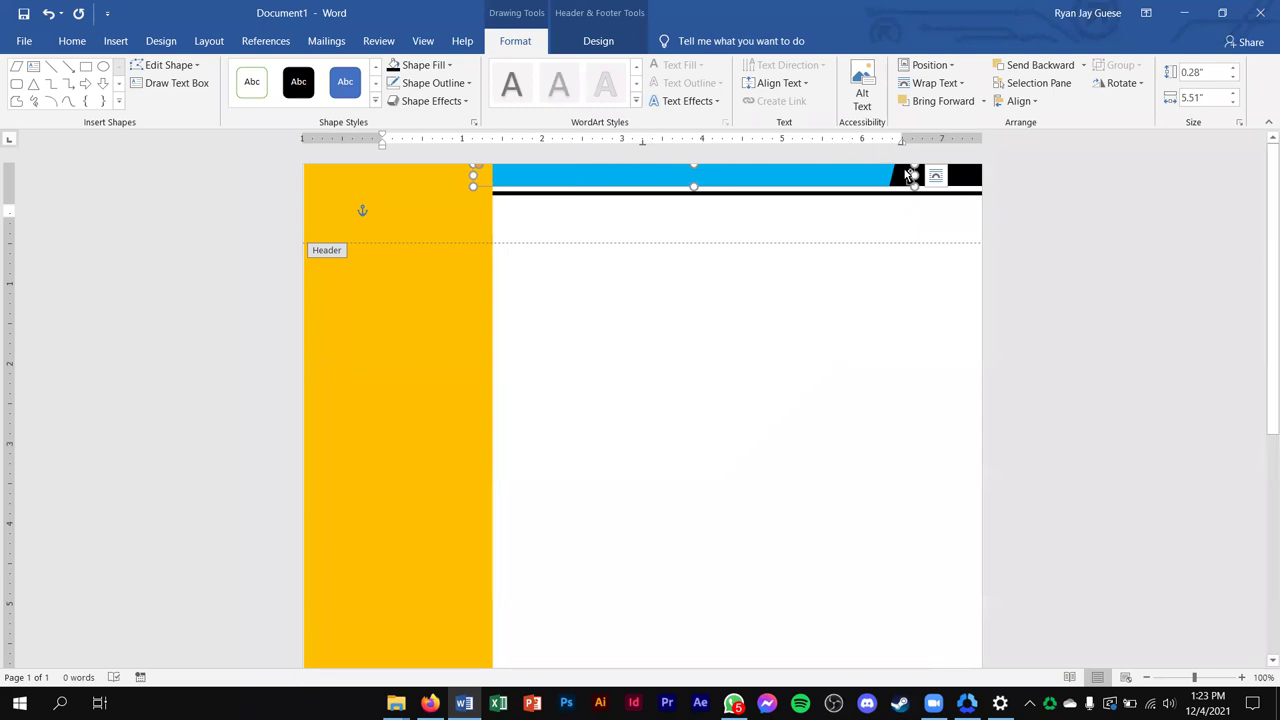
# Group the blue bar, both black blocks and the line, then send the group to the back
pyautogui.keyDown('shift'); pyautogui.click(906, 175); pyautogui.keyUp('shift')
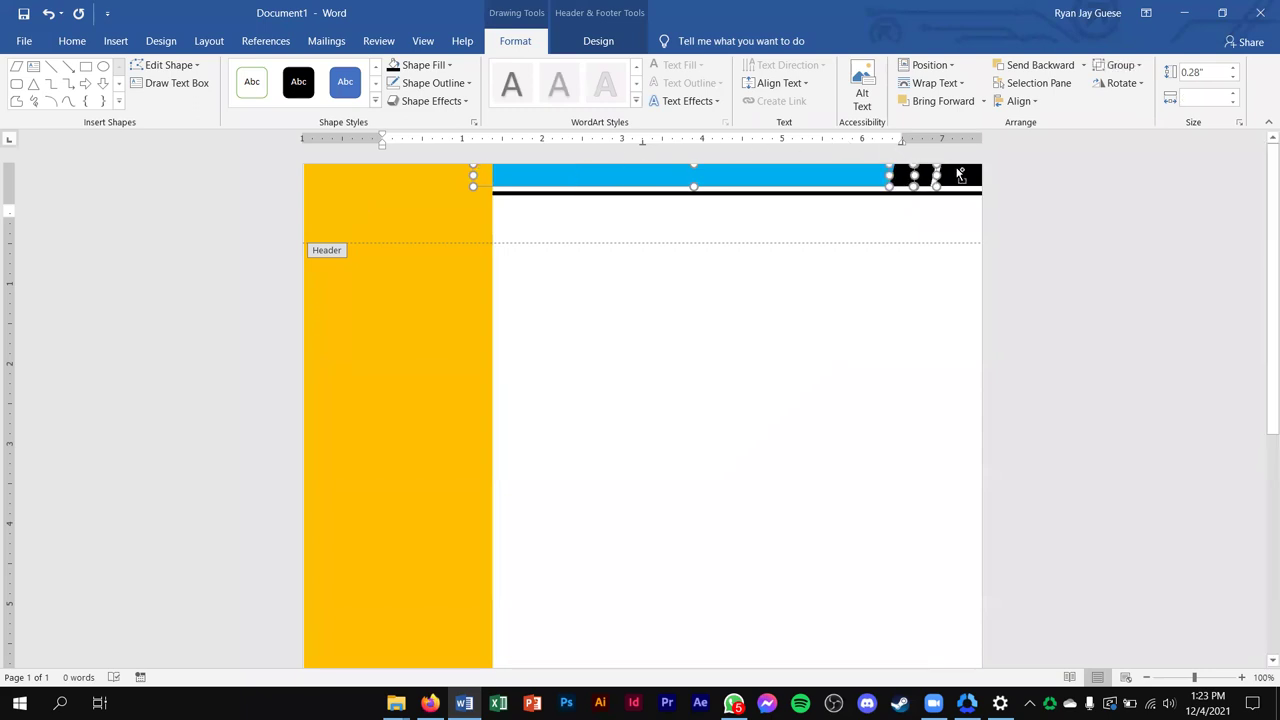
pyautogui.keyDown('shift'); pyautogui.click(963, 177); pyautogui.keyUp('shift')
pyautogui.keyDown('shift'); pyautogui.click(790, 195); pyautogui.keyUp('shift')
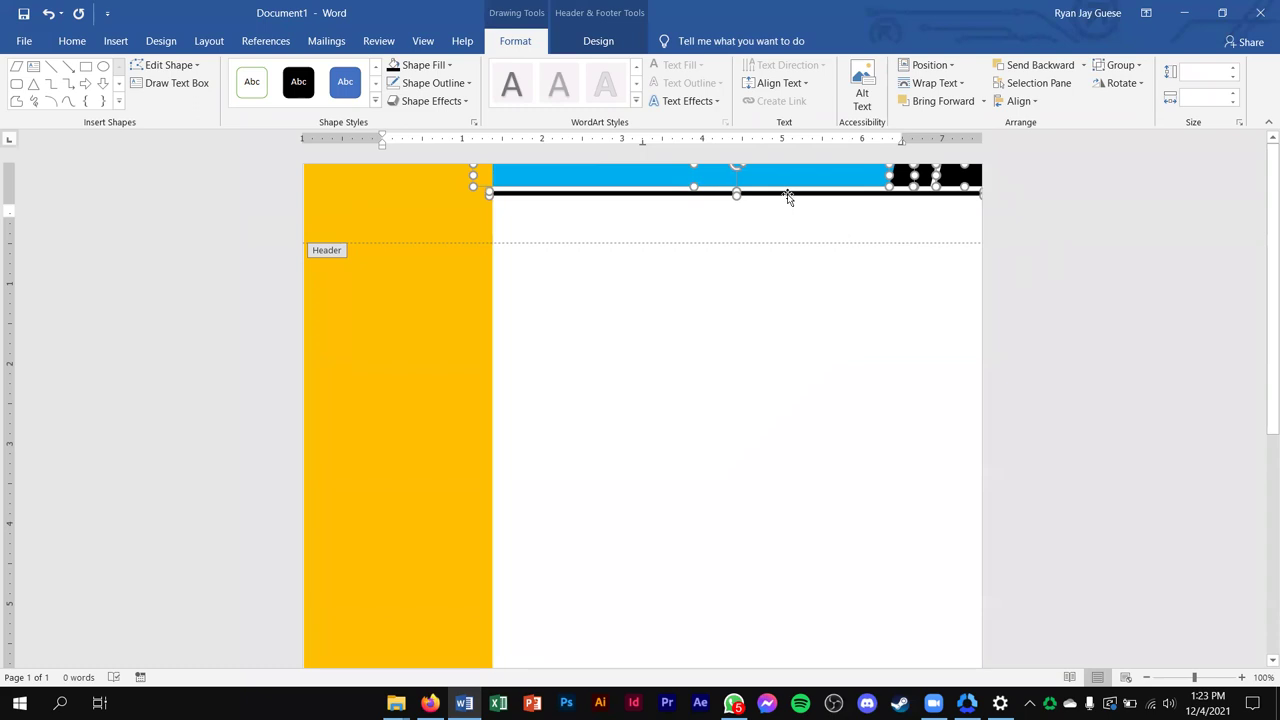
pyautogui.click(1112, 65)
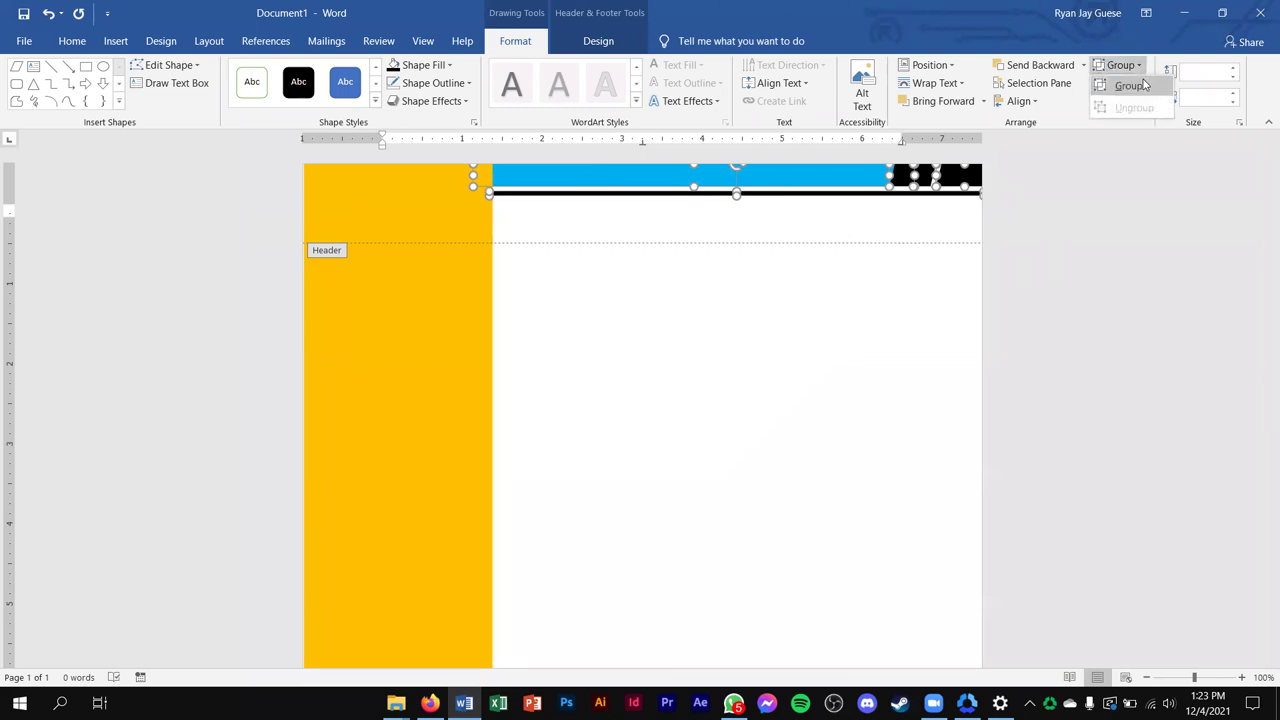
pyautogui.click(1131, 86)
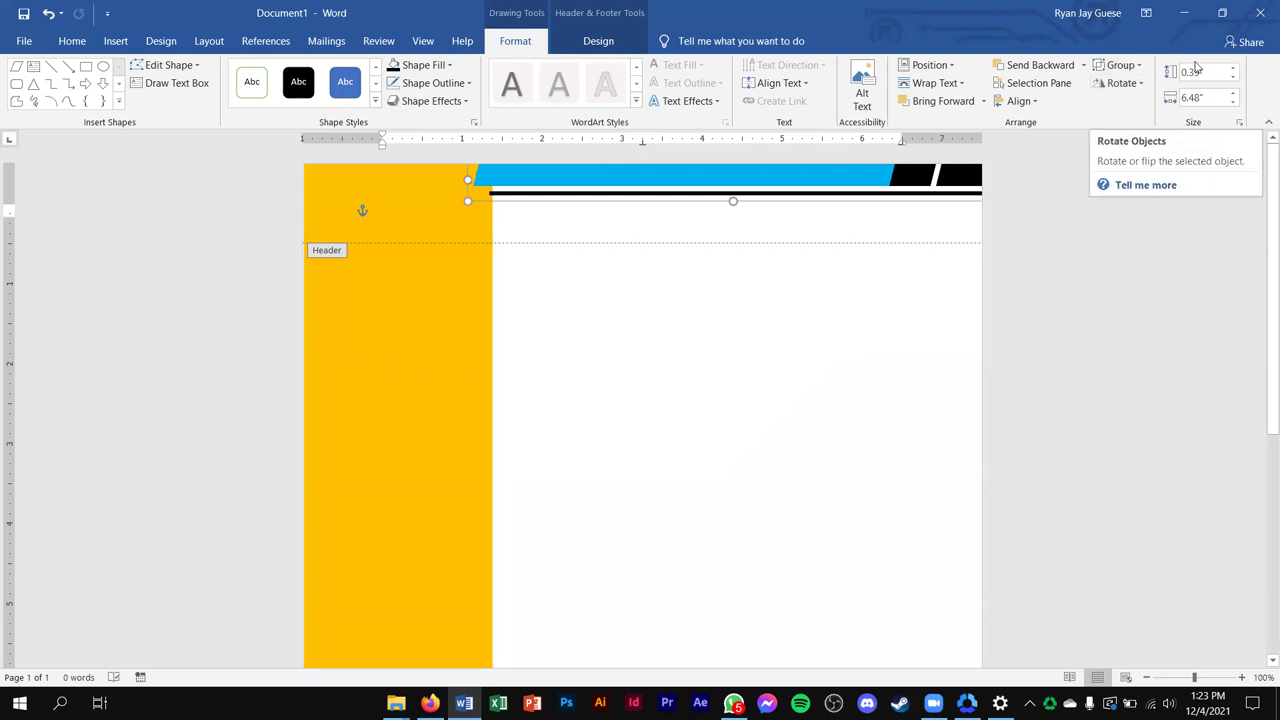
pyautogui.click(1086, 68)
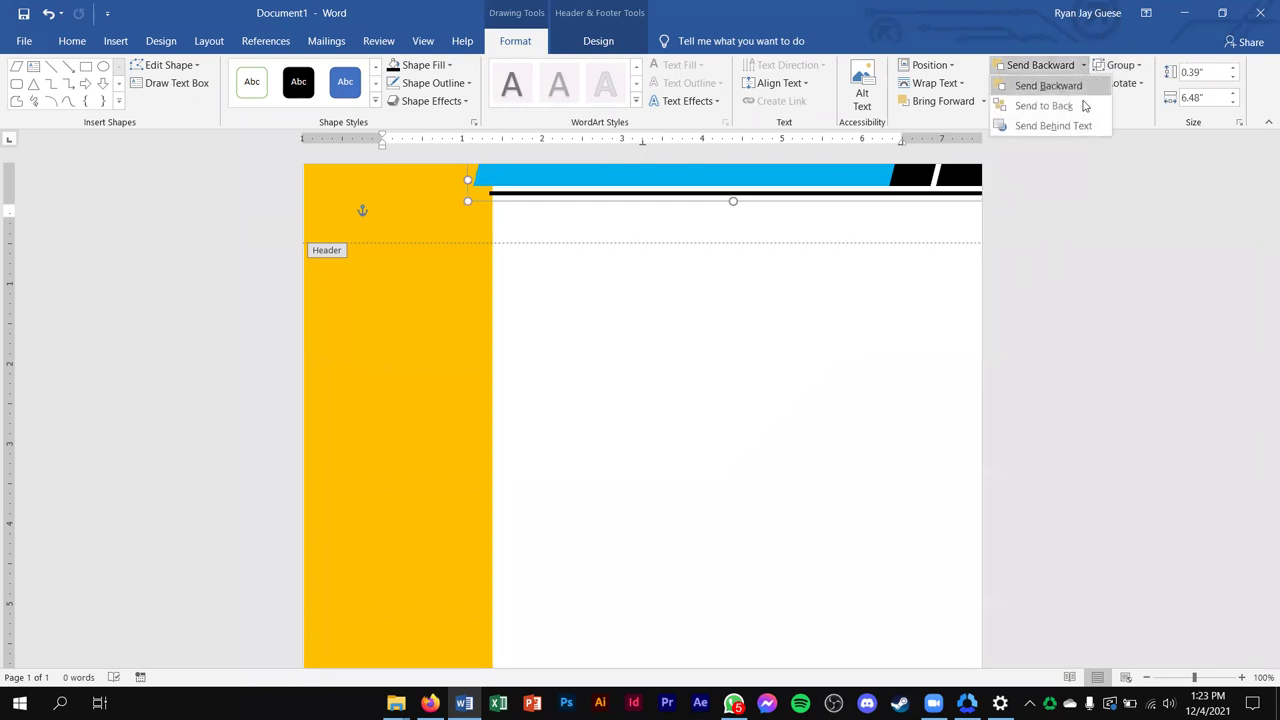
pyautogui.click(1078, 108)
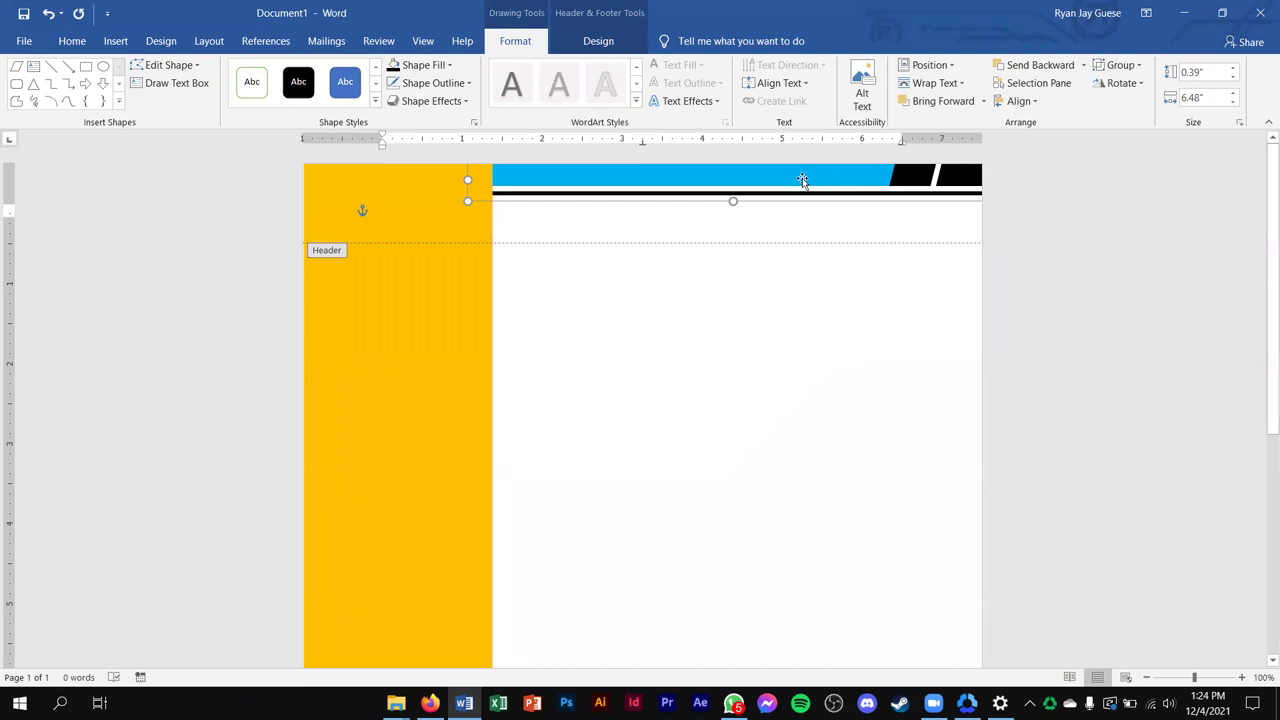
# Paste a copy of the header bar group at the page bottom and flip it vertically and horizontally
pyautogui.hotkey('ctrl', 'z')
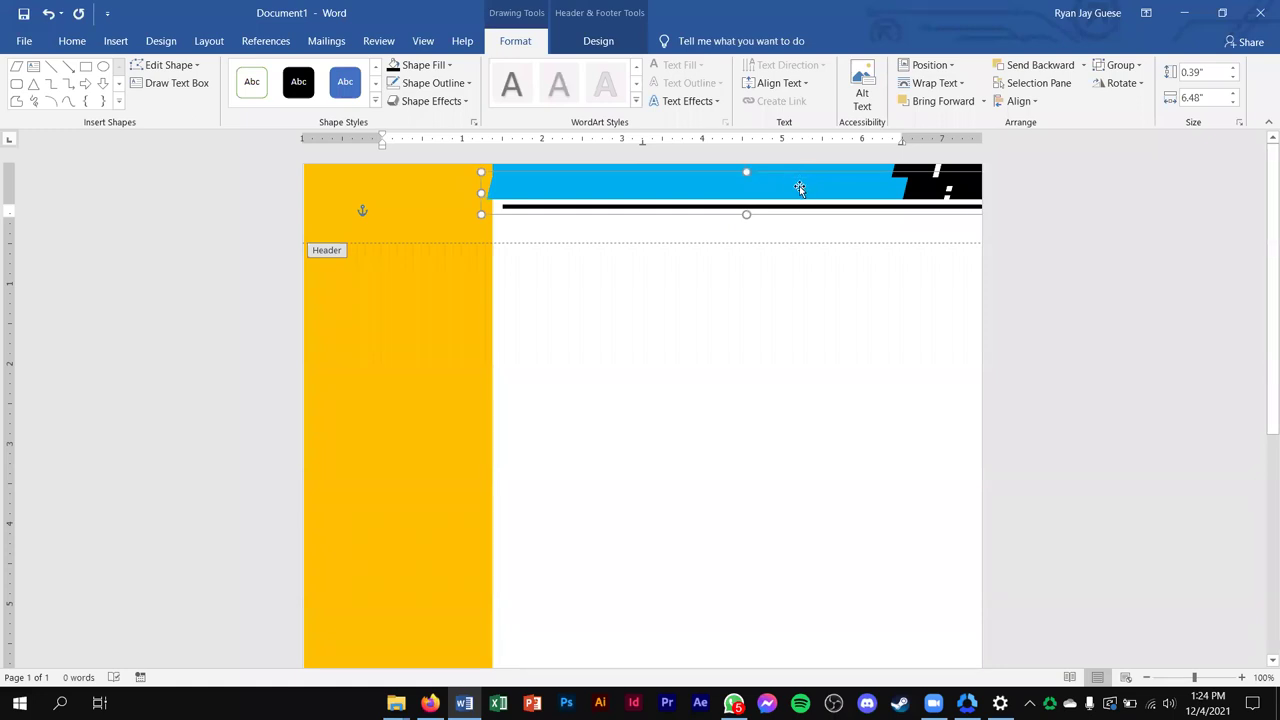
pyautogui.moveTo(802, 178); pyautogui.dragTo(771, 323)
pyautogui.moveTo(789, 236)
pyautogui.mouseDown()
pyautogui.moveTo(769, 434)
pyautogui.moveTo(783, 297)
pyautogui.moveTo(796, 520)
pyautogui.moveTo(796, 458)
pyautogui.moveTo(817, 551)
pyautogui.mouseUp()
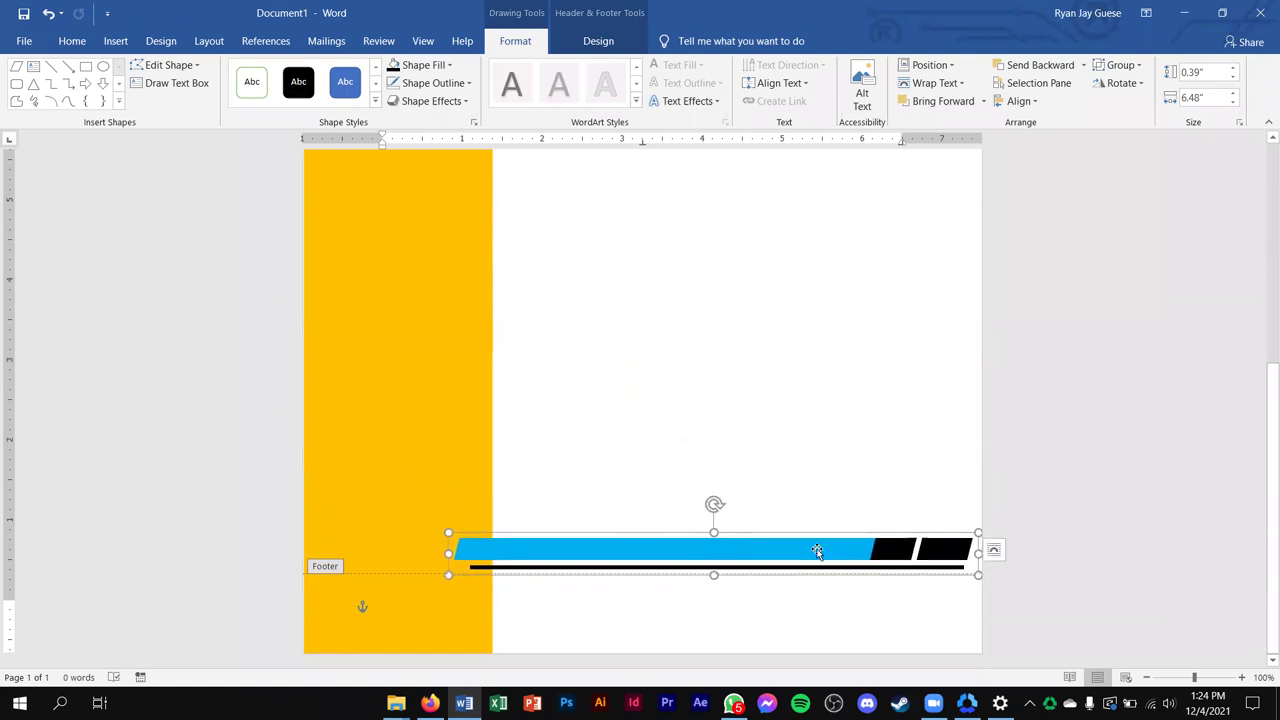
pyautogui.click(1140, 84)
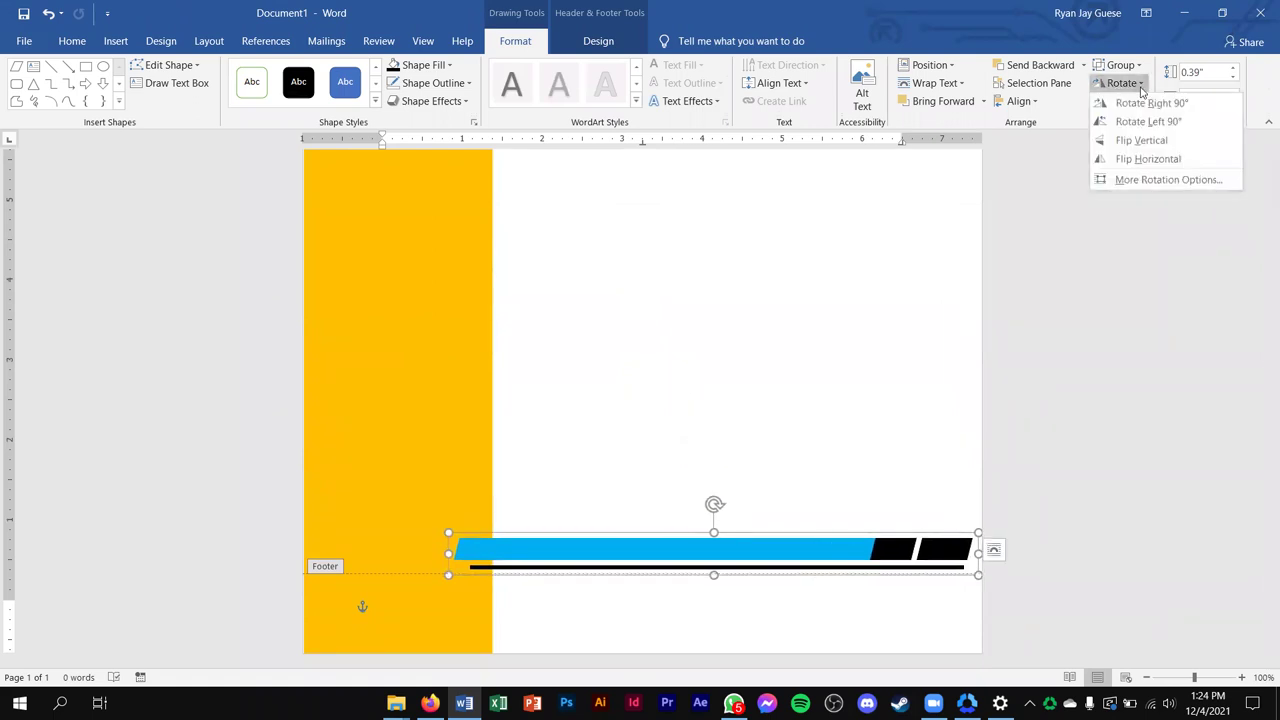
pyautogui.click(1147, 141)
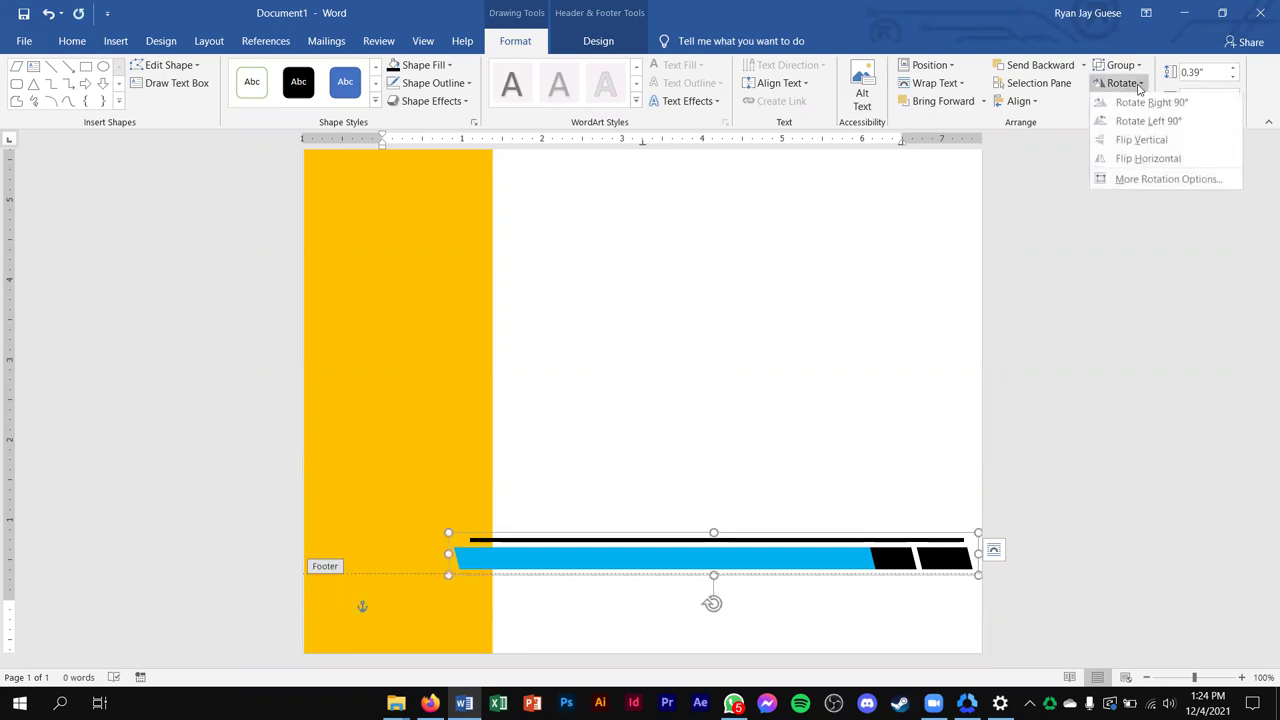
pyautogui.click(1219, 160)
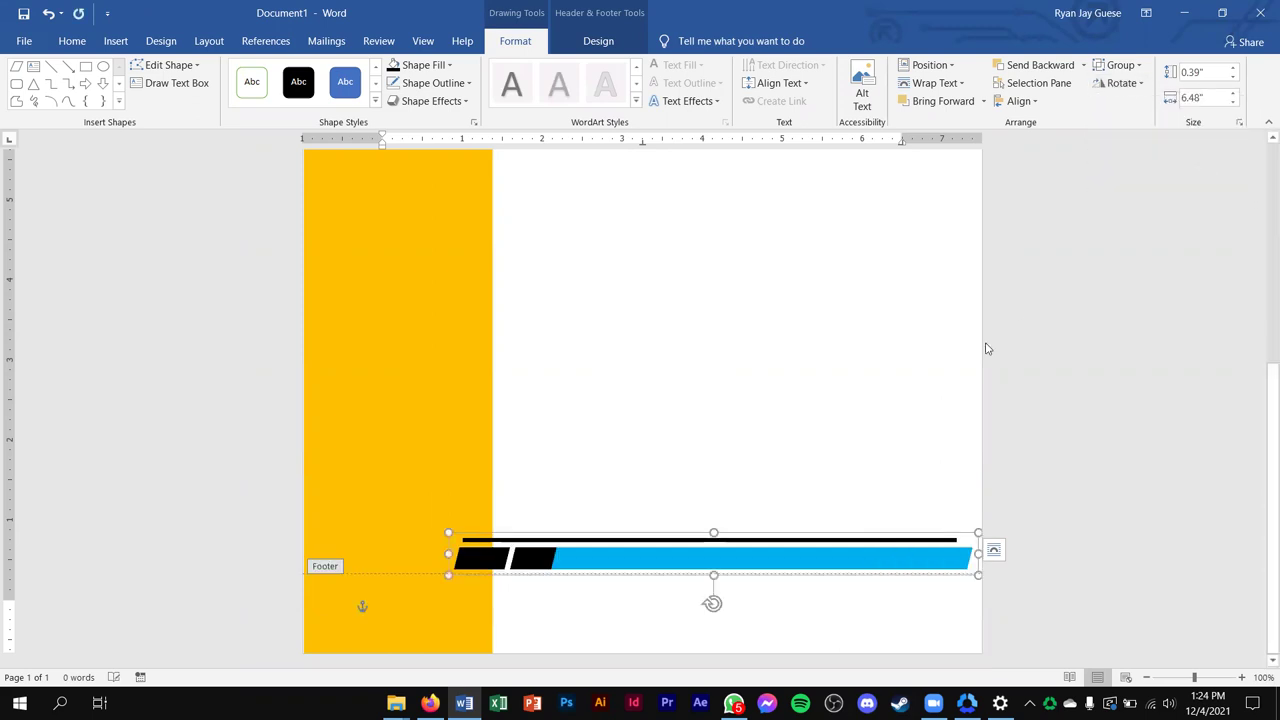
# Align the flipped bar with the page's bottom edge and send it behind the yellow sidebar
pyautogui.moveTo(859, 556); pyautogui.dragTo(890, 630)
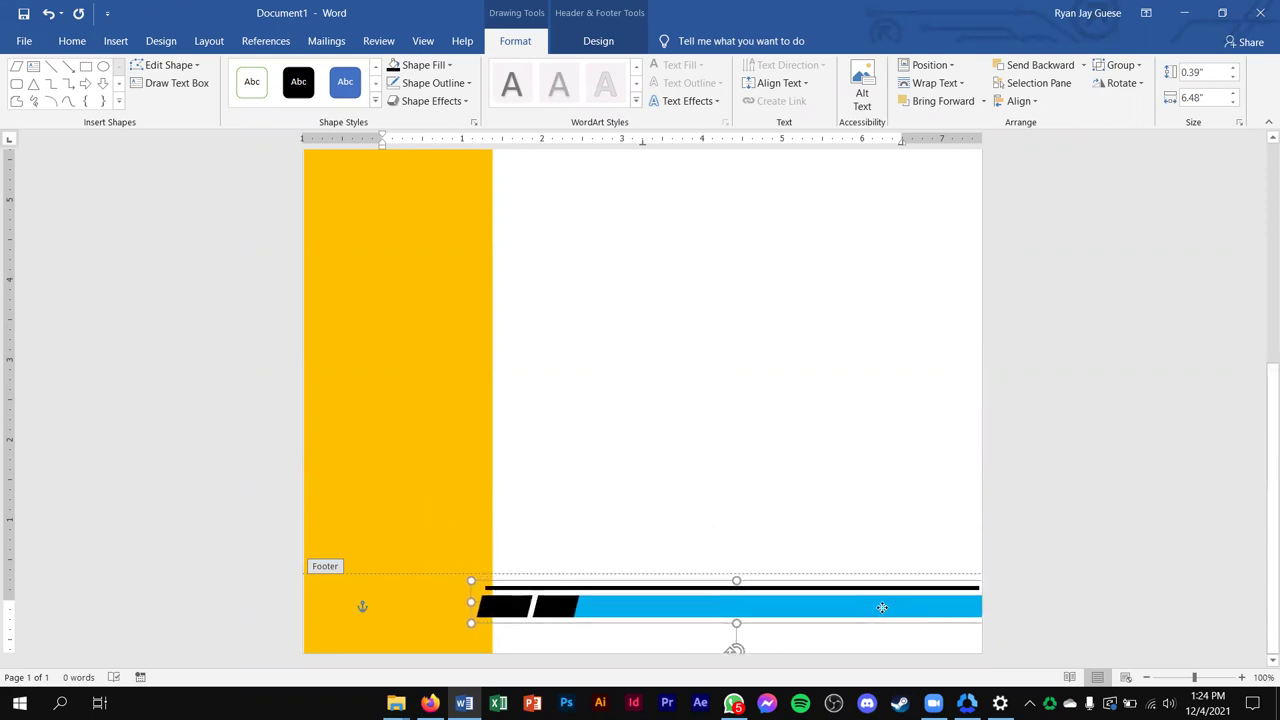
pyautogui.moveTo(890, 630); pyautogui.dragTo(887, 642)
pyautogui.press('Left')
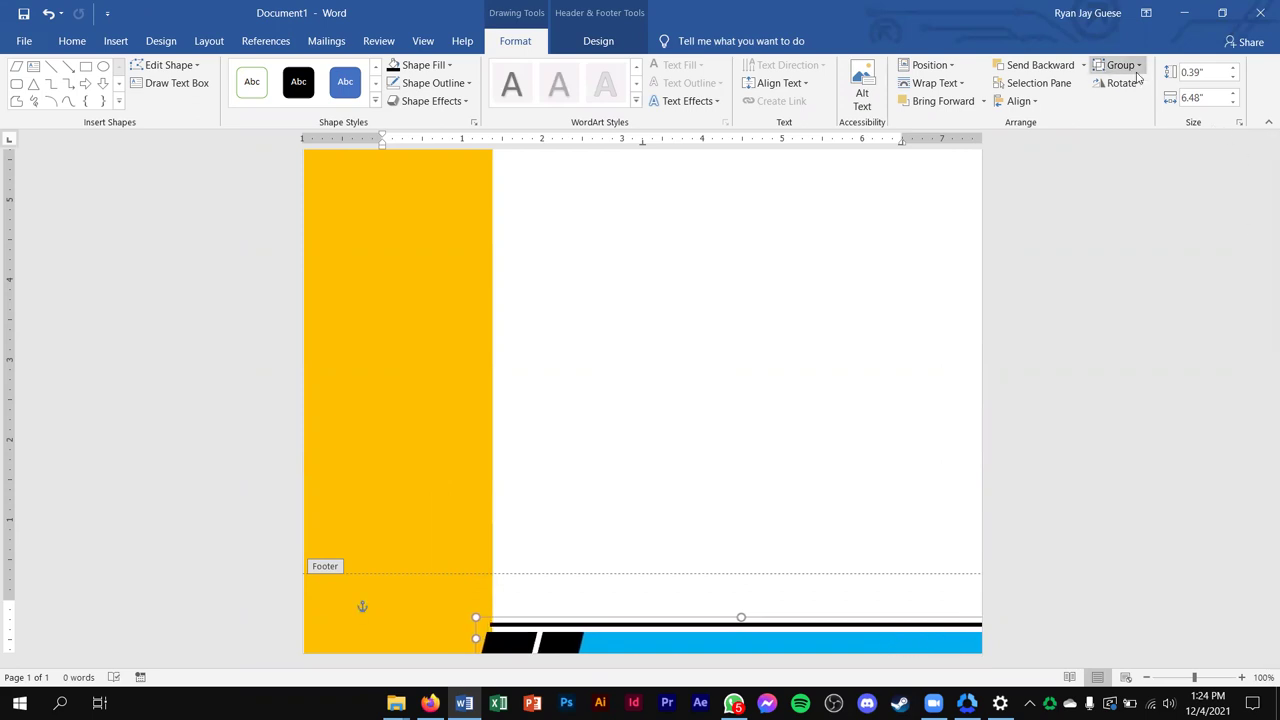
pyautogui.click(1084, 77)
pyautogui.click(1065, 105)
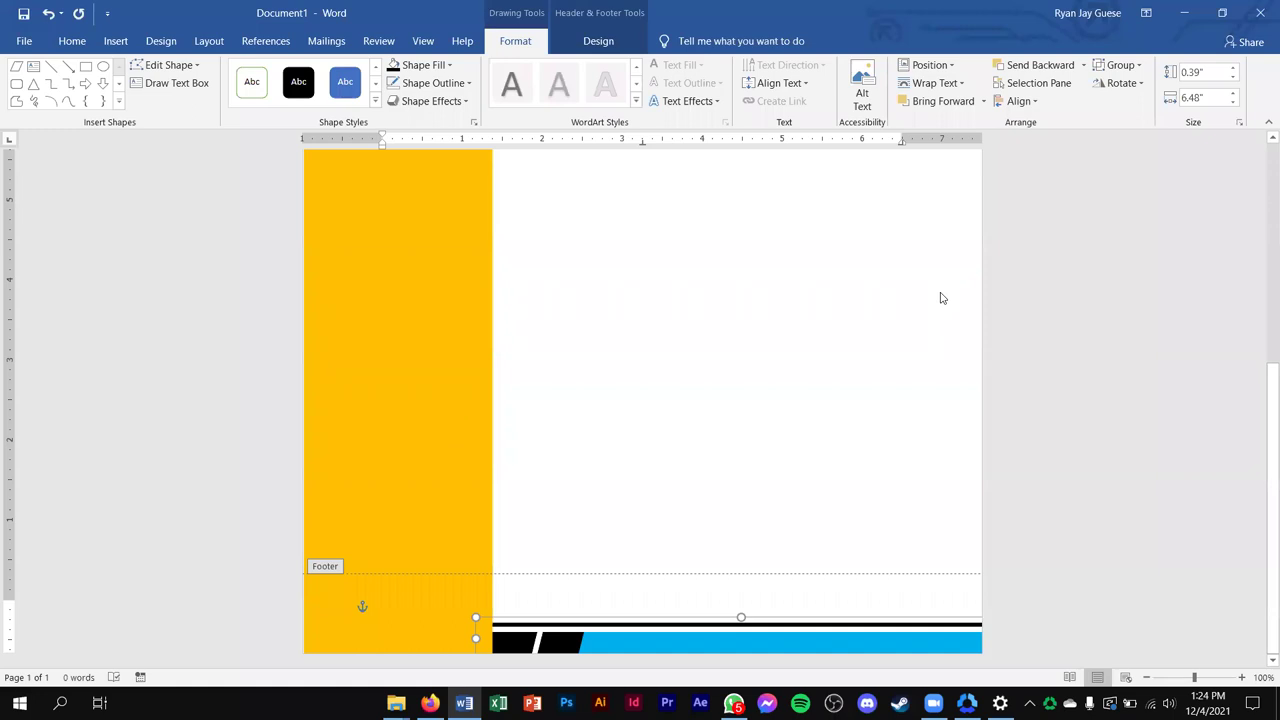
pyautogui.click(598, 40)
# Close header editing and draw an outline-free rectangle over the sidebar's top section
pyautogui.click(920, 100)
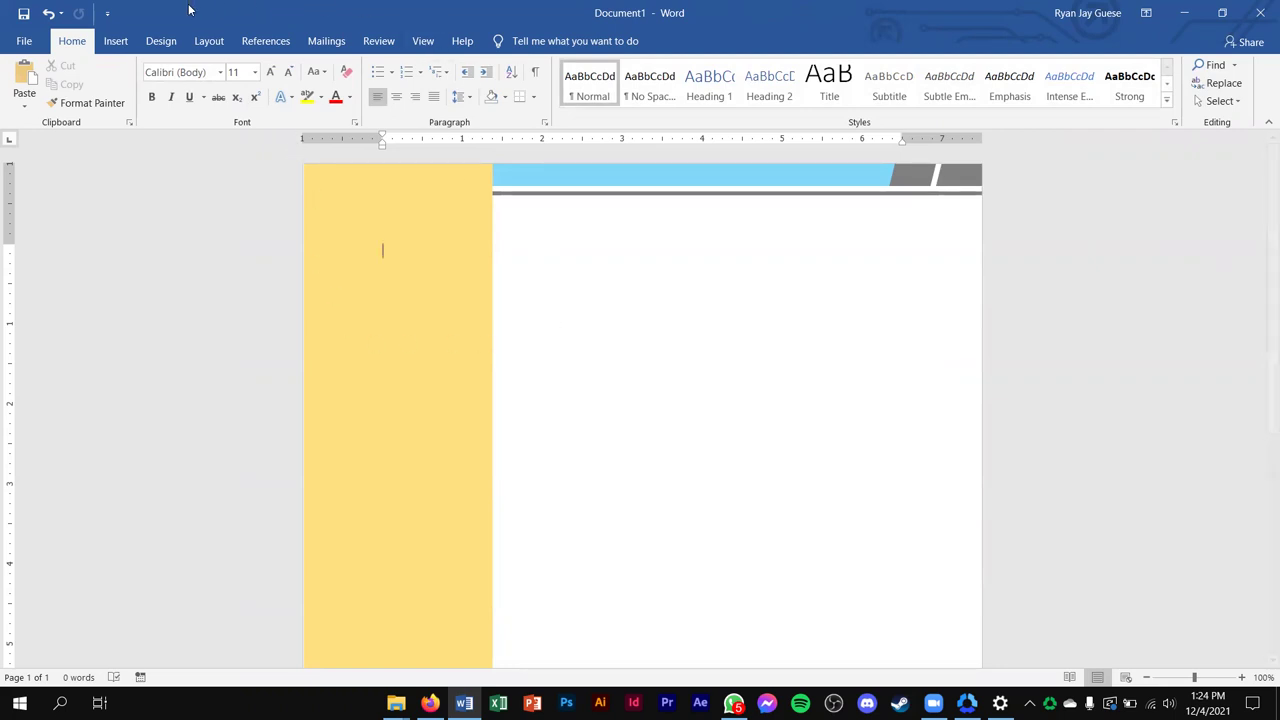
pyautogui.click(116, 41)
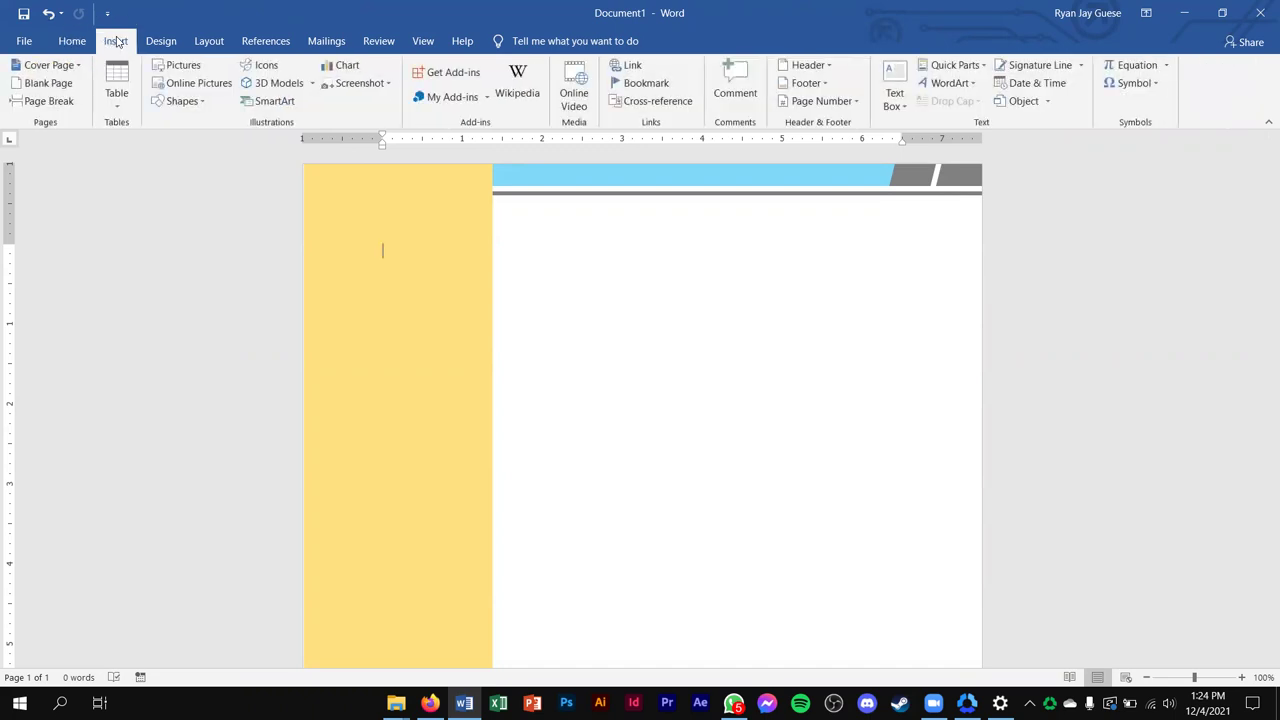
pyautogui.click(183, 101)
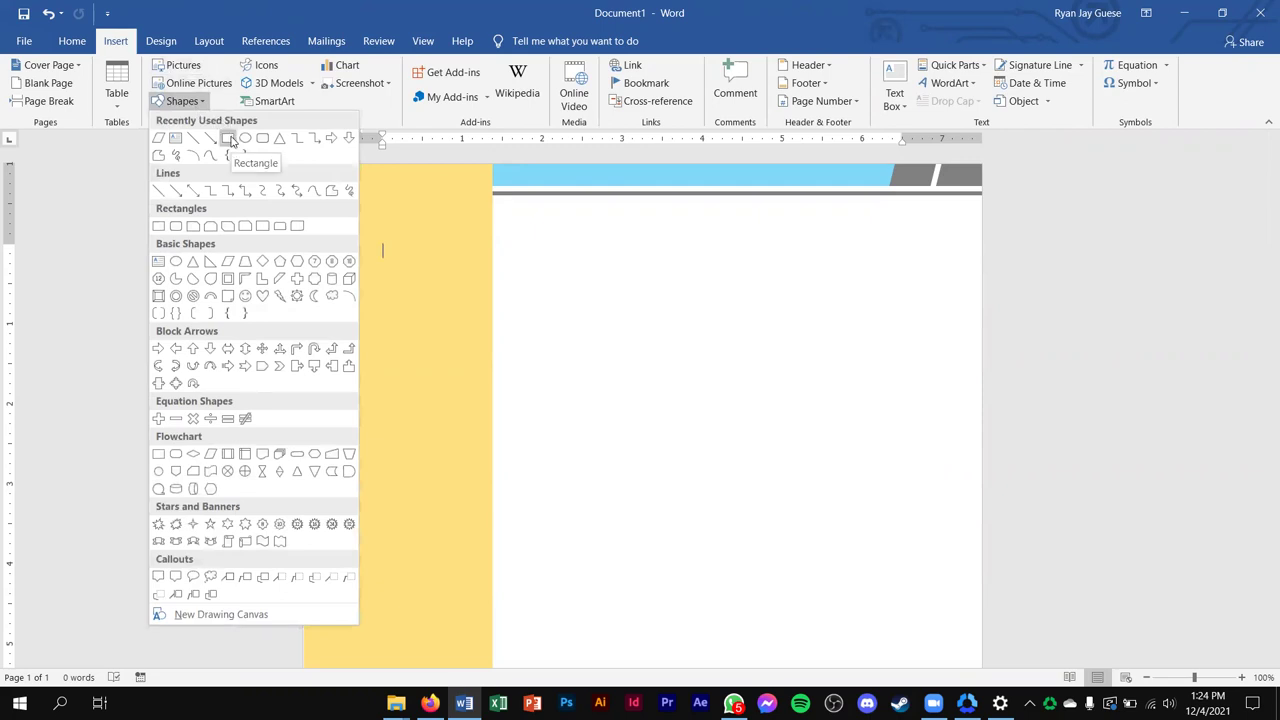
pyautogui.click(229, 139)
pyautogui.moveTo(306, 169); pyautogui.dragTo(492, 364)
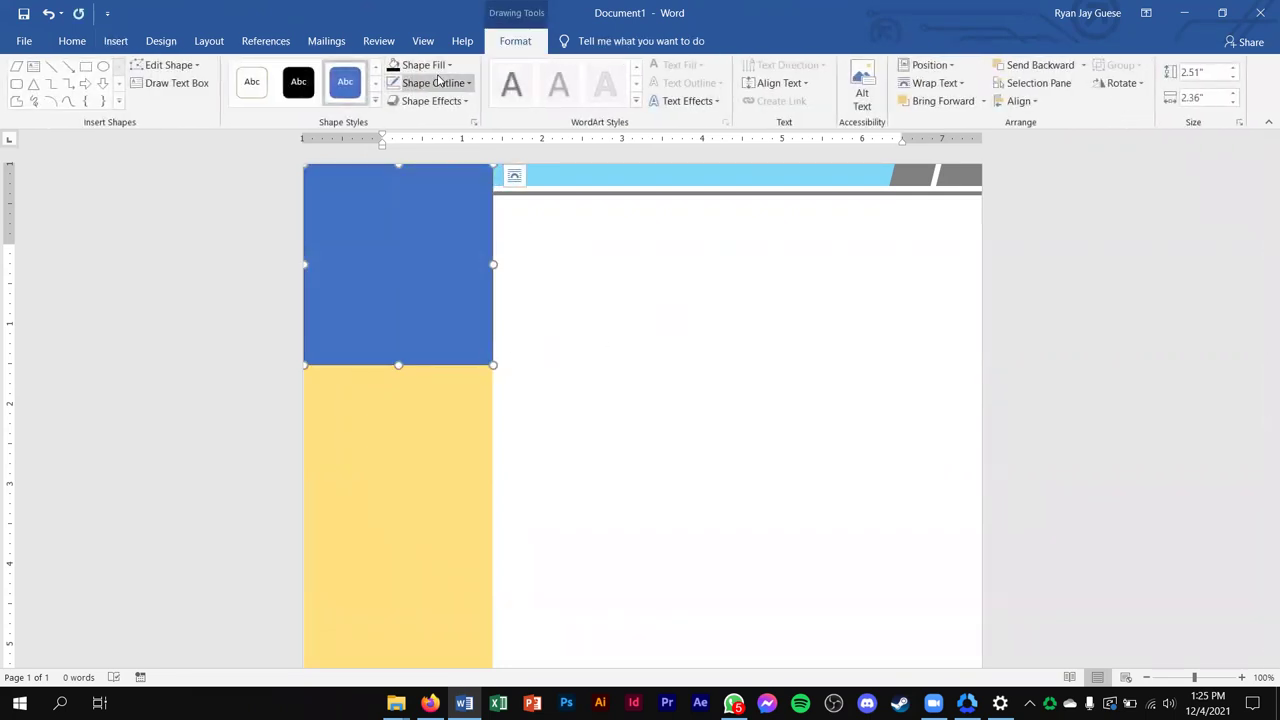
pyautogui.click(437, 82)
pyautogui.click(434, 224)
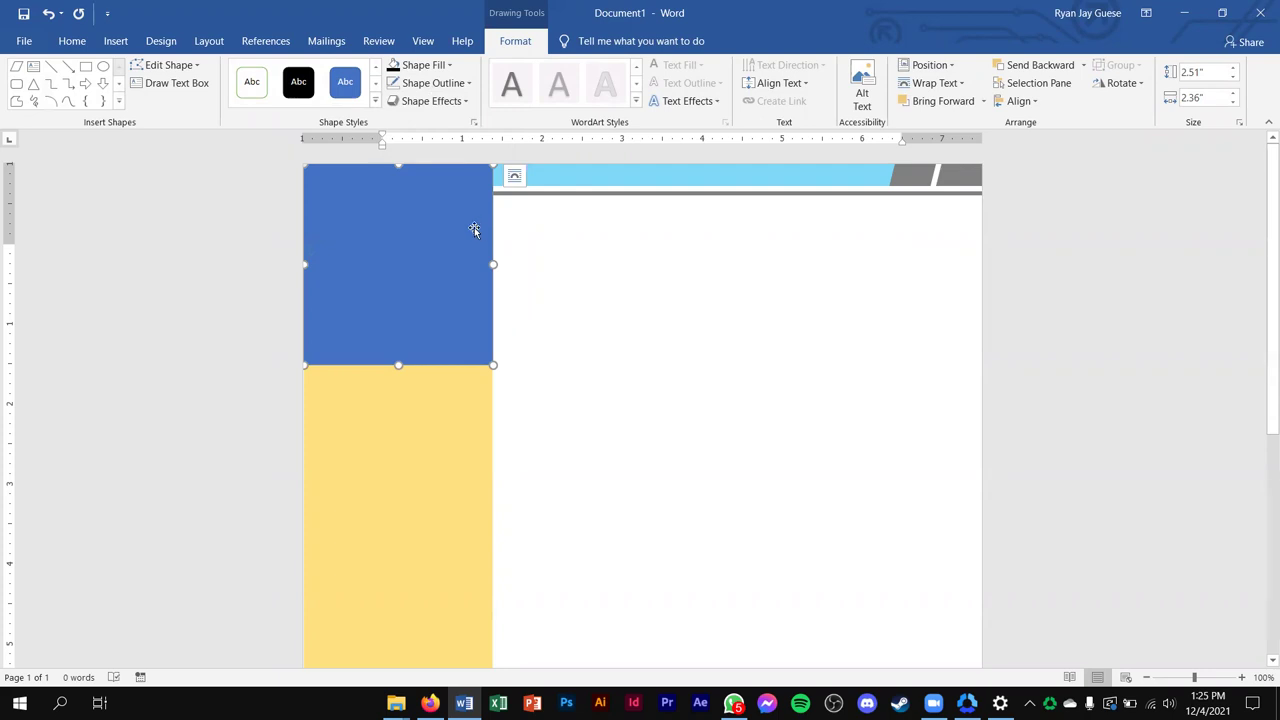
# Fill the top sidebar rectangle with the headshot photo from the Saved Pictures folder
pyautogui.click(445, 65)
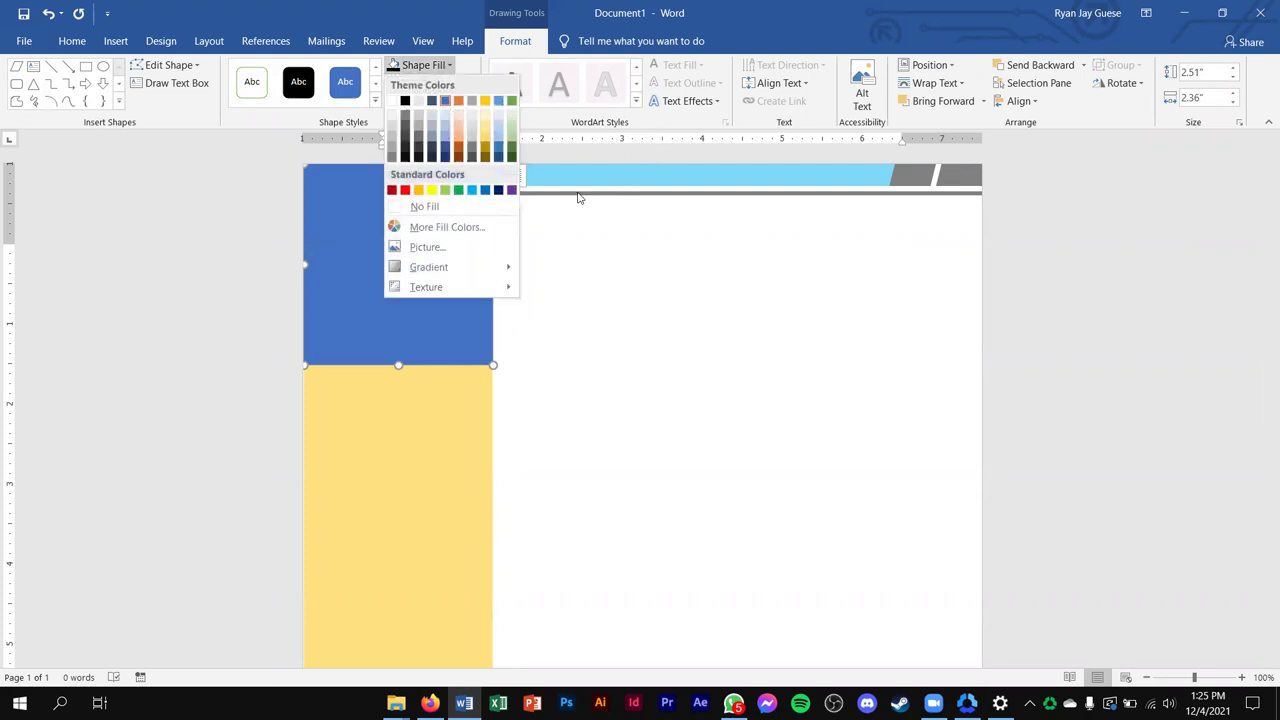
pyautogui.click(448, 247)
pyautogui.click(498, 328)
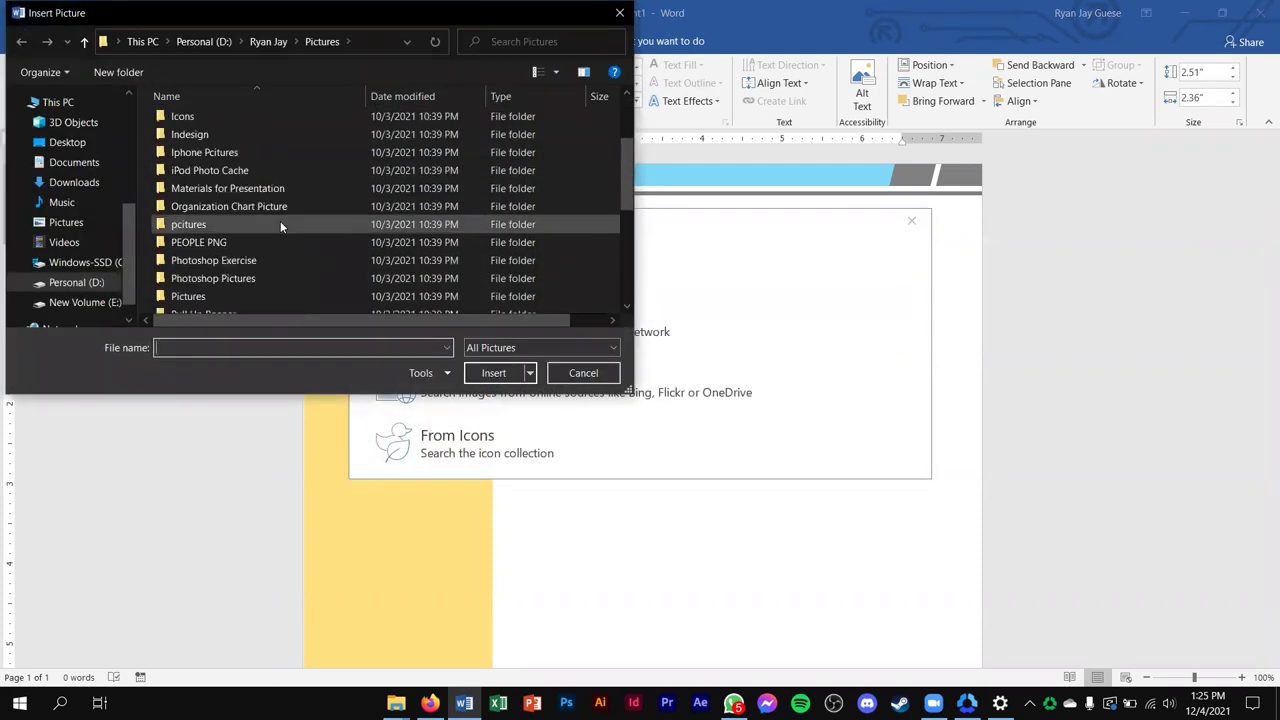
pyautogui.doubleClick(265, 224)
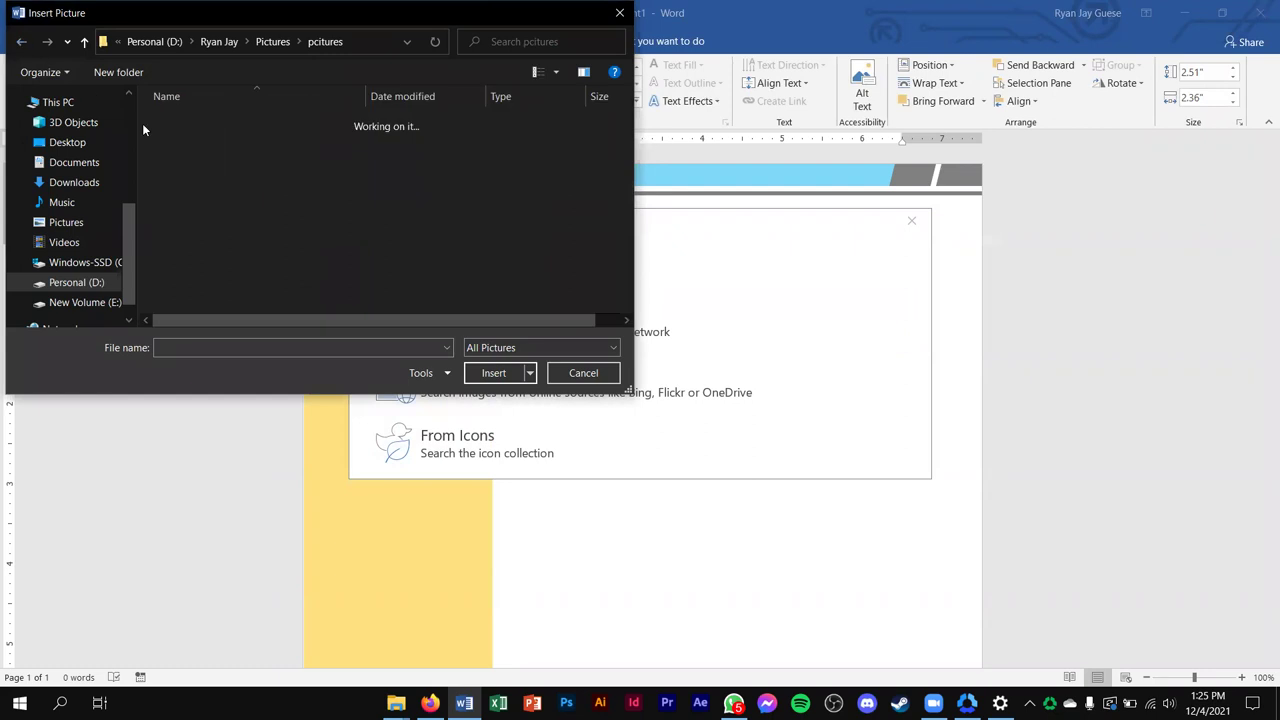
pyautogui.scroll(-2, 245, 210)
pyautogui.doubleClick(225, 259)
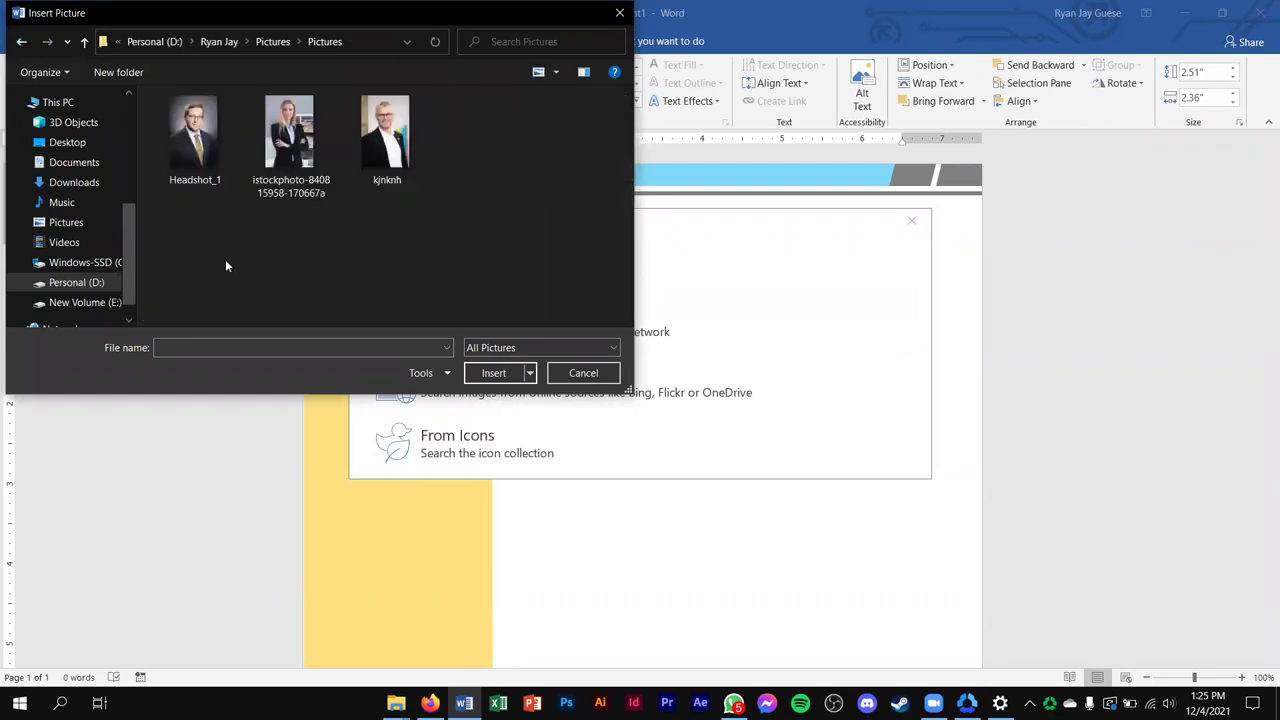
pyautogui.click(21, 41)
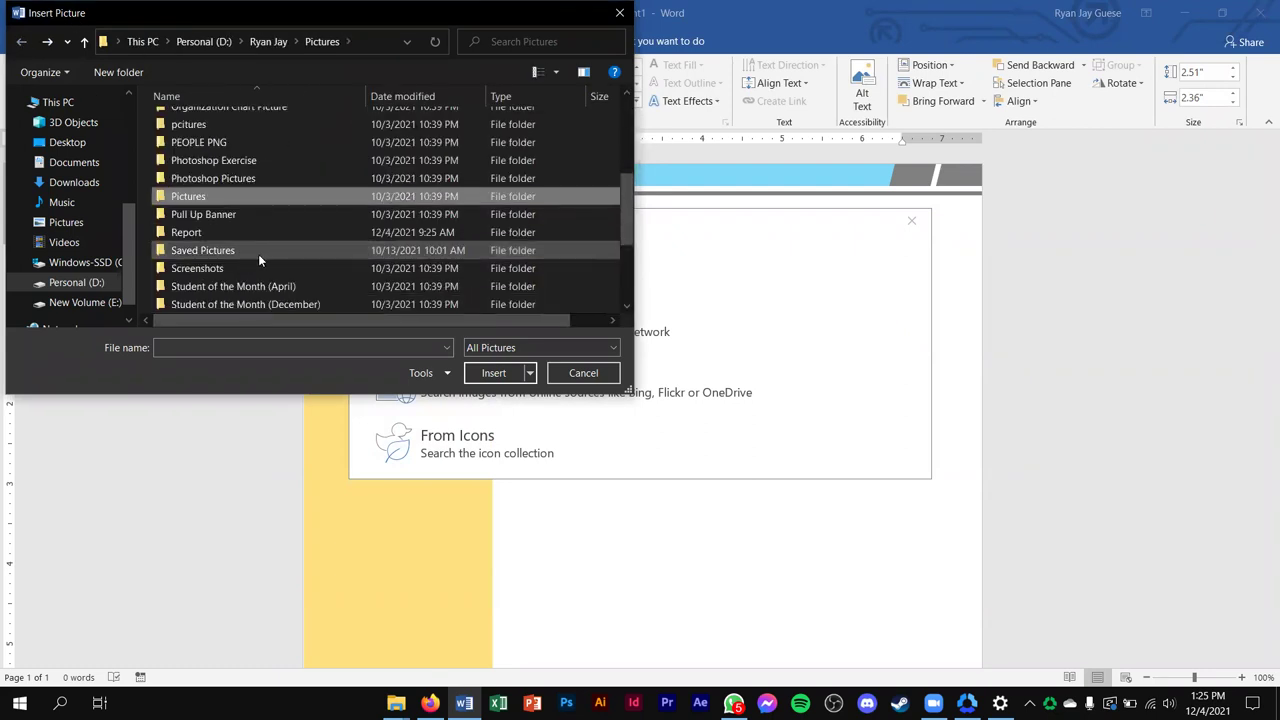
pyautogui.doubleClick(258, 252)
pyautogui.click(302, 275)
pyautogui.click(487, 375)
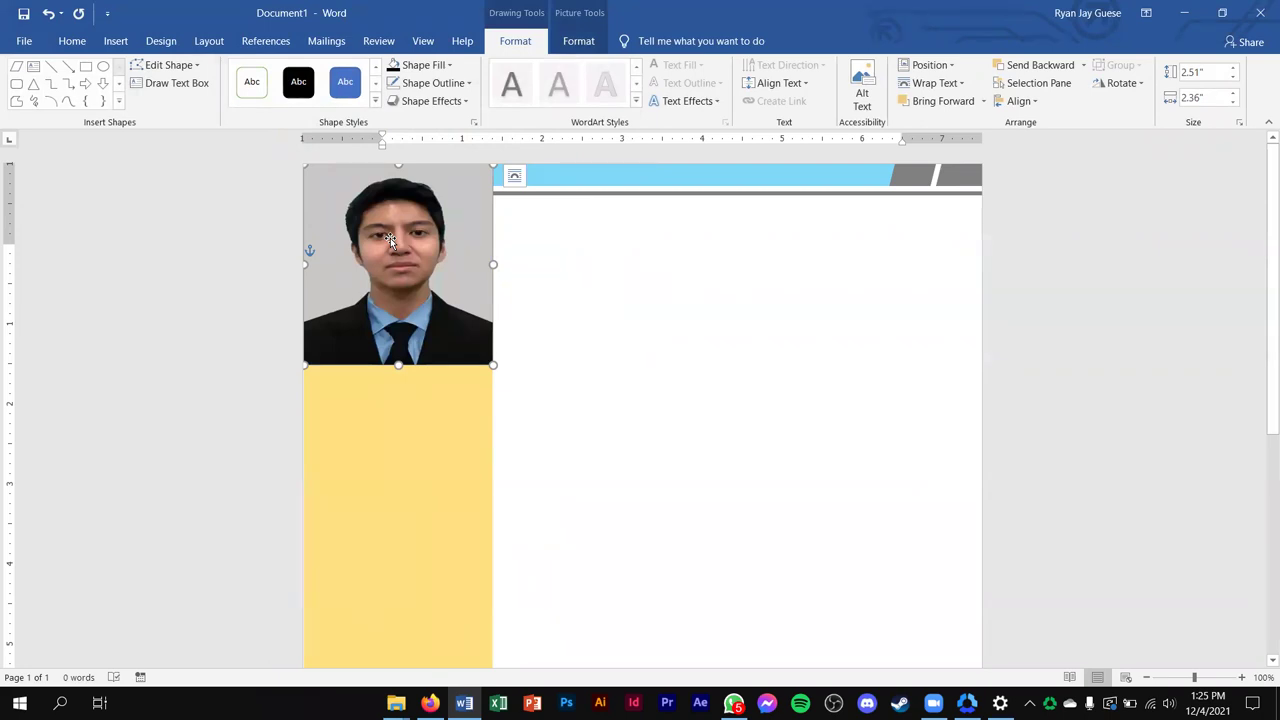
# Draw a rectangle directly beneath the headshot on the sidebar
pyautogui.click(118, 40)
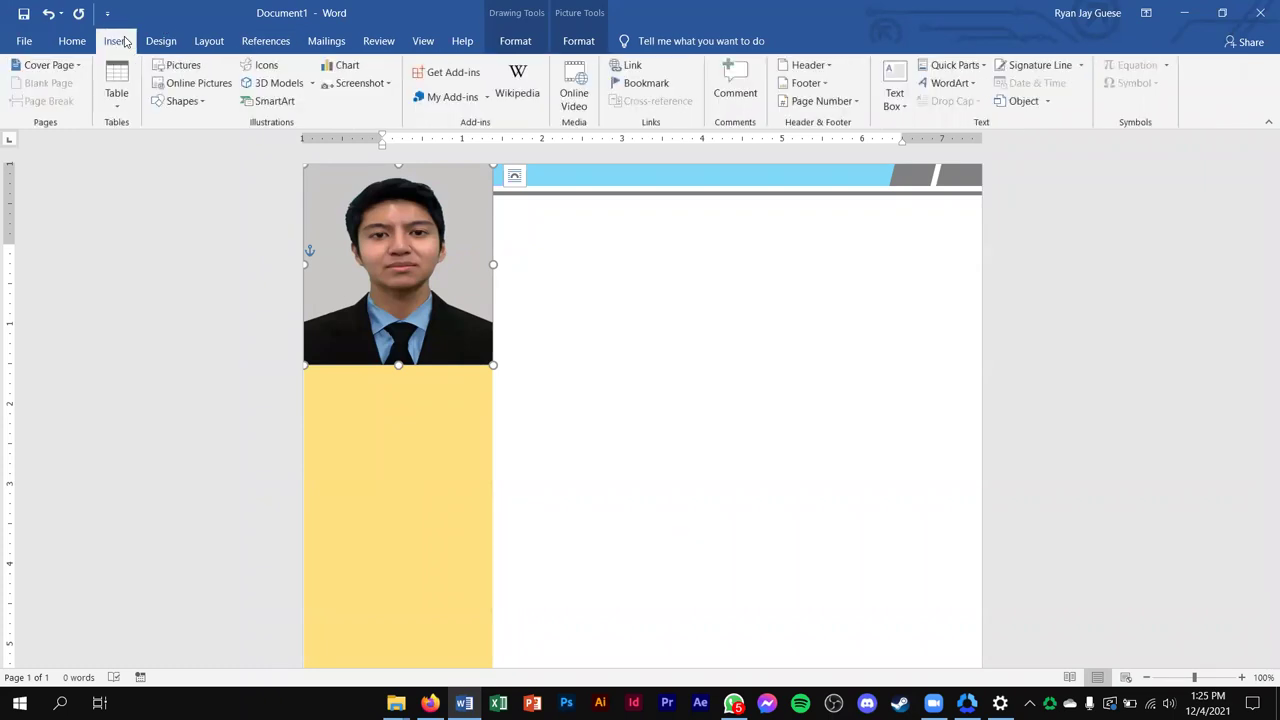
pyautogui.click(180, 101)
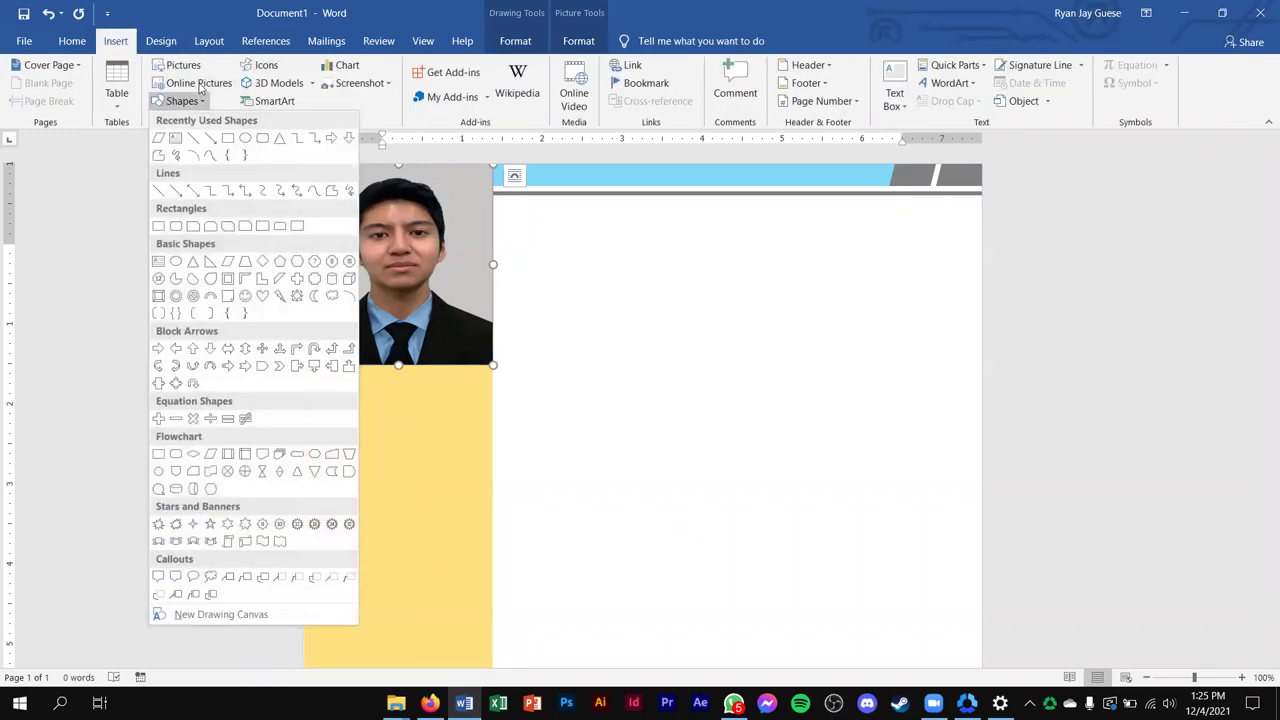
pyautogui.click(158, 227)
pyautogui.moveTo(303, 365)
pyautogui.mouseDown()
pyautogui.moveTo(436, 434)
pyautogui.moveTo(493, 441)
pyautogui.mouseUp()
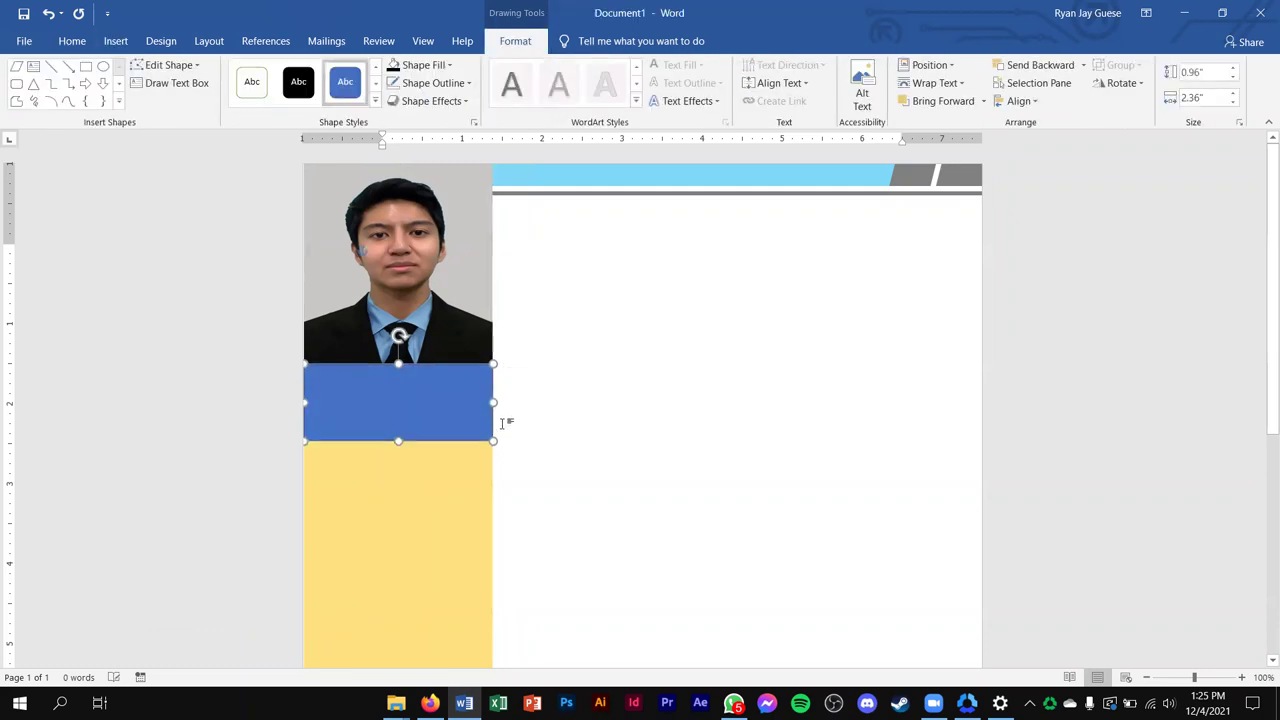
# Give the new rectangle no outline and a light blue fill
pyautogui.click(433, 83)
pyautogui.click(462, 224)
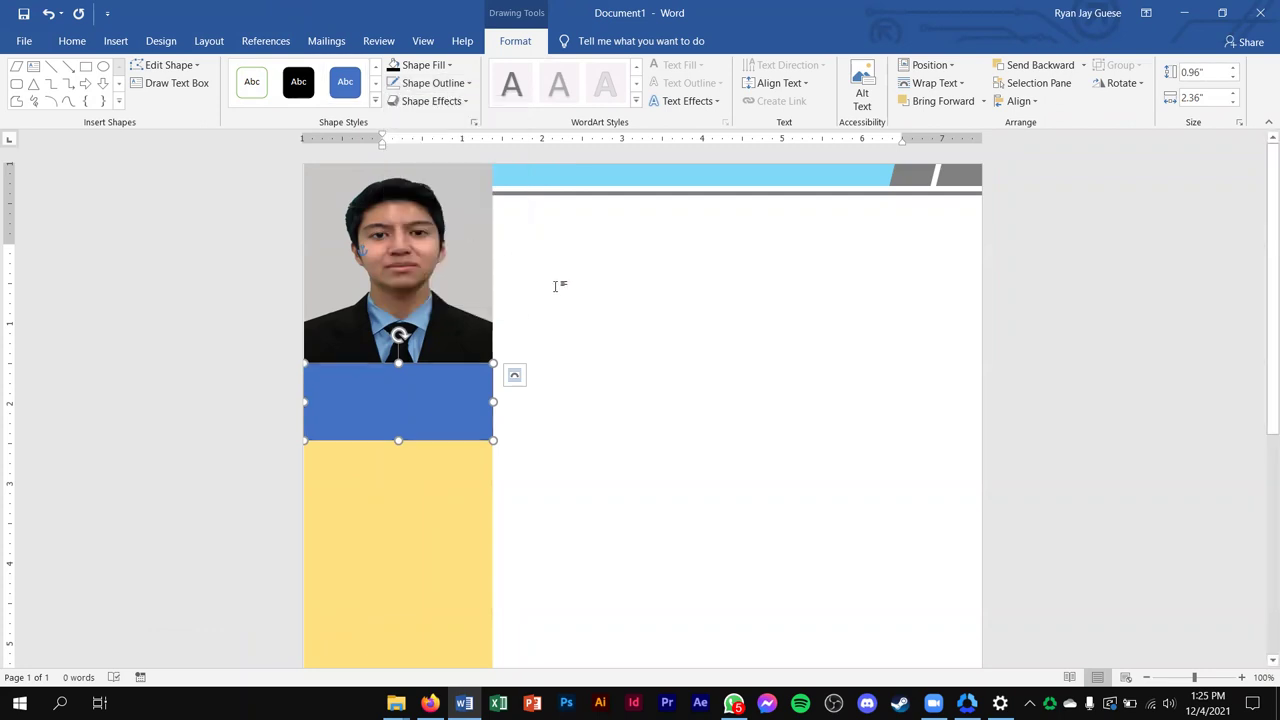
pyautogui.click(440, 68)
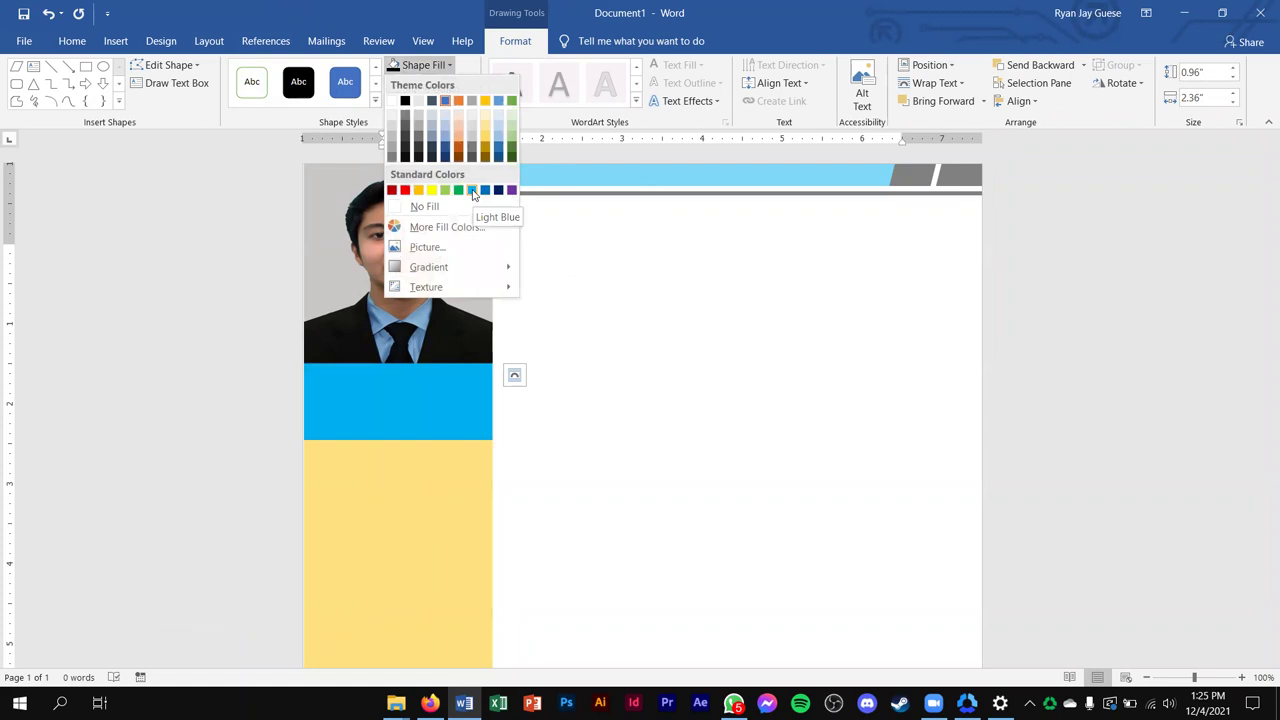
pyautogui.click(473, 191)
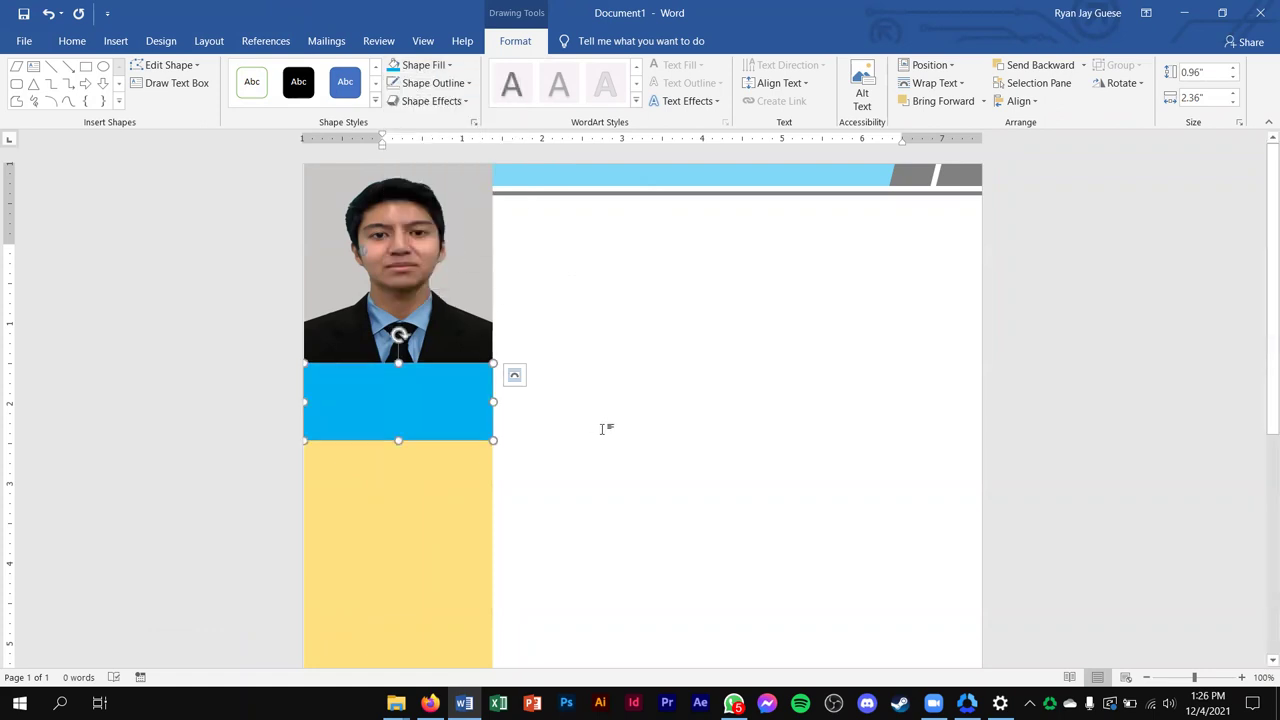
# Draw a text box with no outline and no fill
pyautogui.click(116, 41)
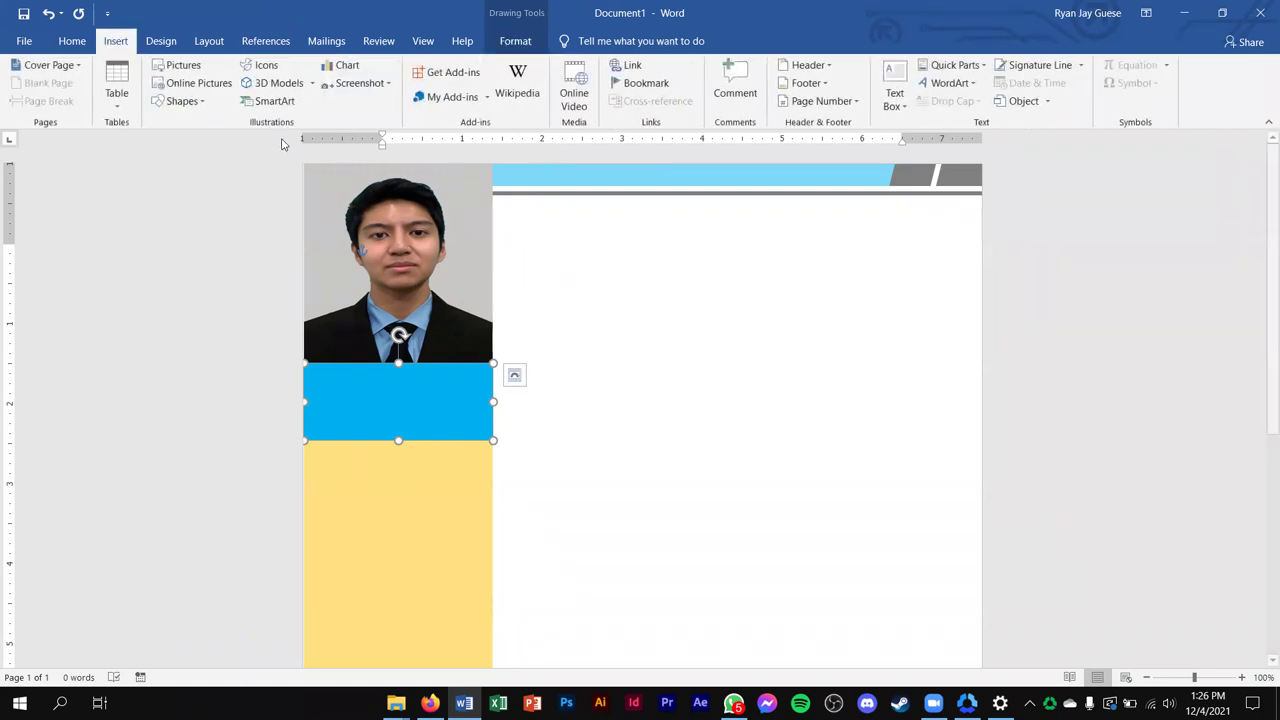
pyautogui.click(182, 101)
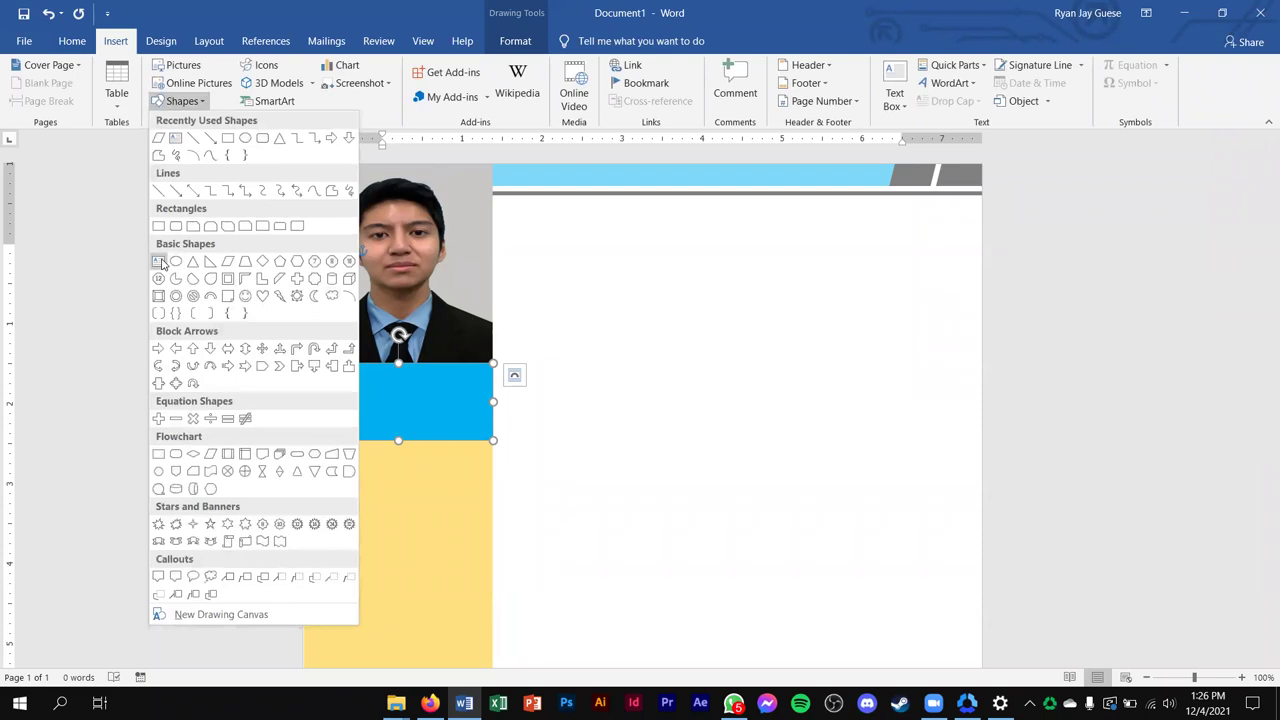
pyautogui.click(160, 262)
pyautogui.moveTo(541, 368)
pyautogui.mouseDown()
pyautogui.moveTo(746, 471)
pyautogui.moveTo(796, 474)
pyautogui.mouseUp()
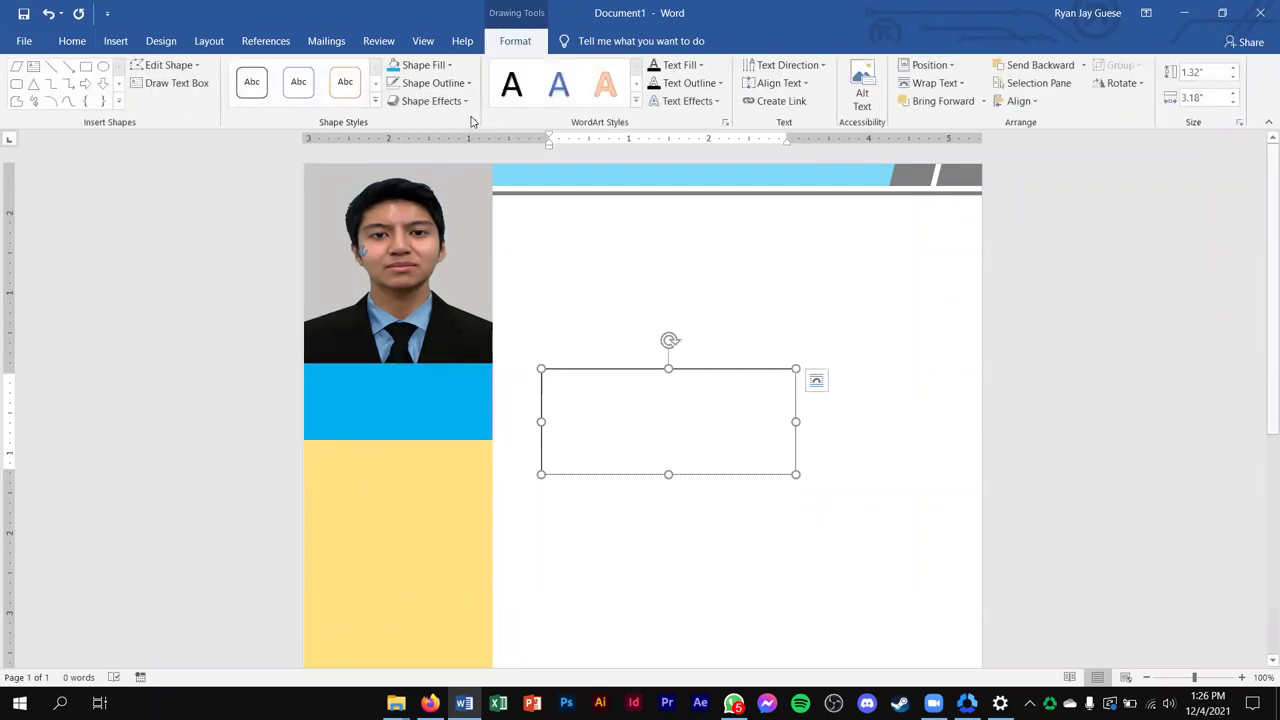
pyautogui.click(435, 83)
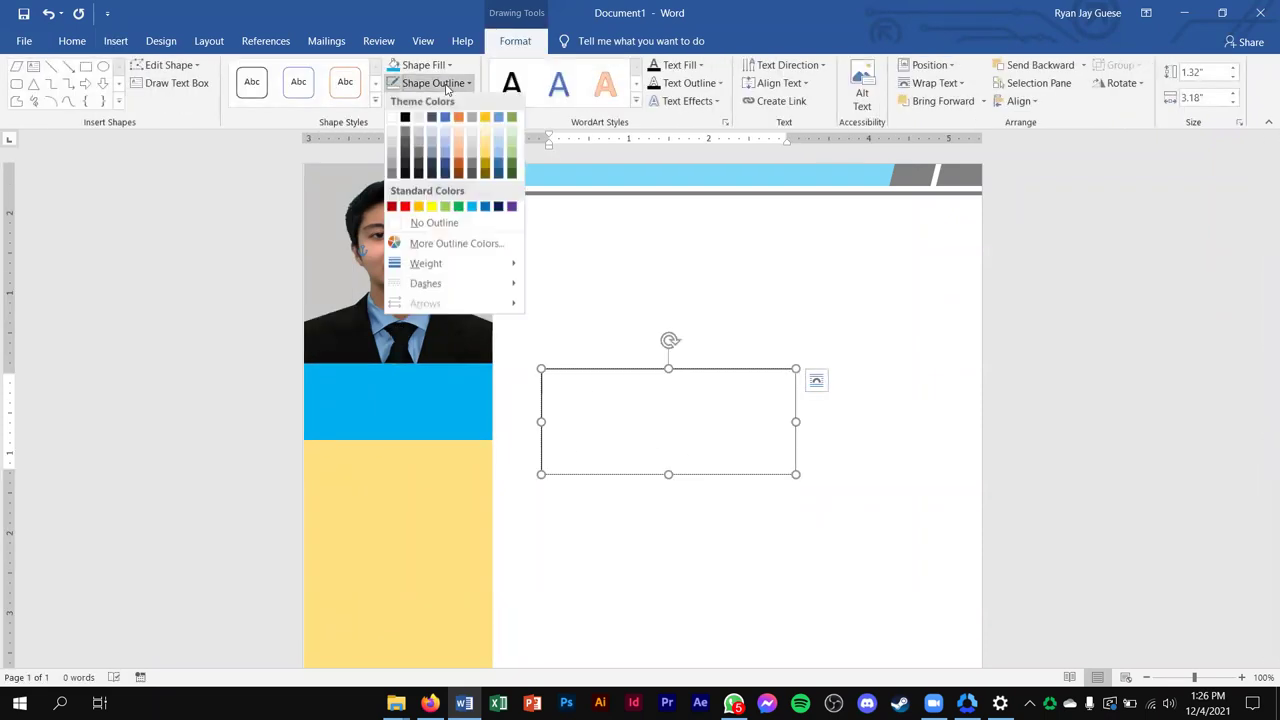
pyautogui.click(463, 226)
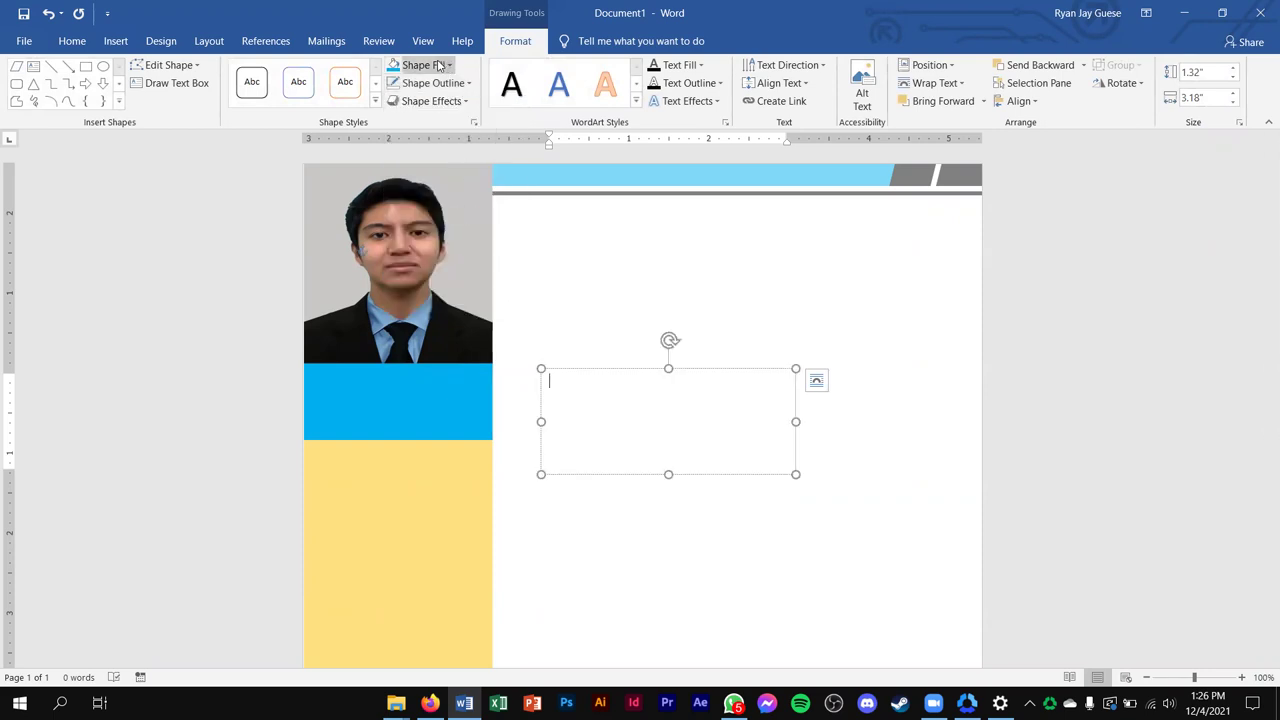
pyautogui.click(424, 65)
pyautogui.click(451, 207)
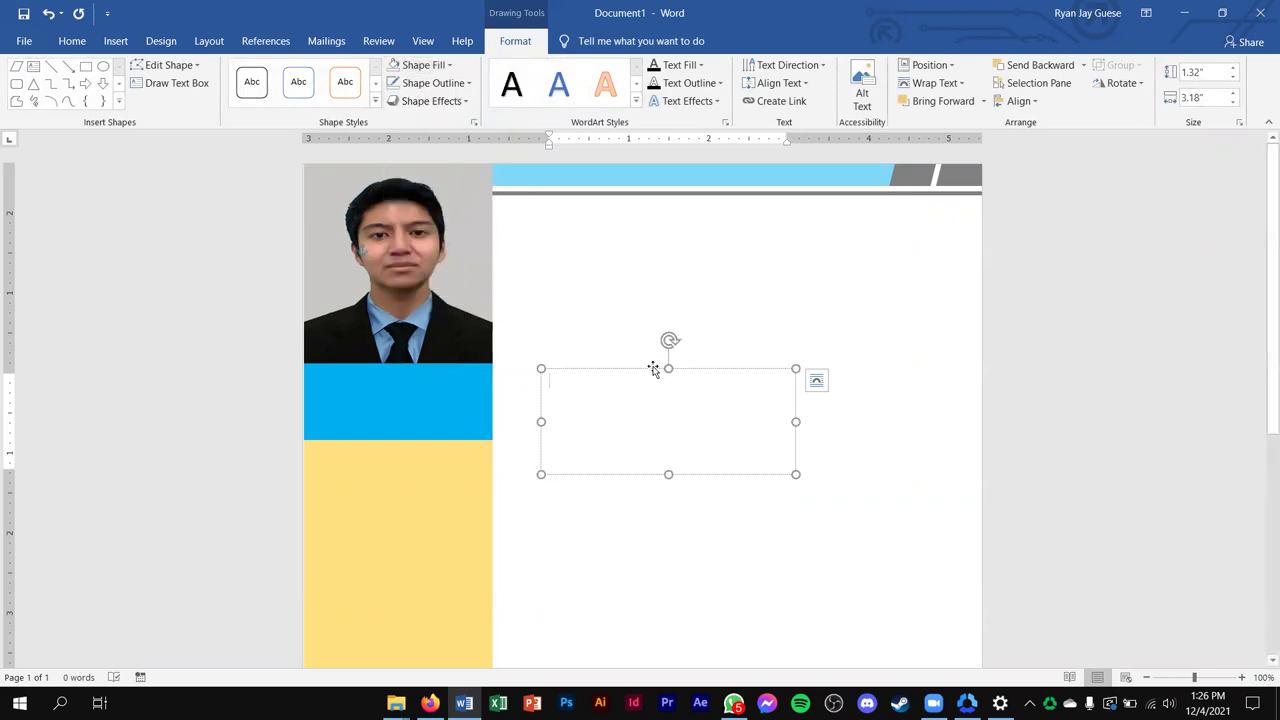
# Move the text box onto the blue band, narrow it to 2.34", and type the person's name in capitals
pyautogui.moveTo(590, 370); pyautogui.dragTo(406, 387)
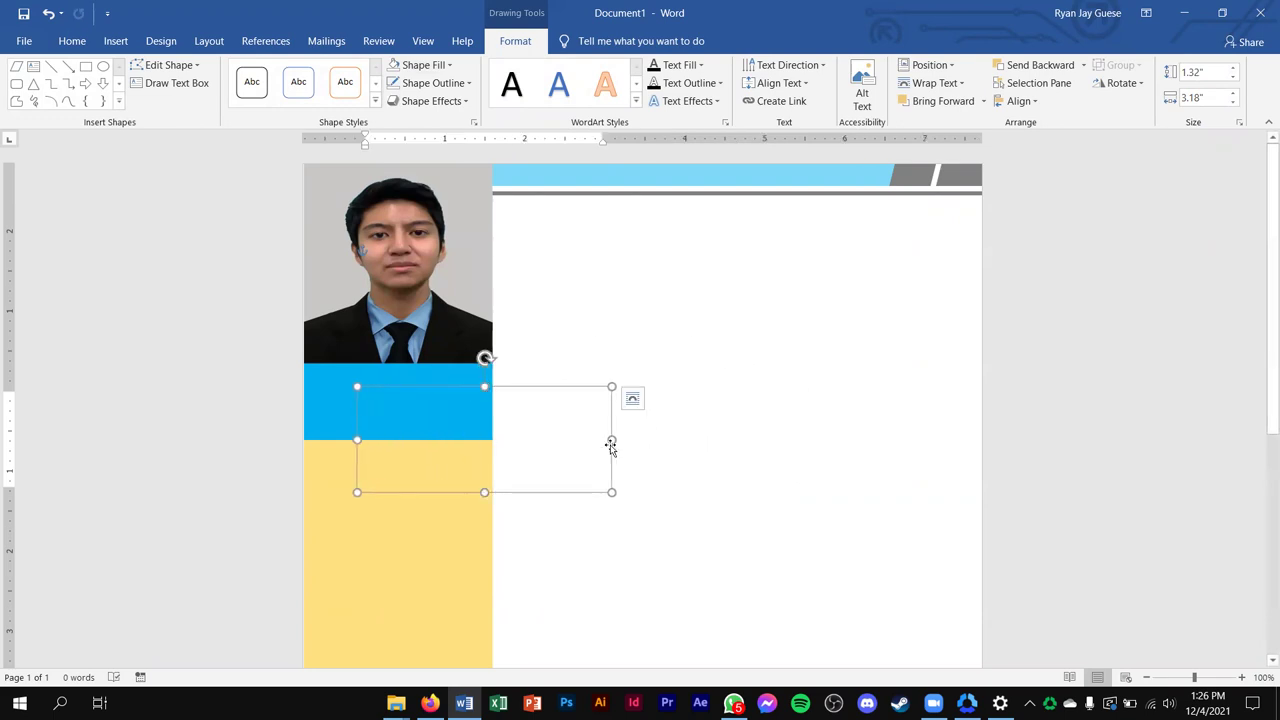
pyautogui.moveTo(611, 442); pyautogui.dragTo(545, 440)
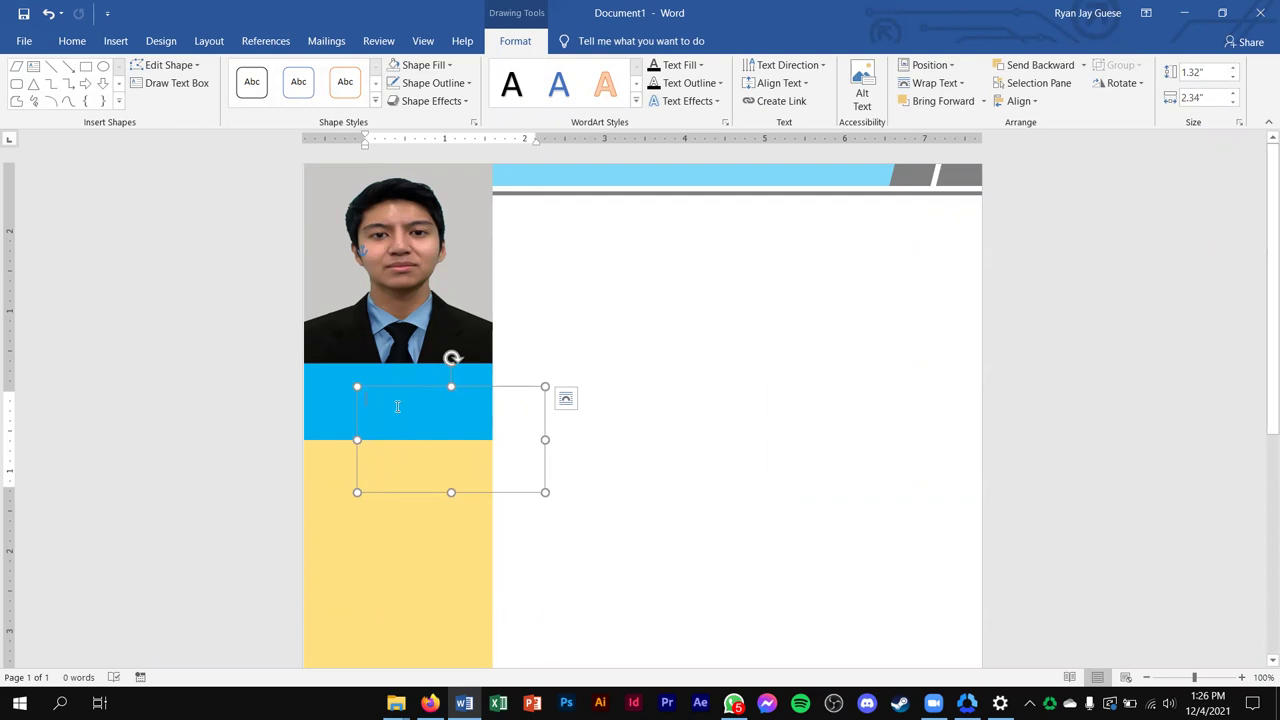
pyautogui.write('RYAN')
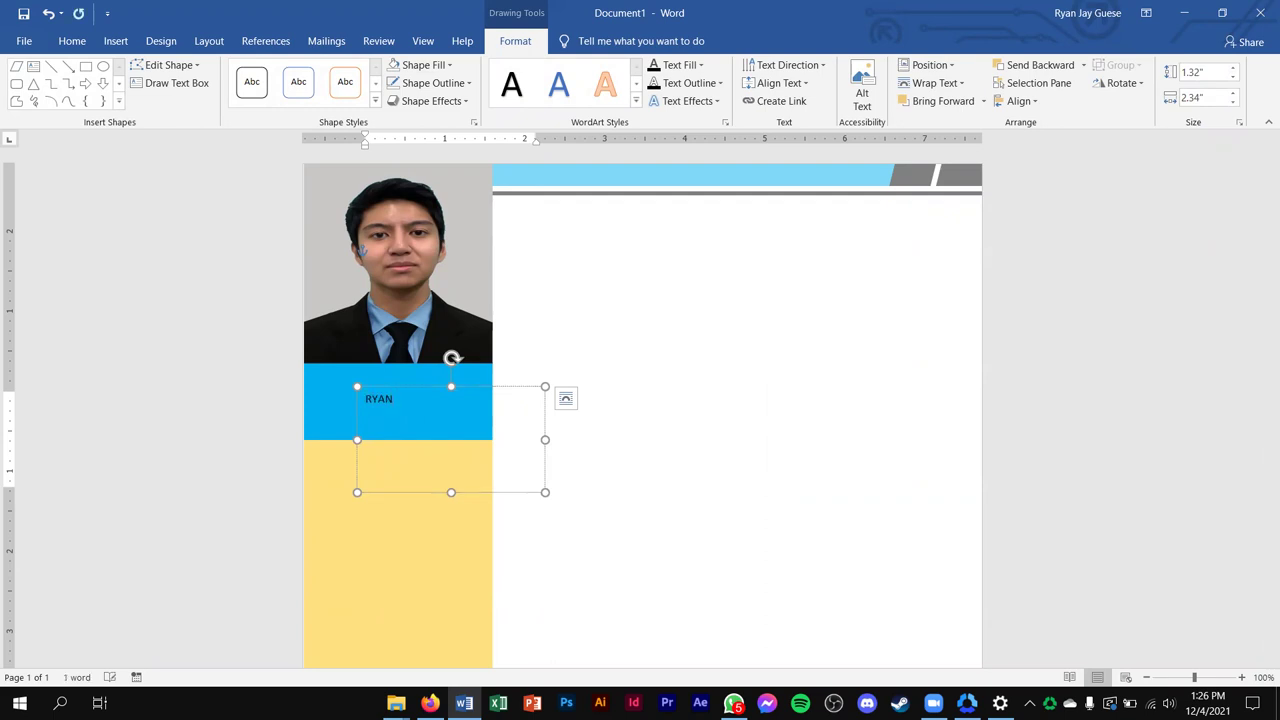
pyautogui.write('GUESE')
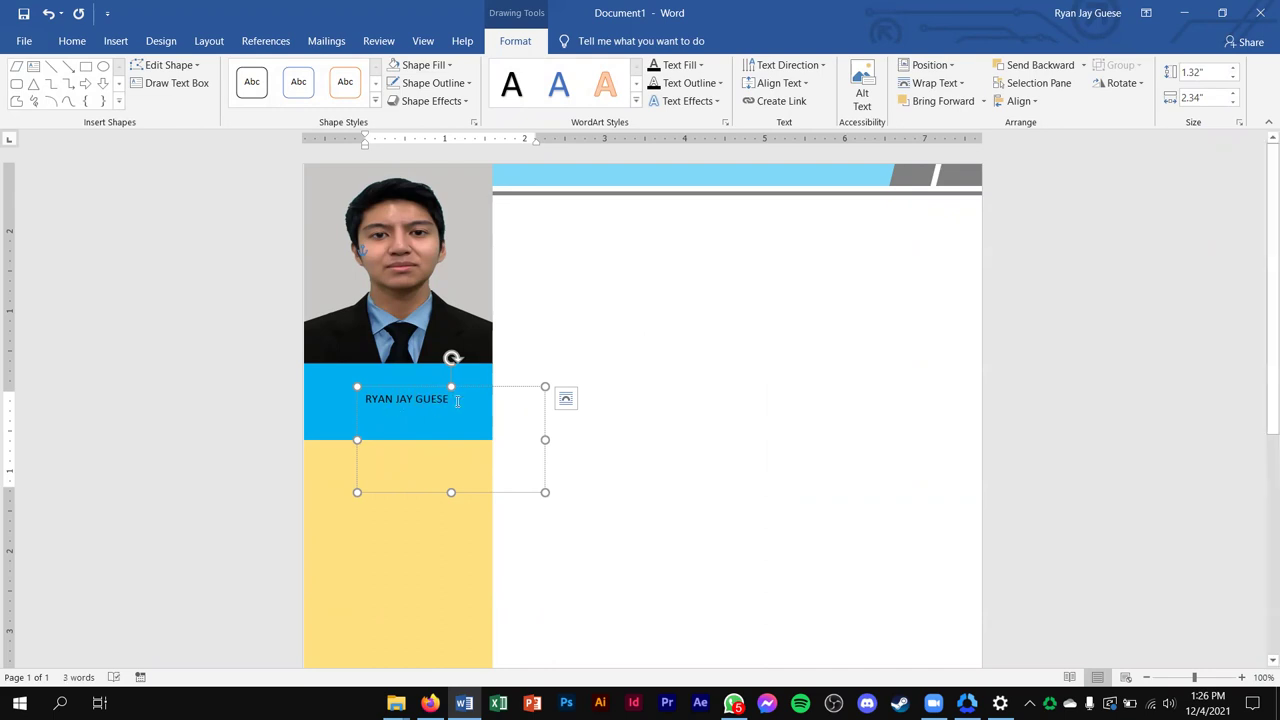
pyautogui.moveTo(452, 486); pyautogui.dragTo(366, 398)
# Format the name in Arial Rounded MT Bold at 16 pt
pyautogui.click(71, 41)
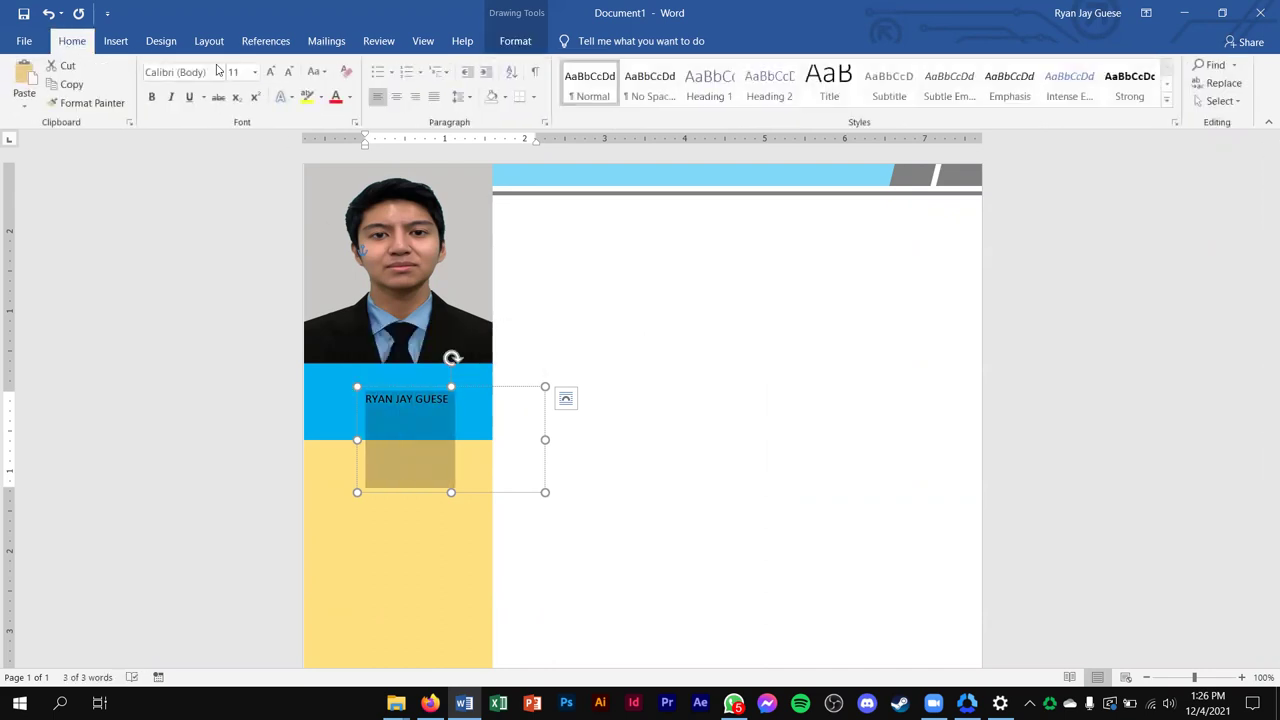
pyautogui.click(220, 72)
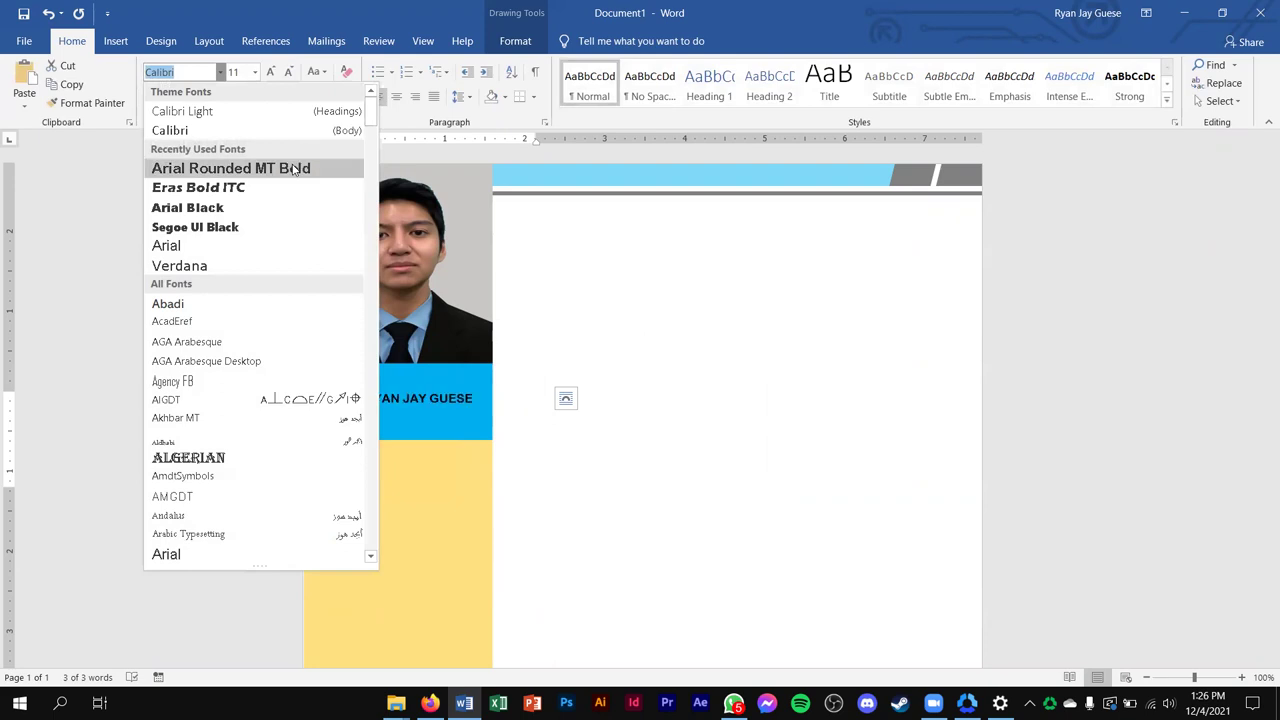
pyautogui.click(293, 168)
pyautogui.click(272, 74)
pyautogui.click(272, 74)
pyautogui.click(272, 73)
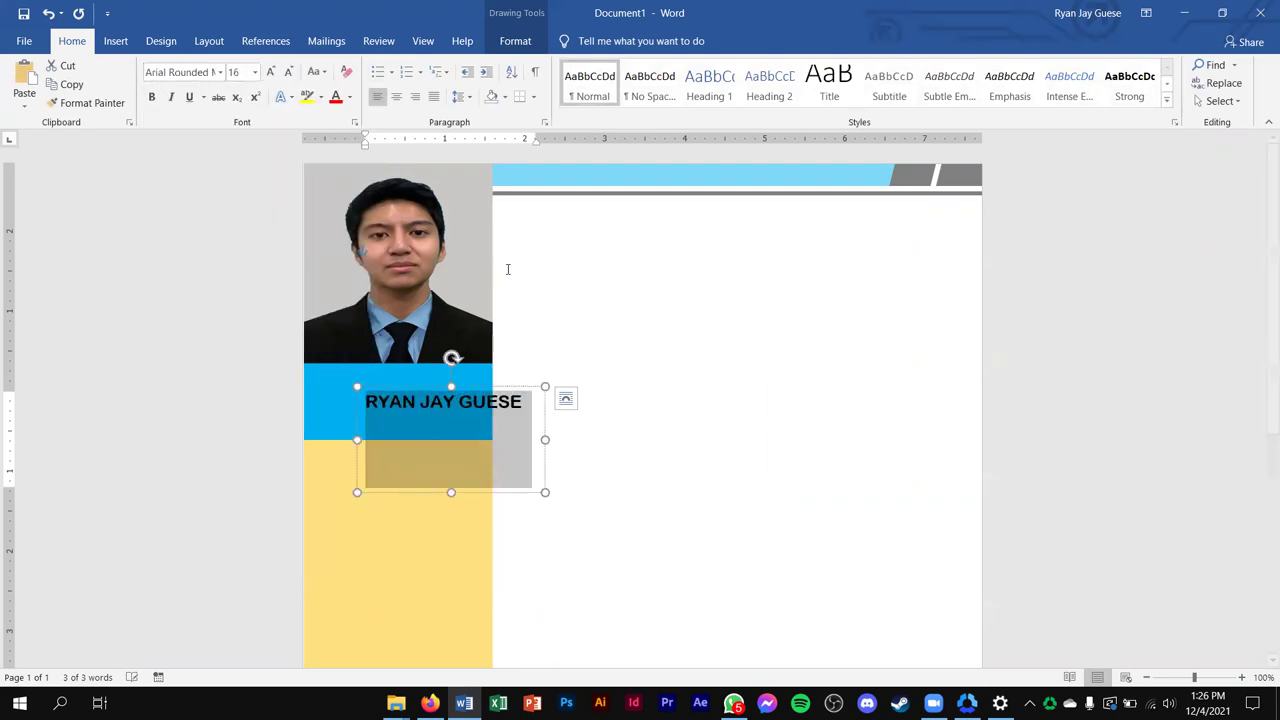
# Add an 'Instructor' line, centre both lines in white, and recentre the box over the band
pyautogui.click(528, 400)
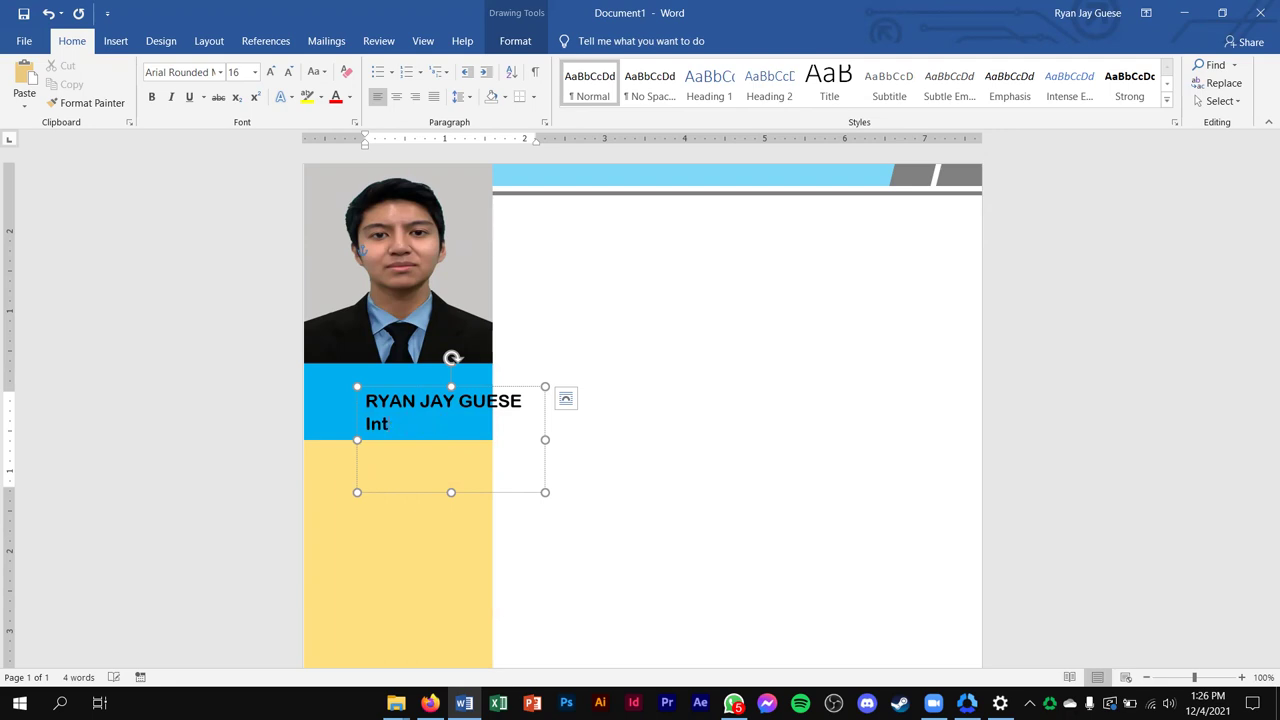
pyautogui.write('uctor')
pyautogui.moveTo(464, 431); pyautogui.dragTo(365, 398)
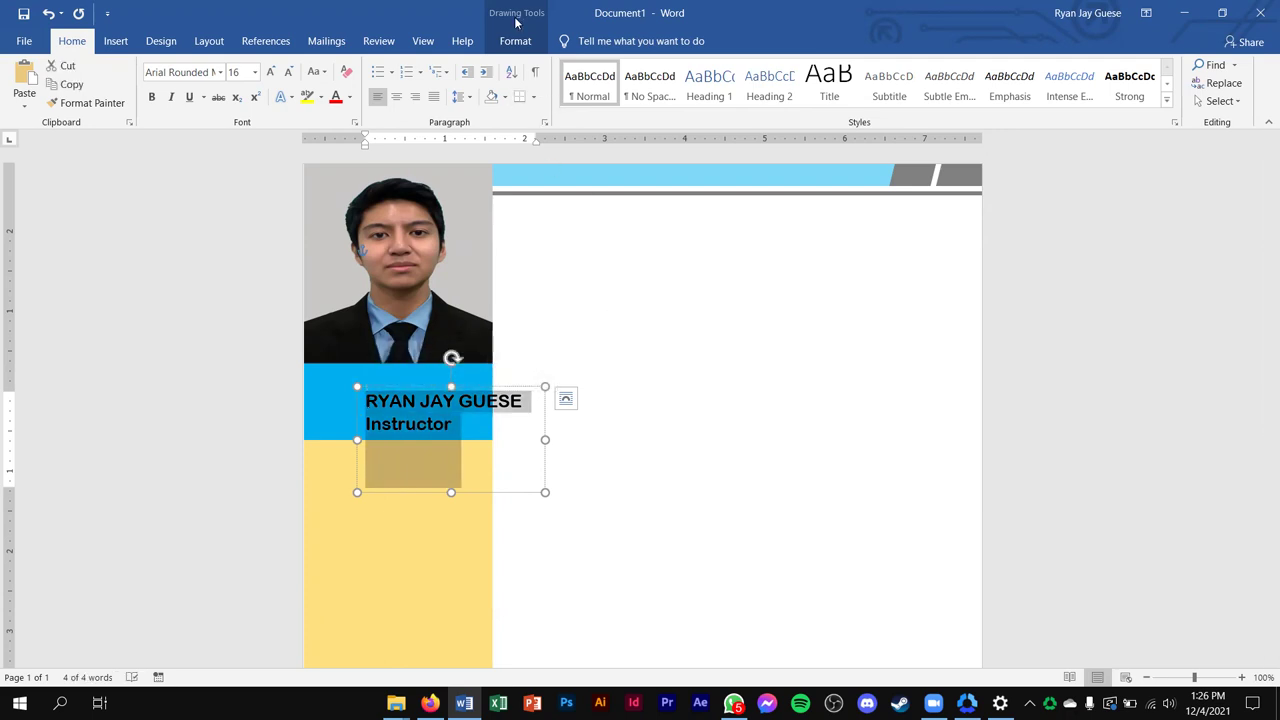
pyautogui.click(398, 97)
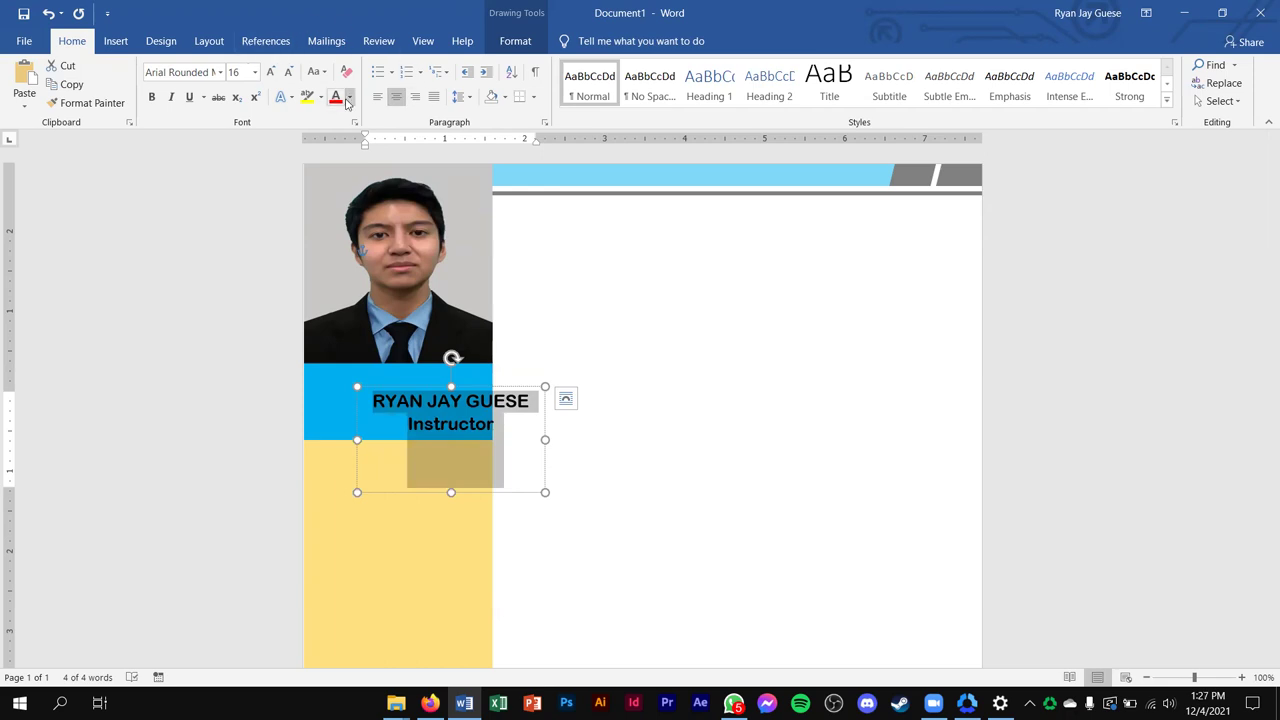
pyautogui.click(350, 97)
pyautogui.click(334, 151)
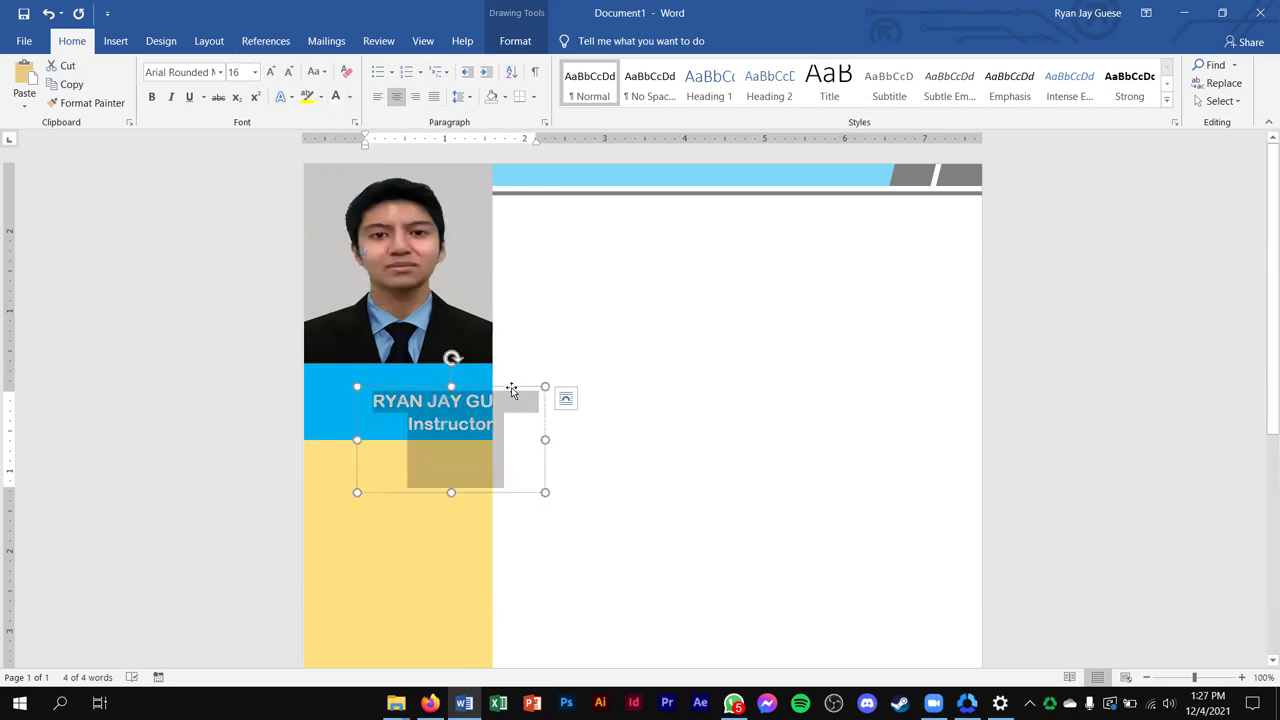
pyautogui.moveTo(511, 387); pyautogui.dragTo(462, 379)
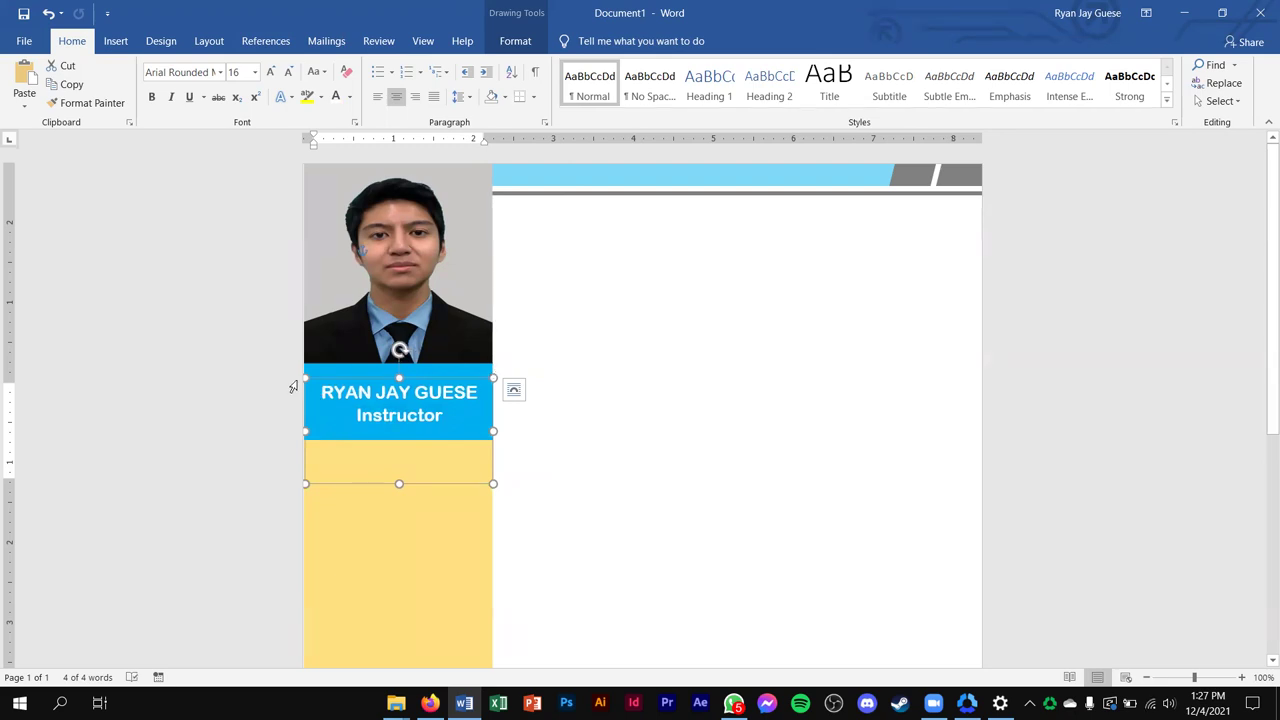
pyautogui.click(115, 40)
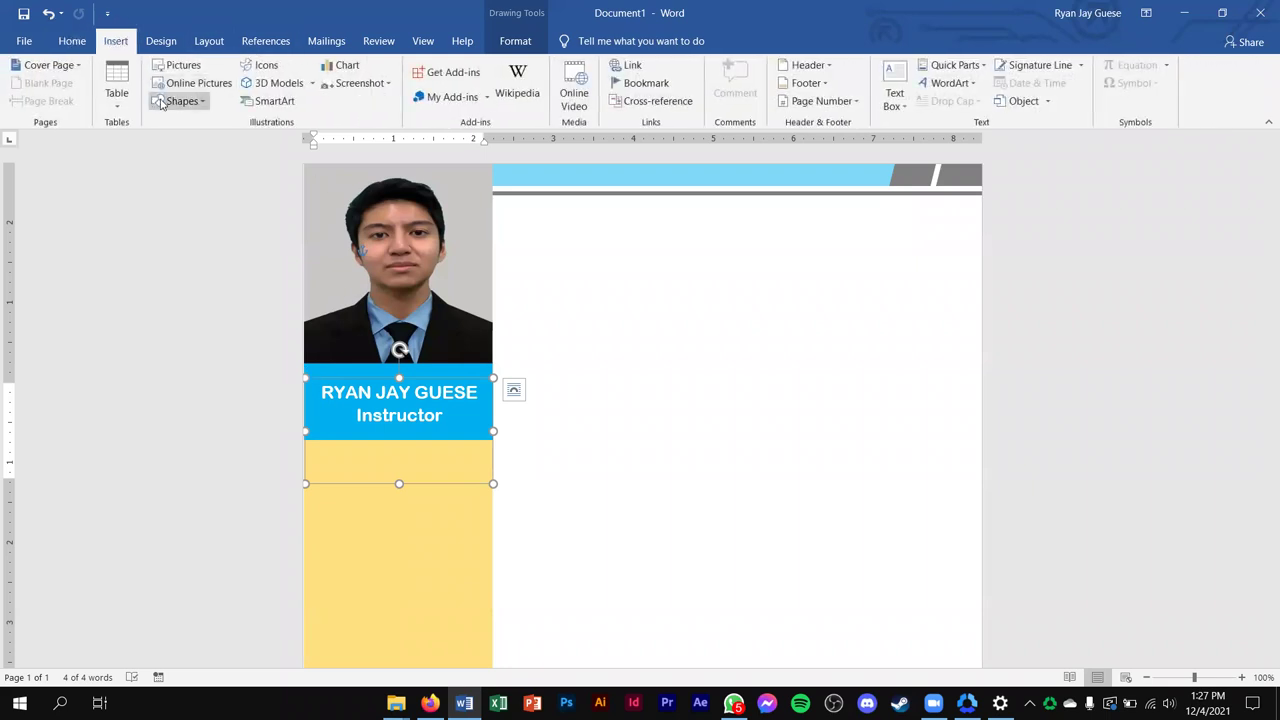
# Draw a thin 0.07" by 2.36" blue bar with no outline along the top of the name band
pyautogui.click(180, 101)
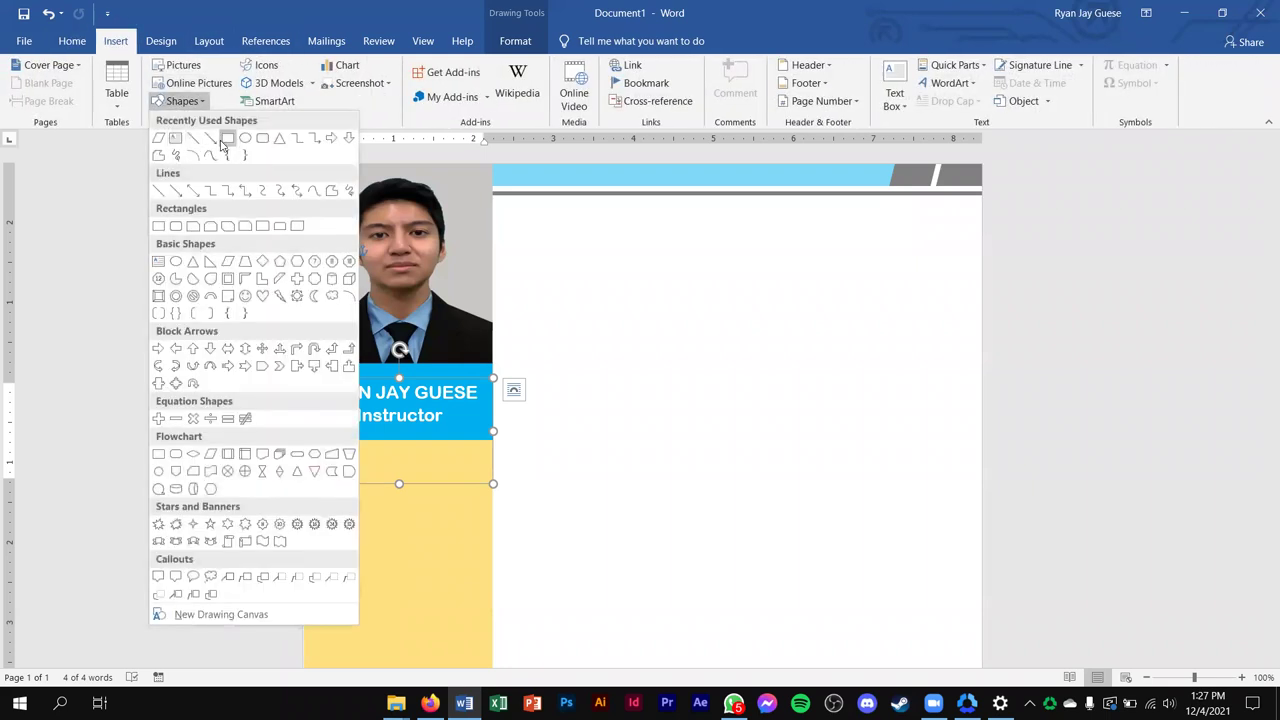
pyautogui.click(224, 139)
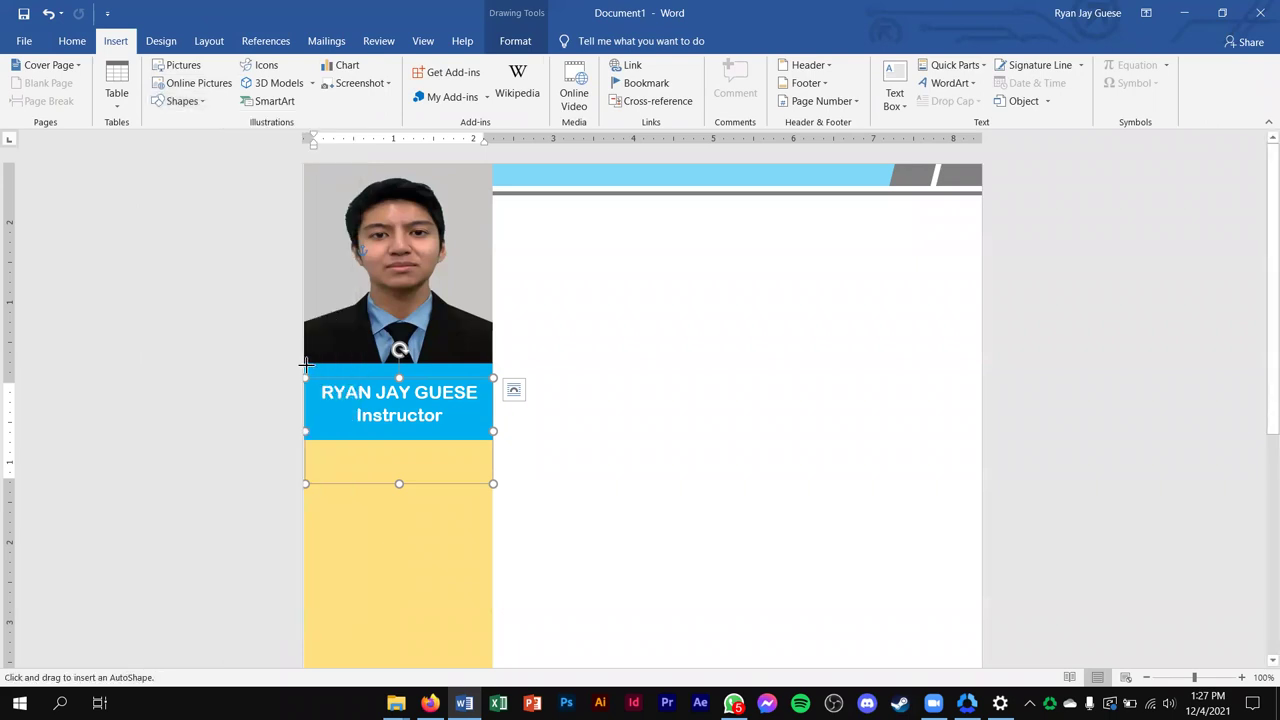
pyautogui.moveTo(302, 363); pyautogui.dragTo(492, 367)
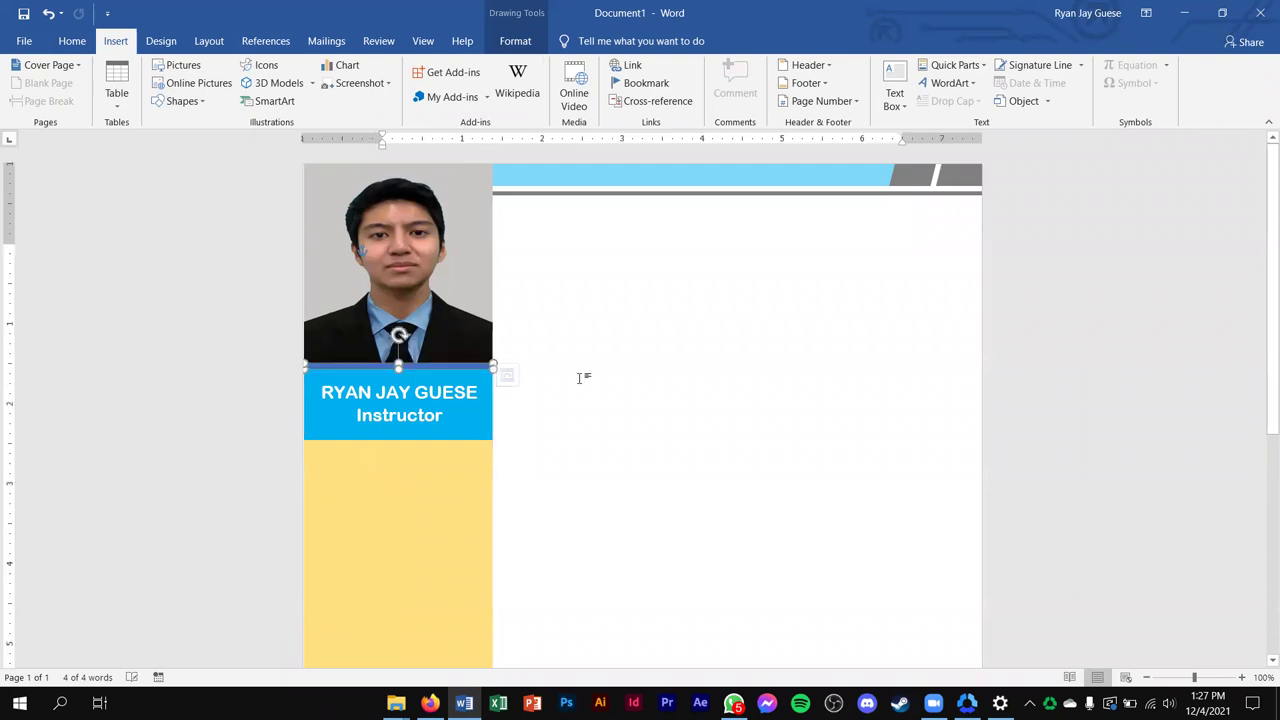
pyautogui.click(470, 82)
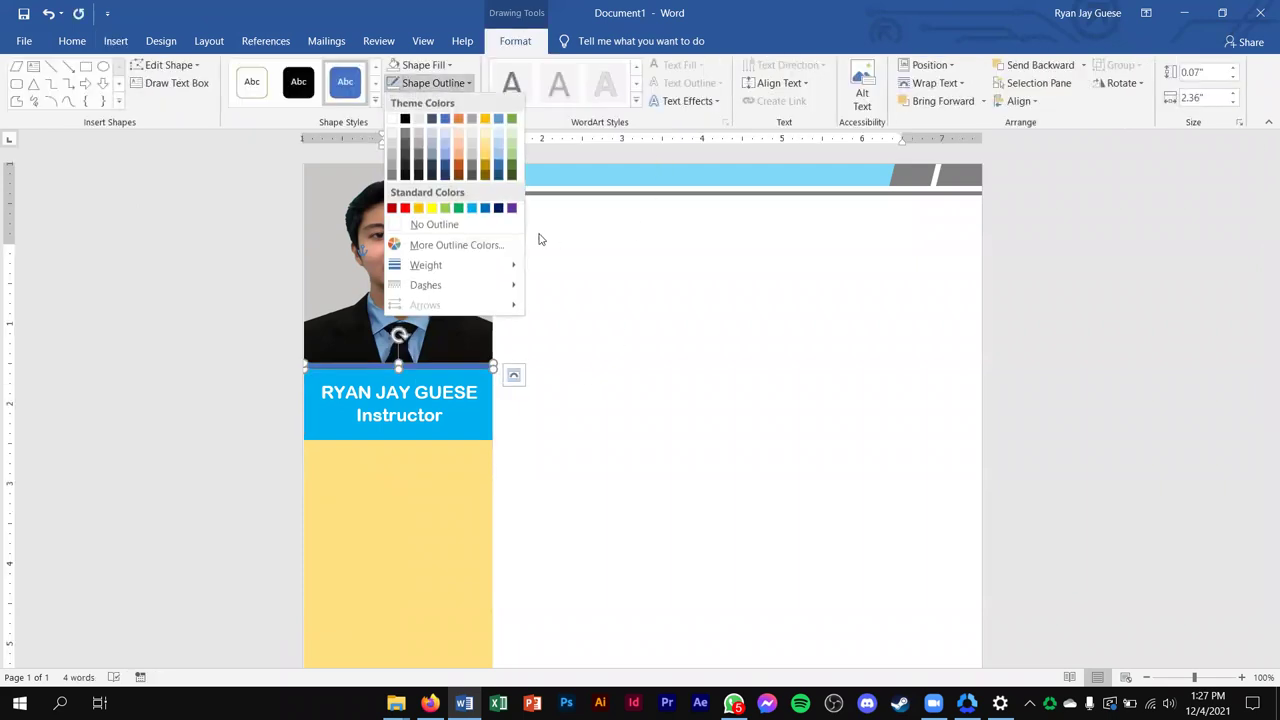
pyautogui.click(432, 222)
pyautogui.click(436, 64)
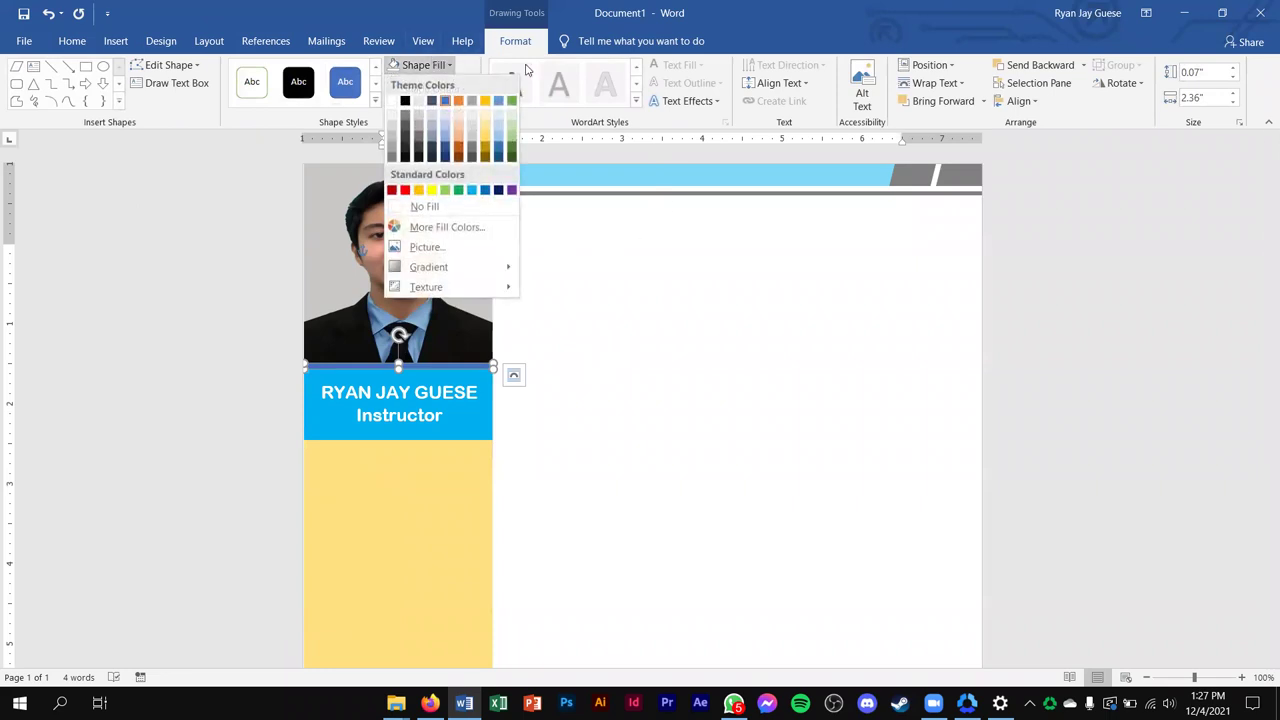
pyautogui.click(485, 192)
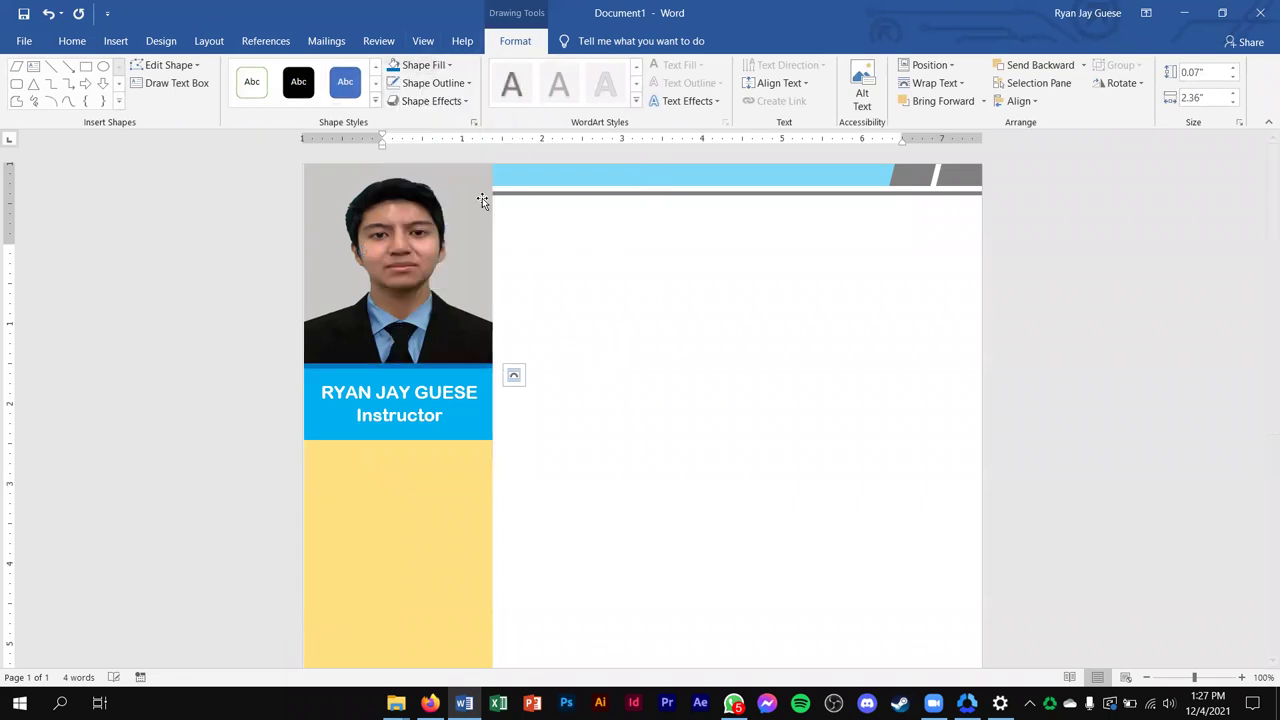
pyautogui.click(572, 450)
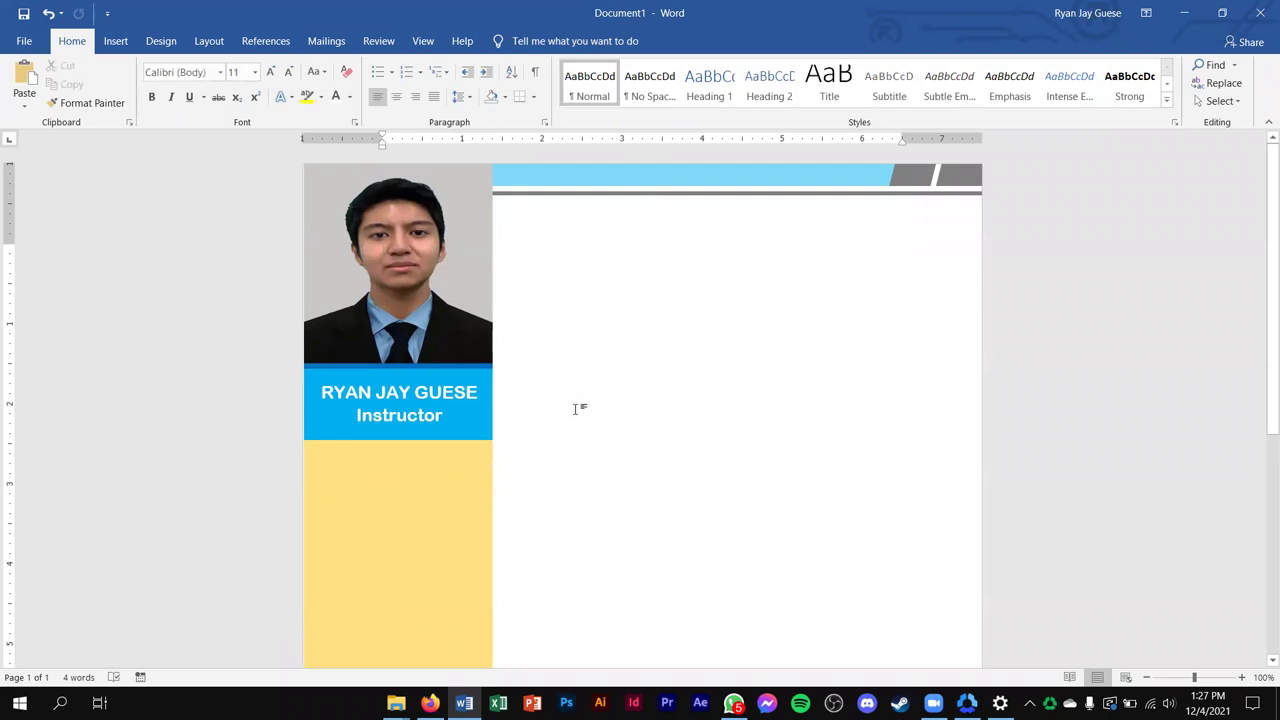
pyautogui.scroll(-4, 575, 408)
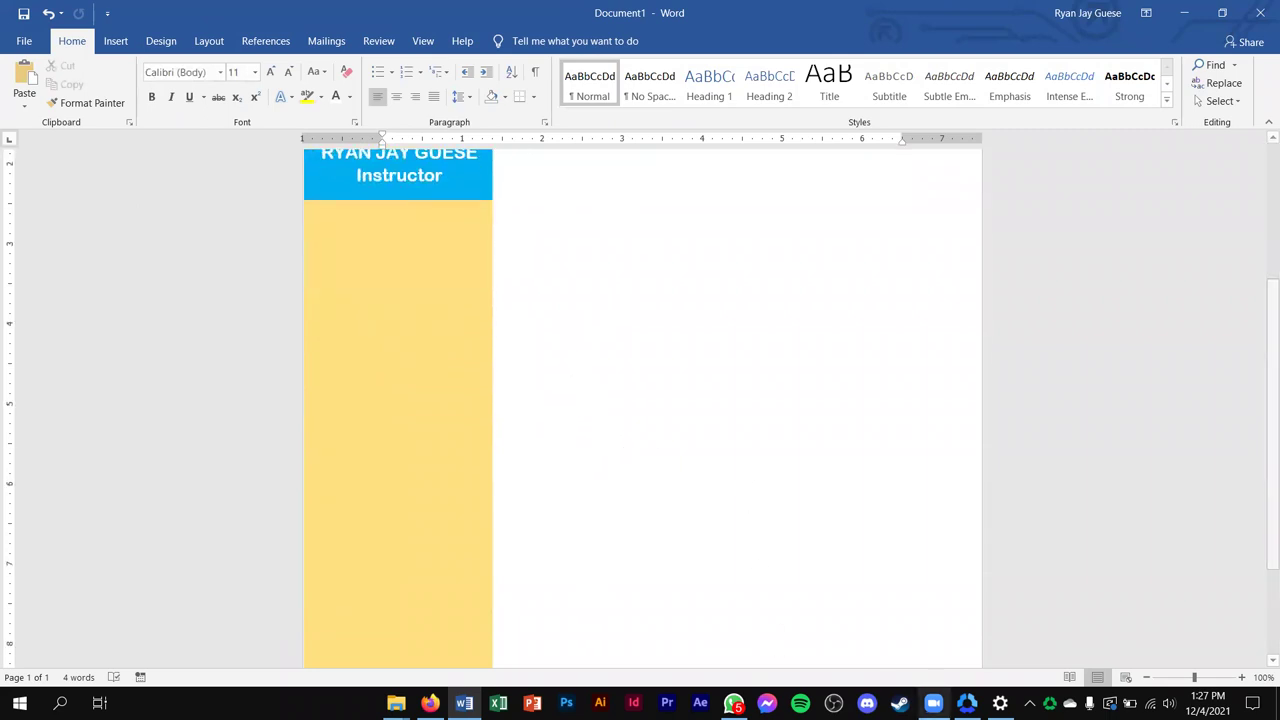